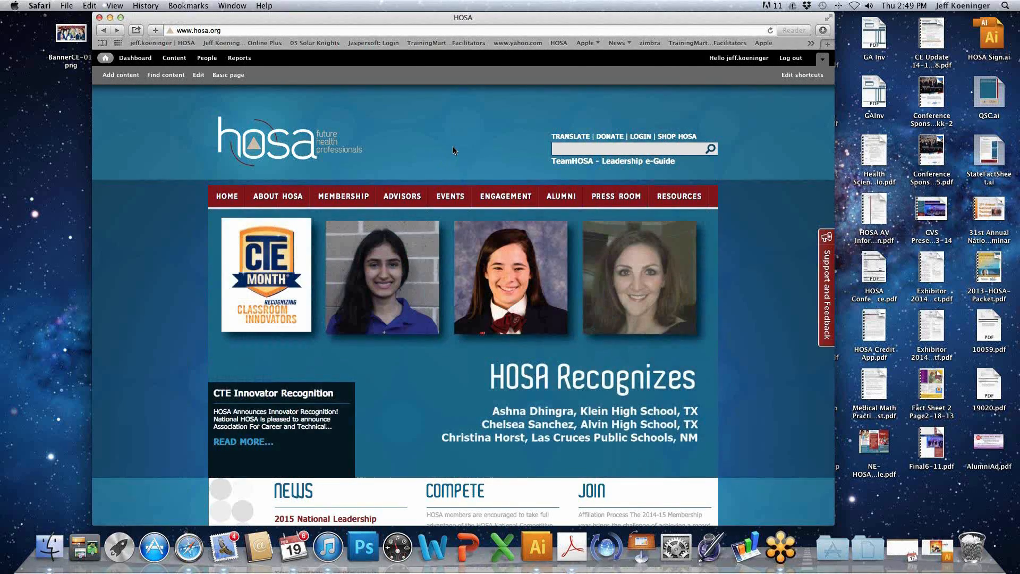
- Open the State Advisor page on the HOSA website and view the HOSA Conference Management System download section
mouse_move(403, 195)
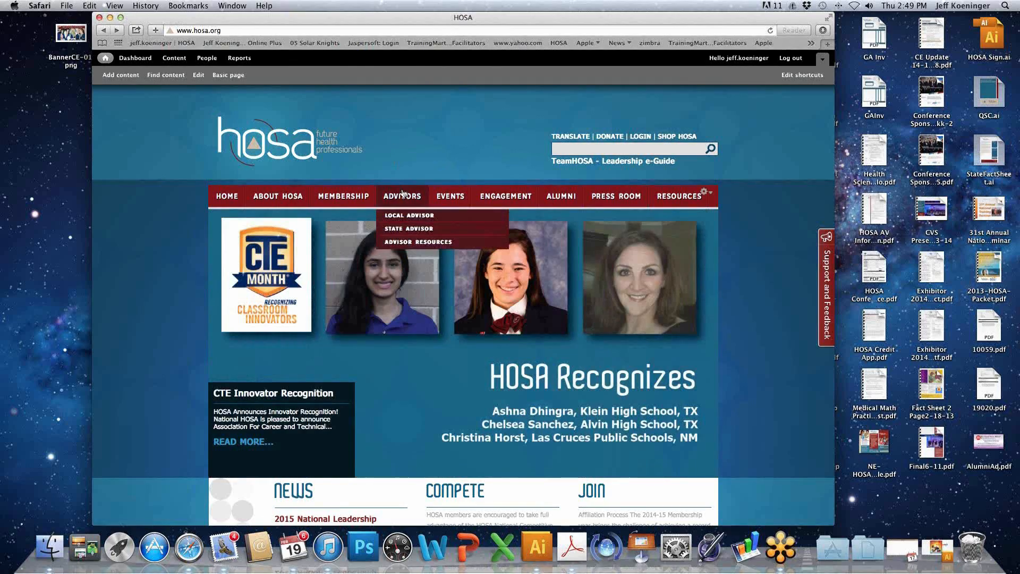
left_click(406, 229)
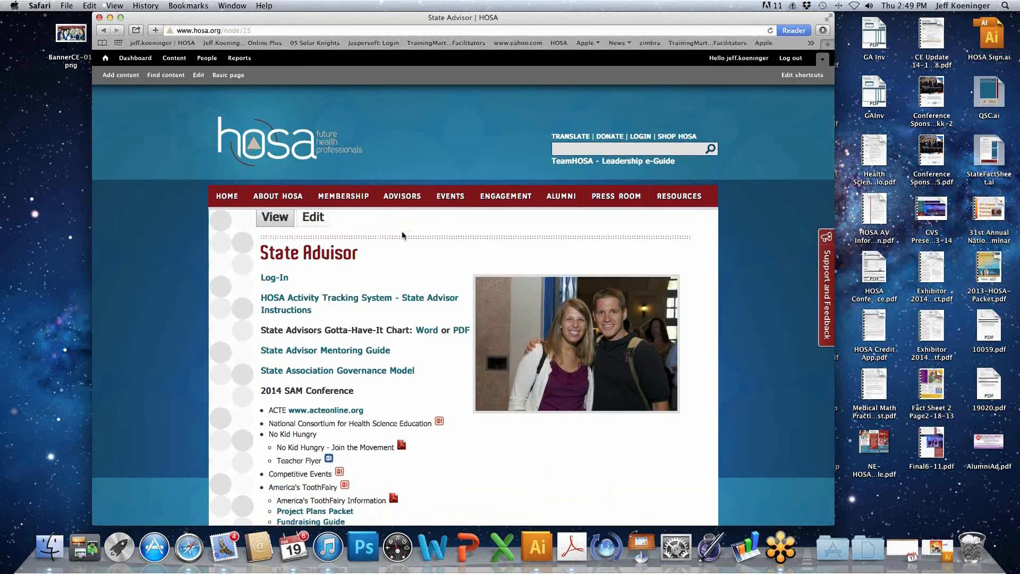
scroll(403, 236, "down", 10)
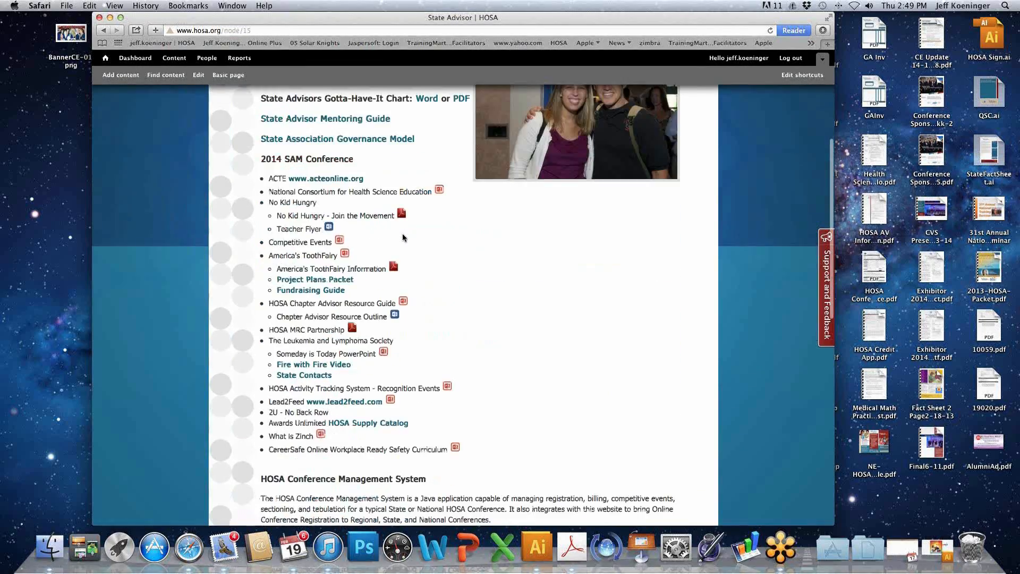
scroll(403, 233, "down", 7)
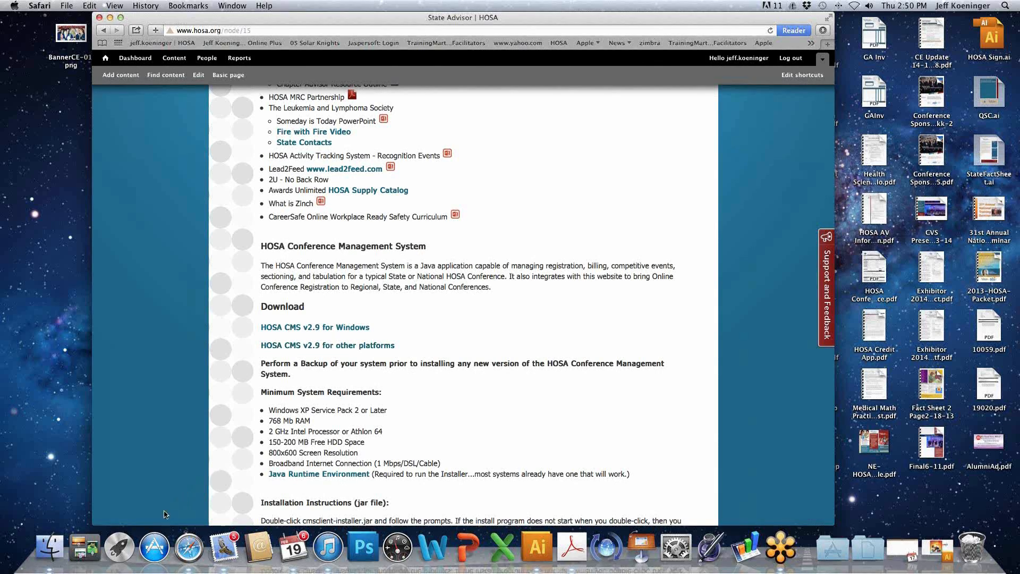
- Open a new Finder window and go to the HOSA Conference Management System 2015 folder in Applications
left_click(35, 332)
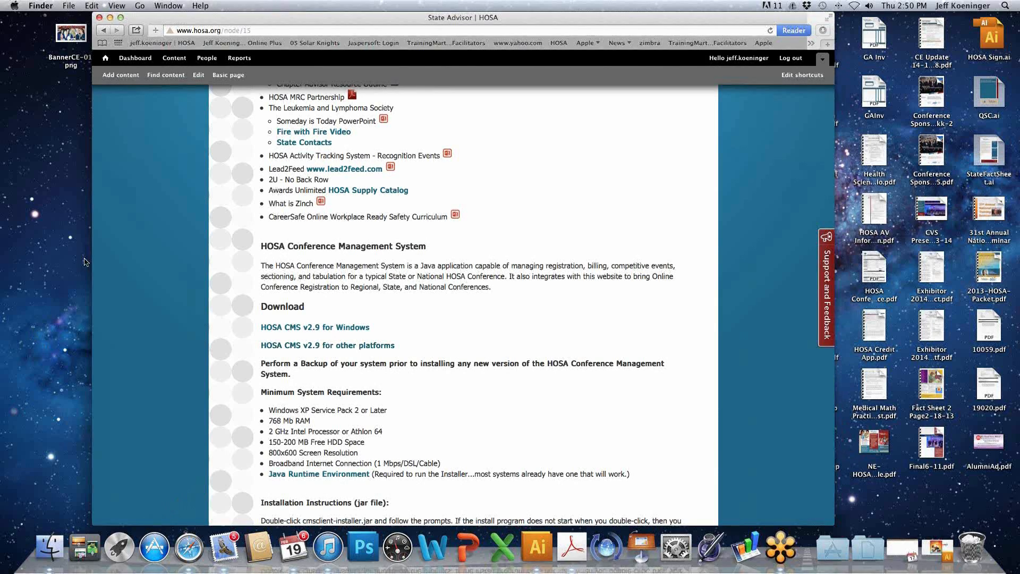
left_click(69, 7)
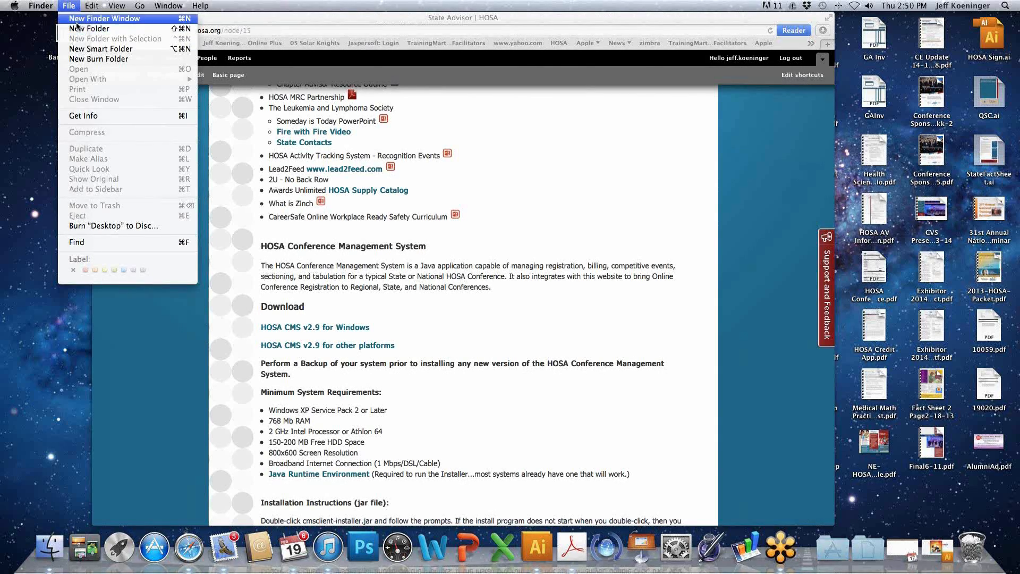
left_click(78, 21)
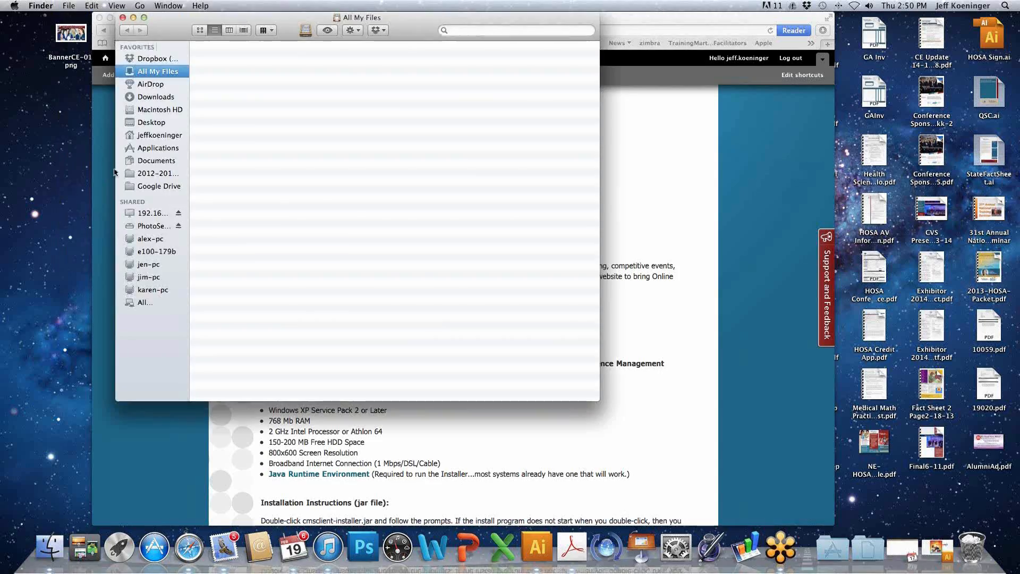
left_click(164, 150)
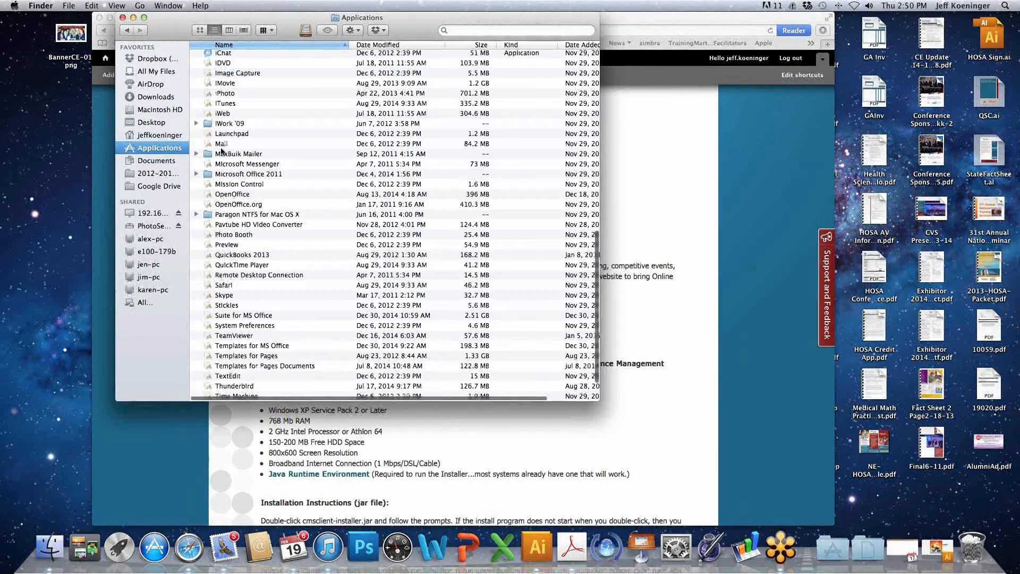
scroll(229, 146, "up", 5)
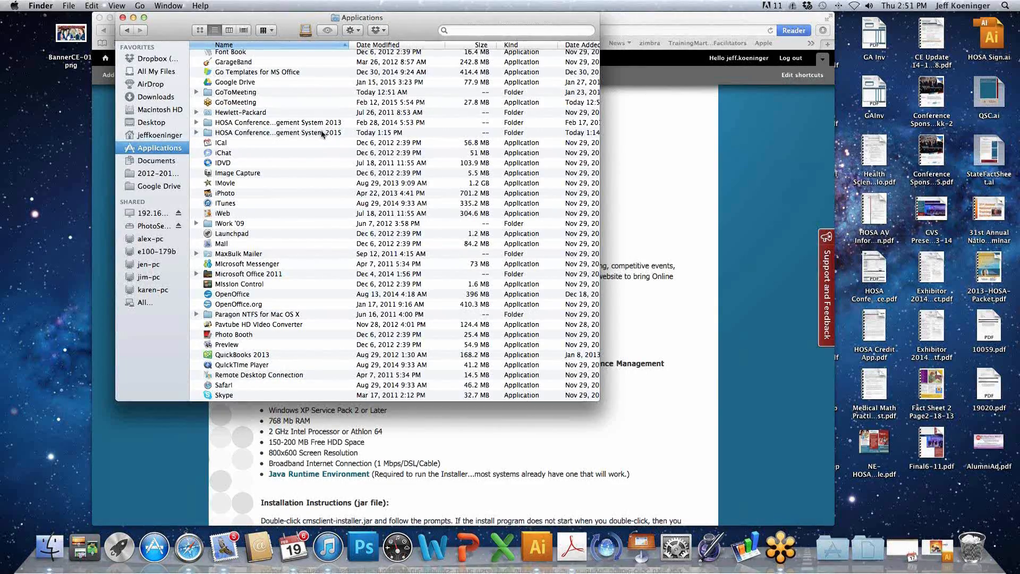
double_click(321, 132)
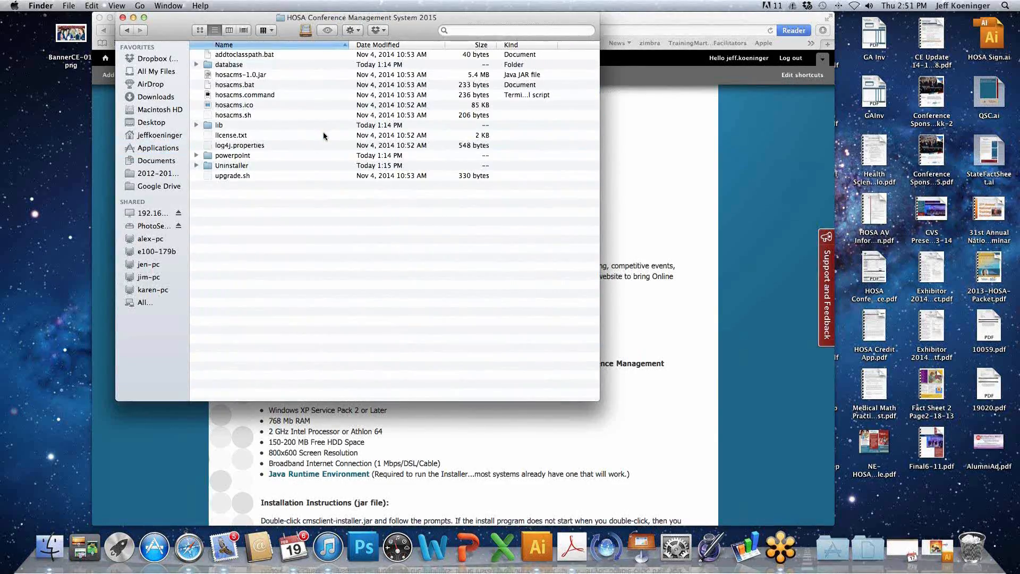
- Launch the conference management system with hosacms.command and minimize the terminal windows that open
left_click(254, 97)
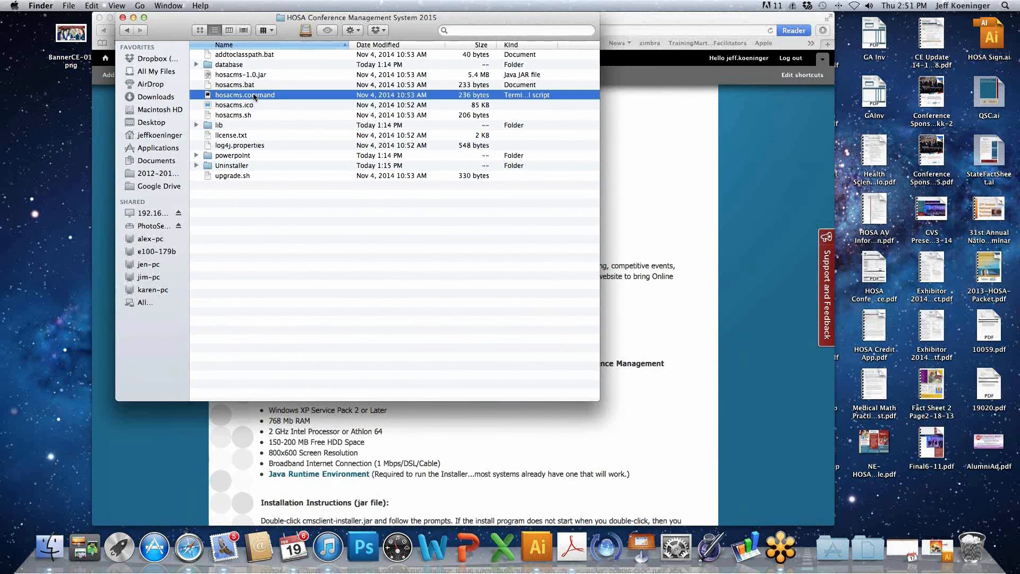
double_click(254, 96)
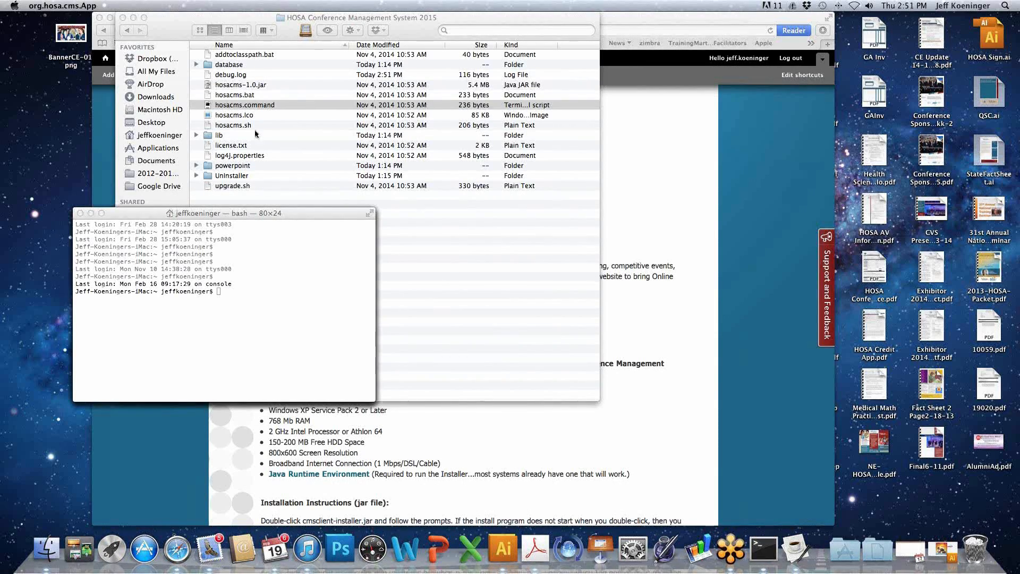
left_click(91, 214)
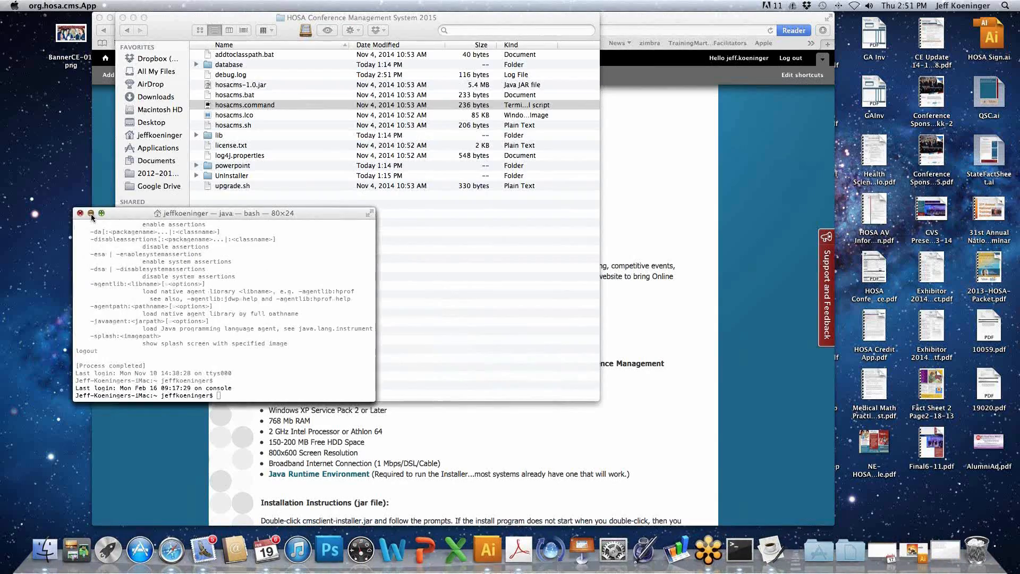
left_click(91, 214)
left_click(90, 213)
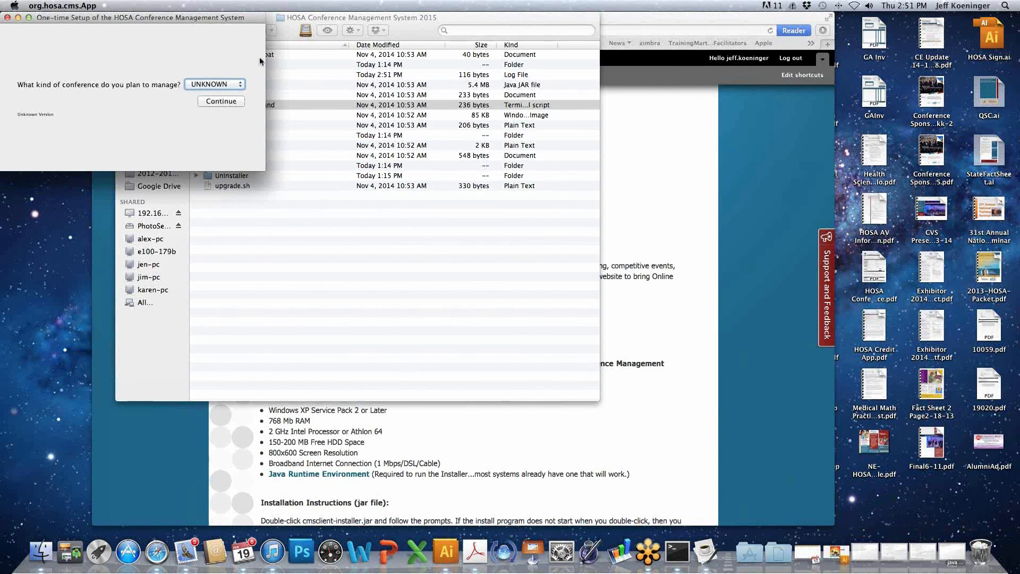
- Complete the one-time setup with NATIONAL as the conference kind, entering the account username and password
left_click_drag(205, 21, 437, 177)
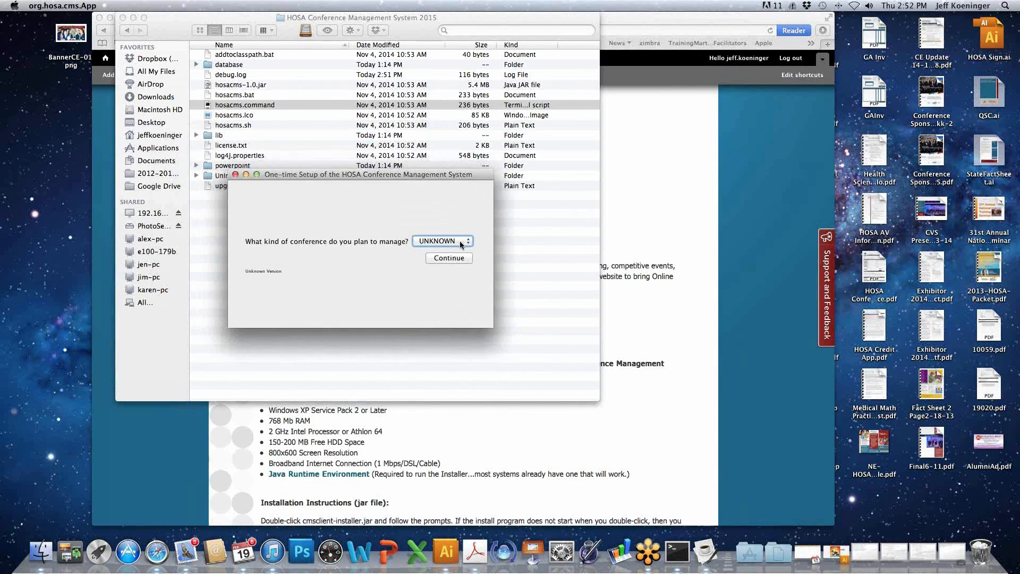
left_click(461, 243)
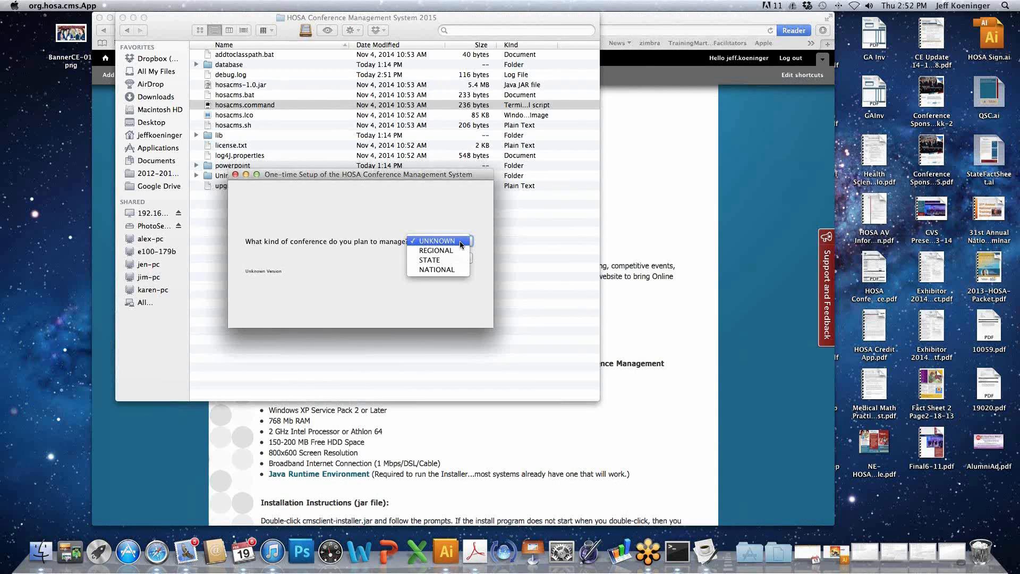
left_click(449, 270)
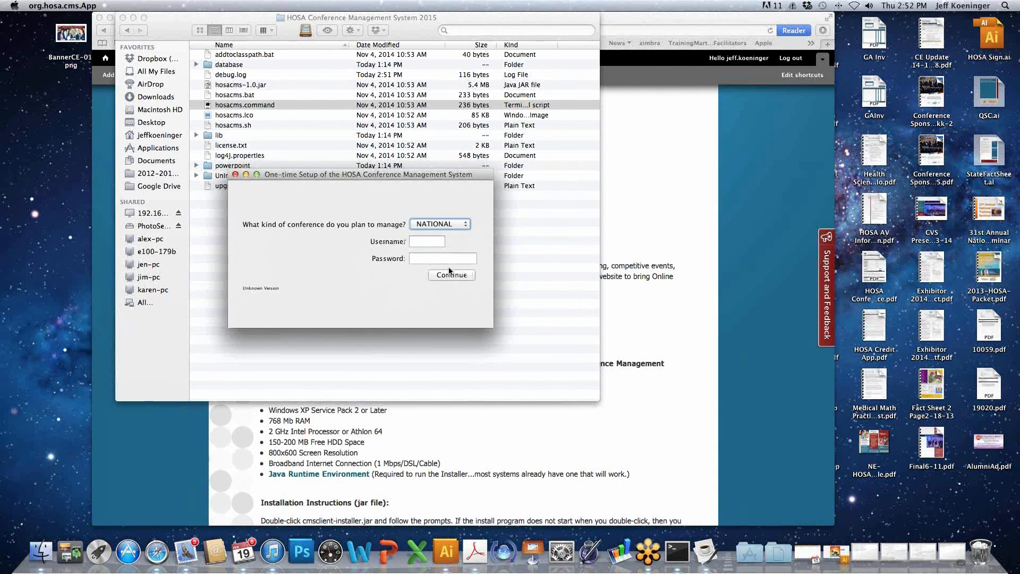
left_click(425, 242)
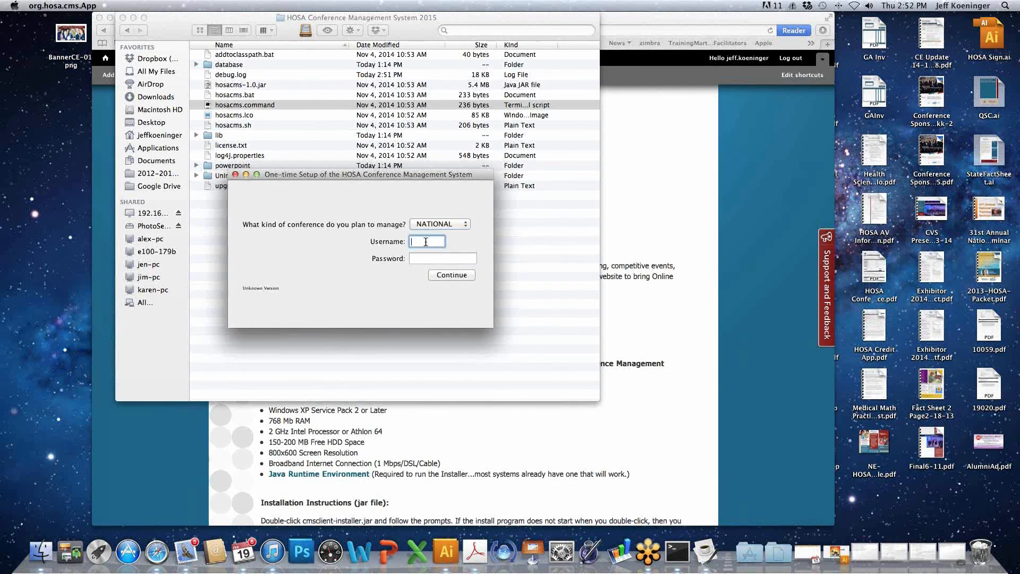
type("159")
key("Tab")
type("••••••")
left_click(470, 275)
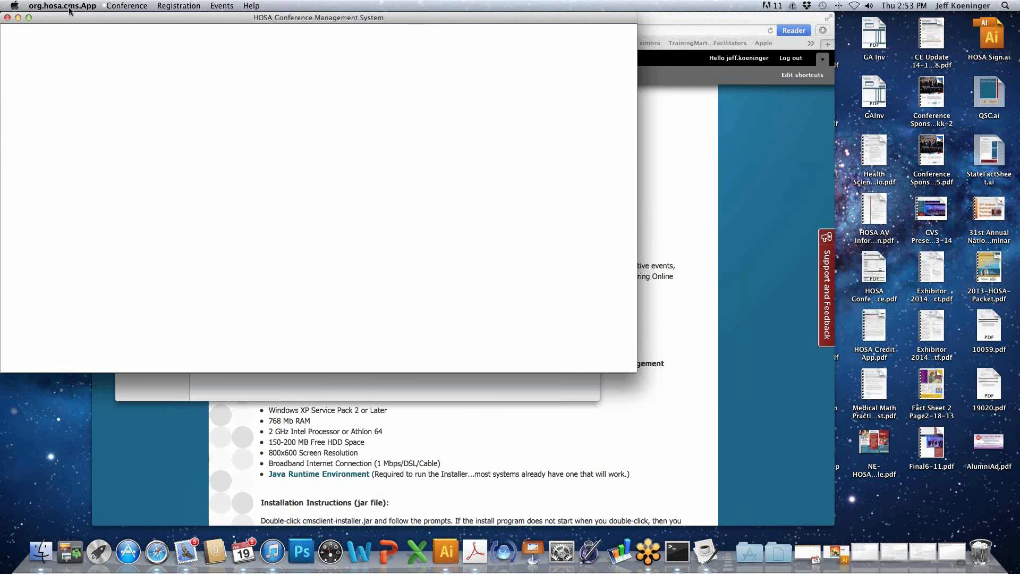
- Download the test regional conference from HOSA.org as a new conference
left_click(127, 7)
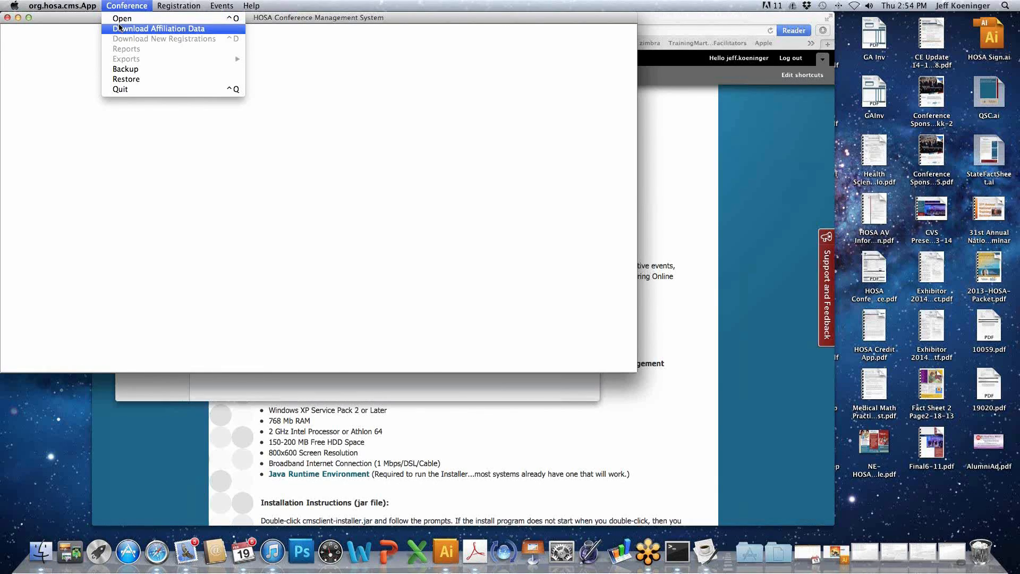
left_click(118, 21)
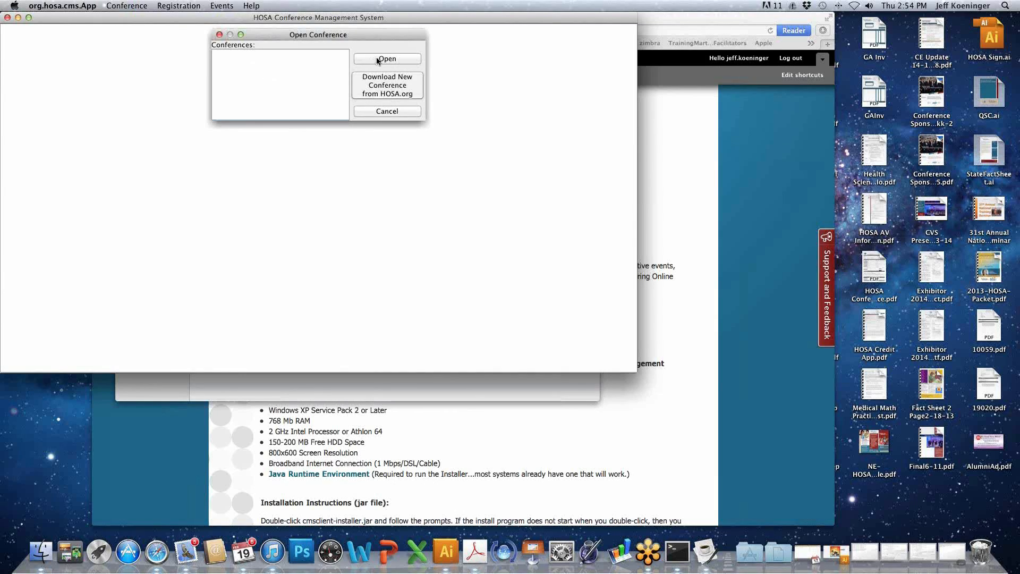
left_click(382, 84)
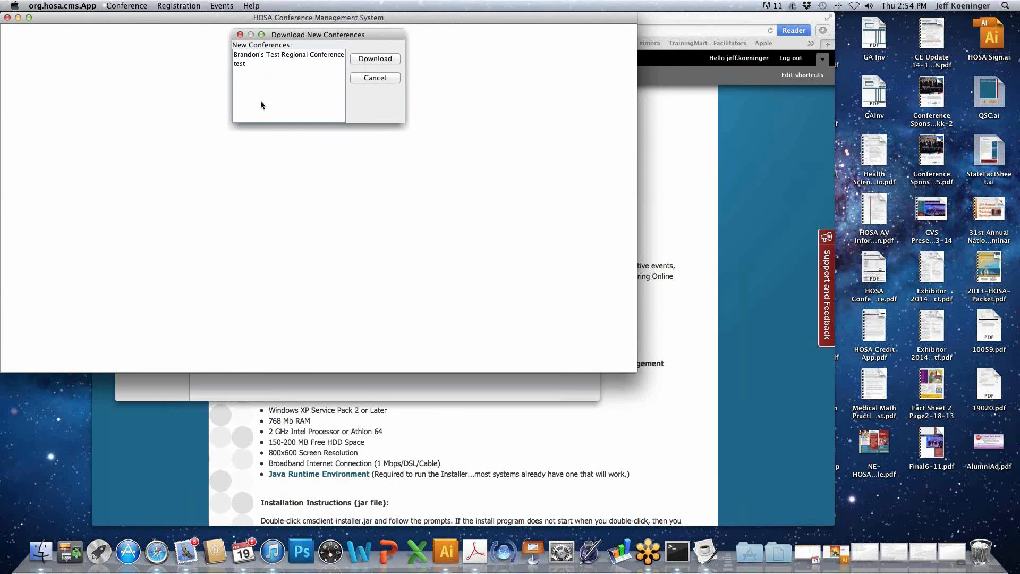
left_click(255, 56)
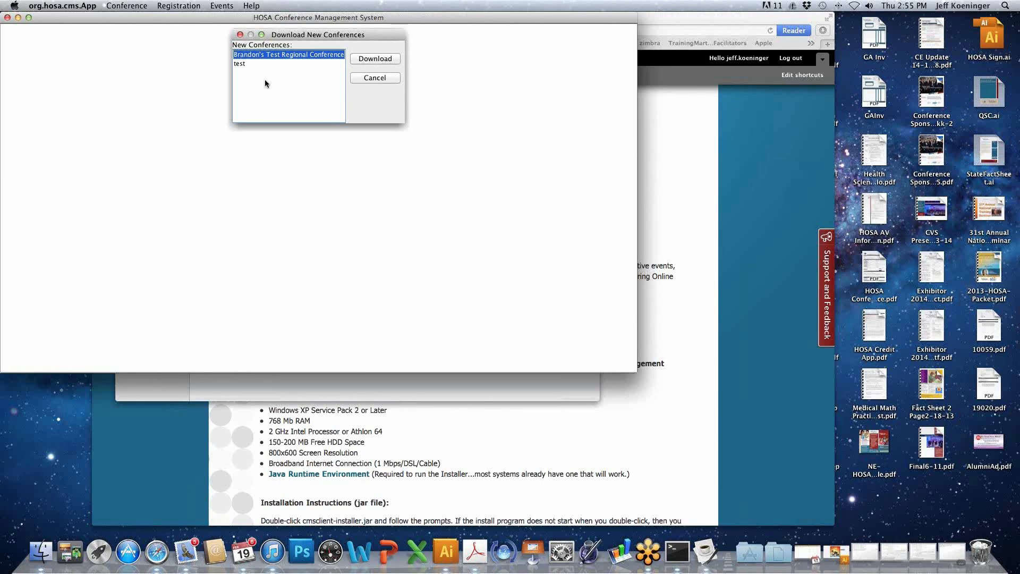
left_click(374, 60)
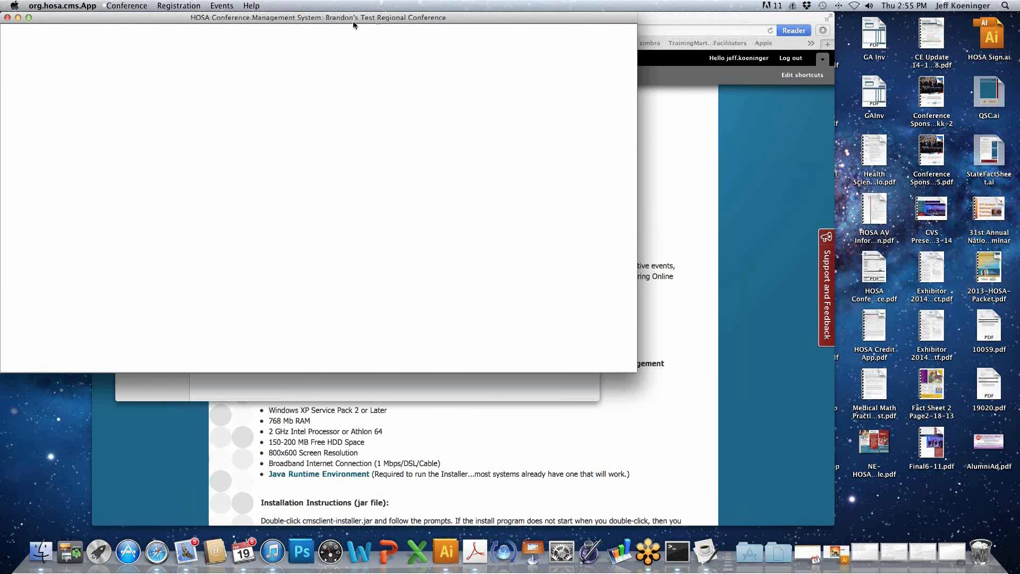
left_click_drag(465, 17, 536, 50)
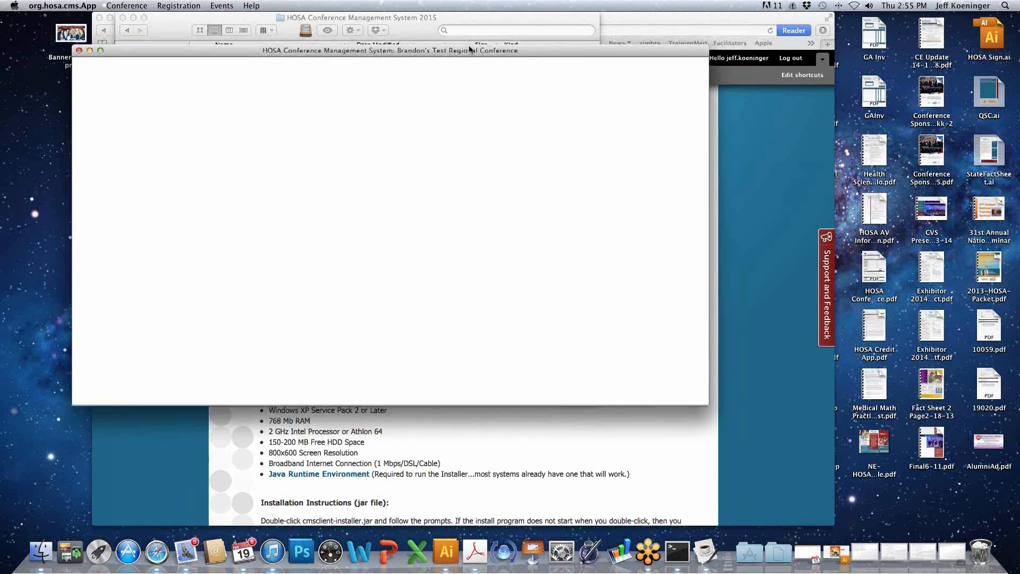
left_click_drag(469, 49, 454, 17)
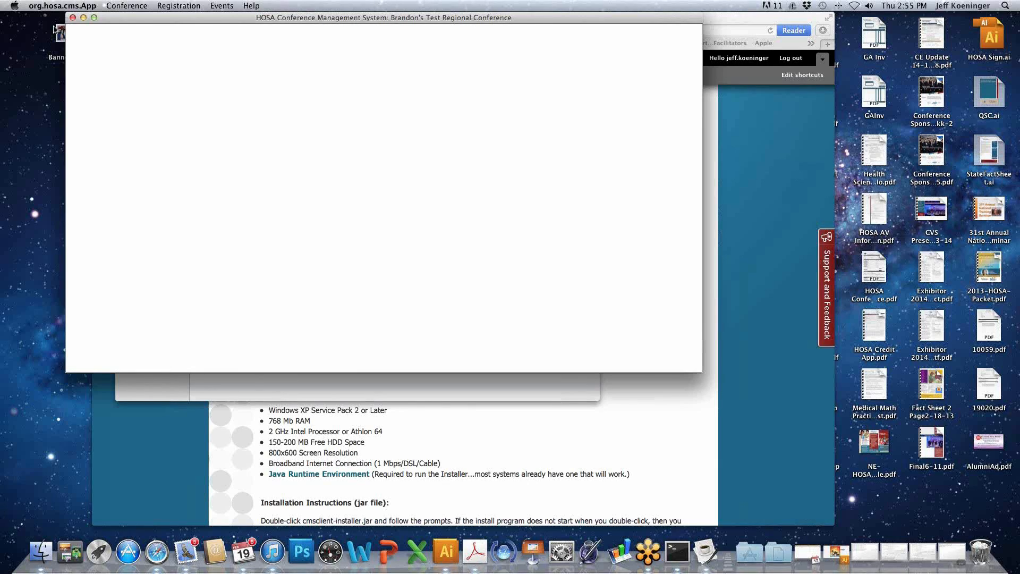
left_click_drag(118, 17, 61, 16)
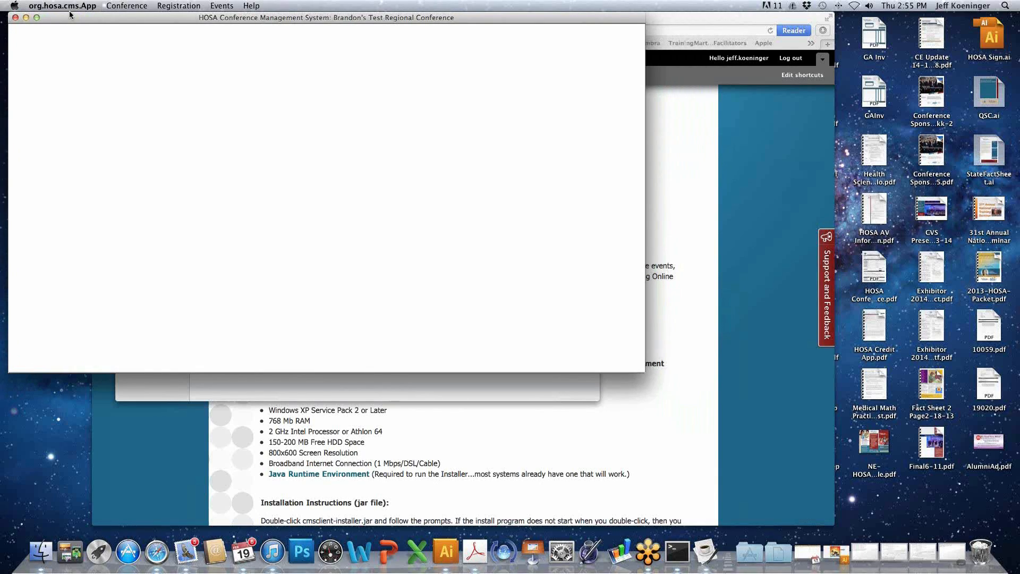
- View the login form for downloading new conference registrations and dismiss it without downloading
left_click(137, 7)
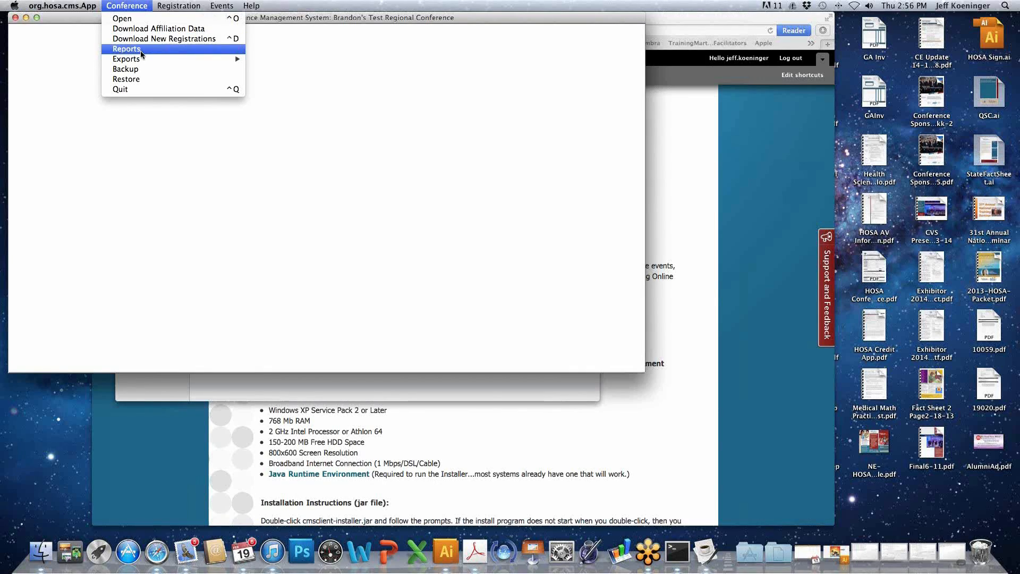
left_click(167, 40)
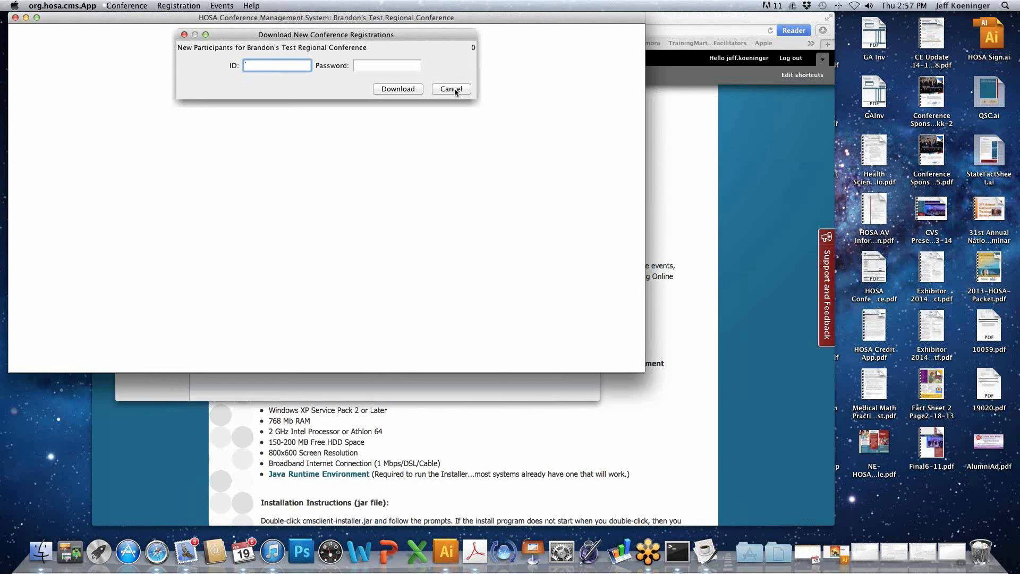
left_click(453, 90)
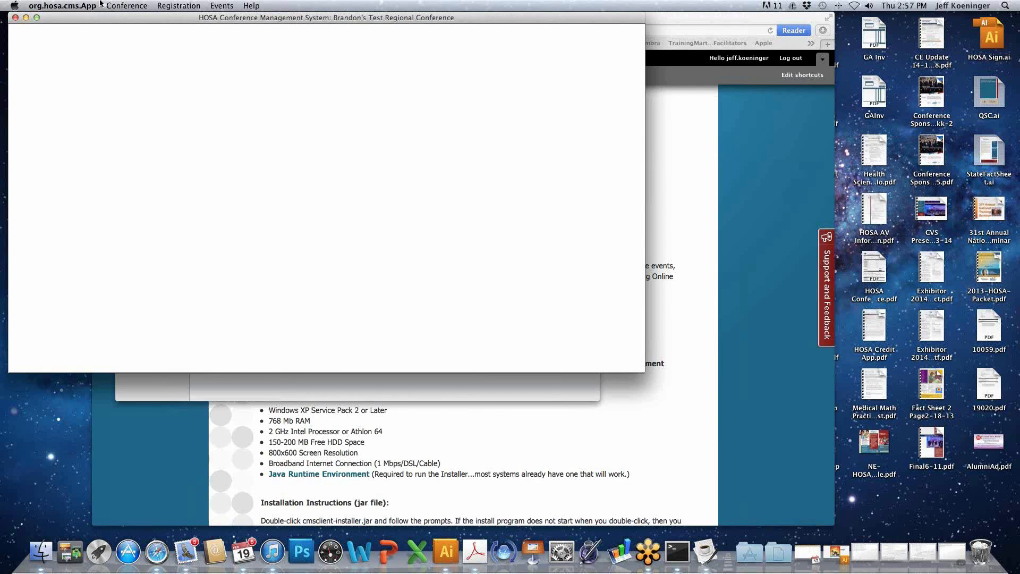
- Preview the Competitor Count Report from the conference reports and close the report viewer
left_click(136, 7)
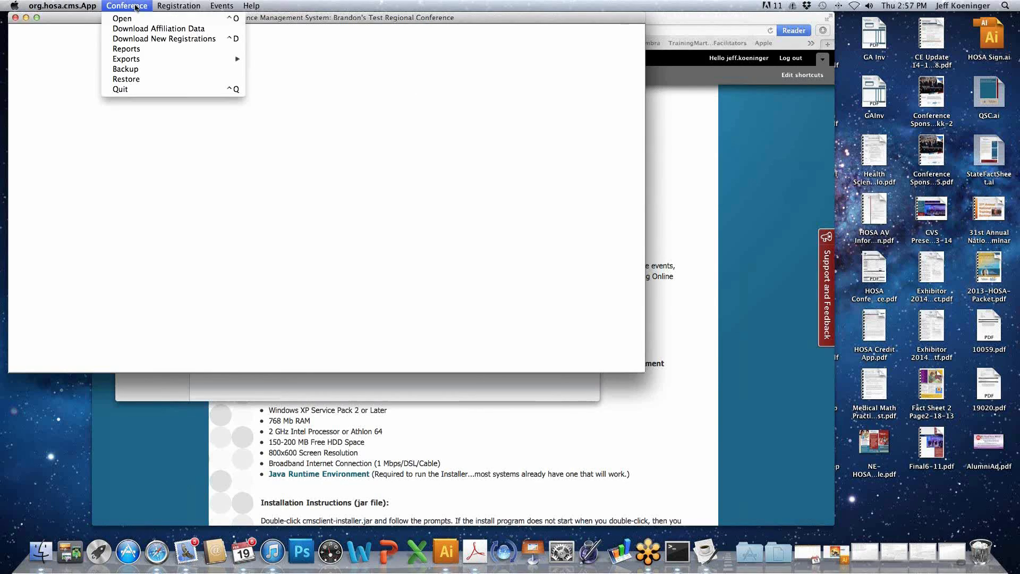
left_click(139, 49)
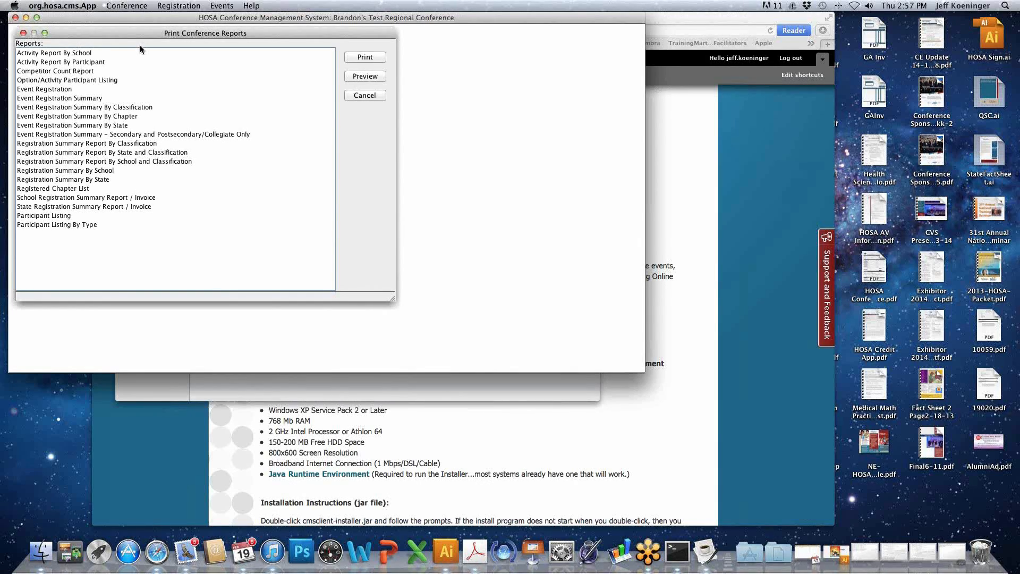
left_click(89, 71)
left_click(372, 78)
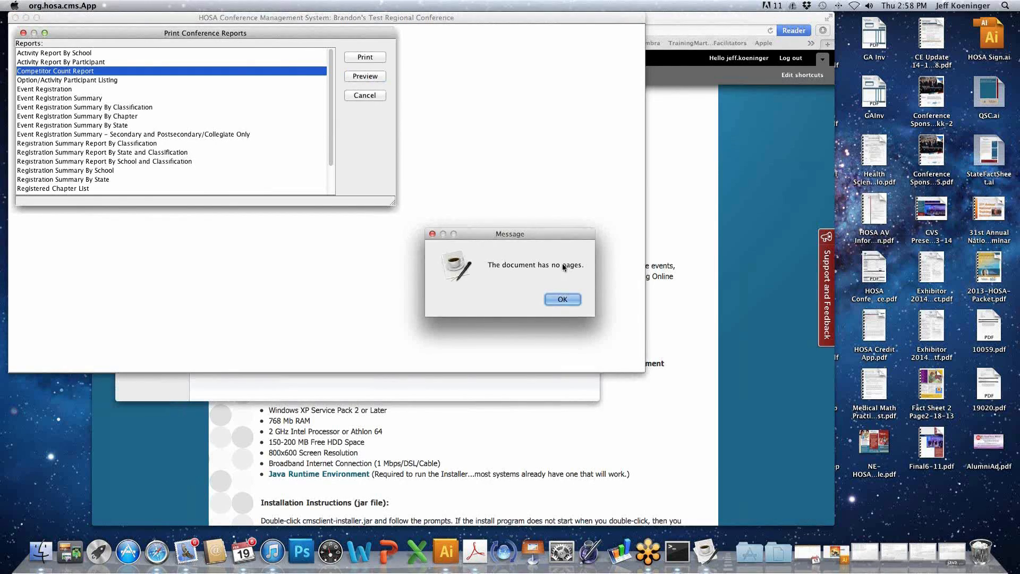
left_click(563, 299)
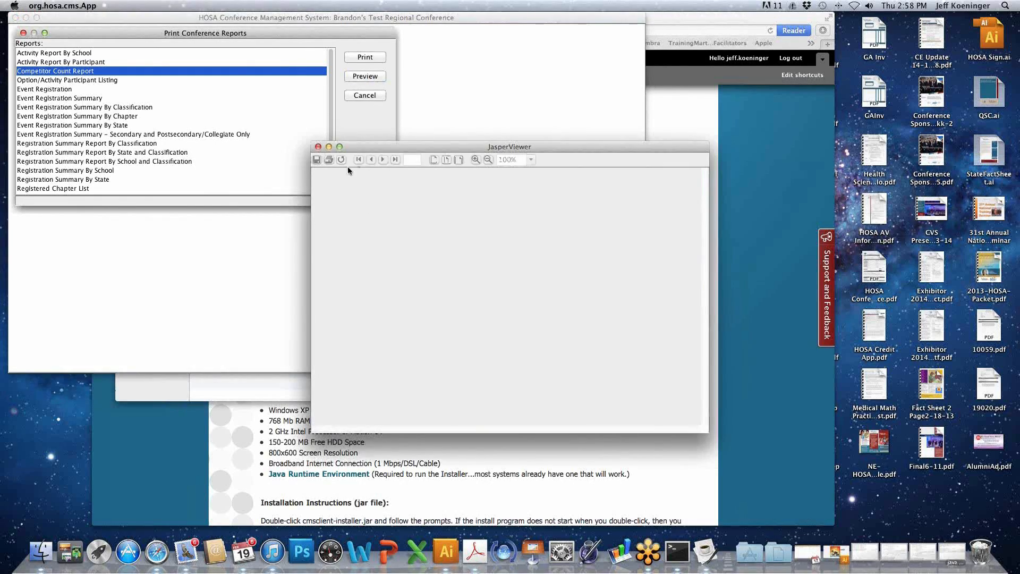
left_click(318, 146)
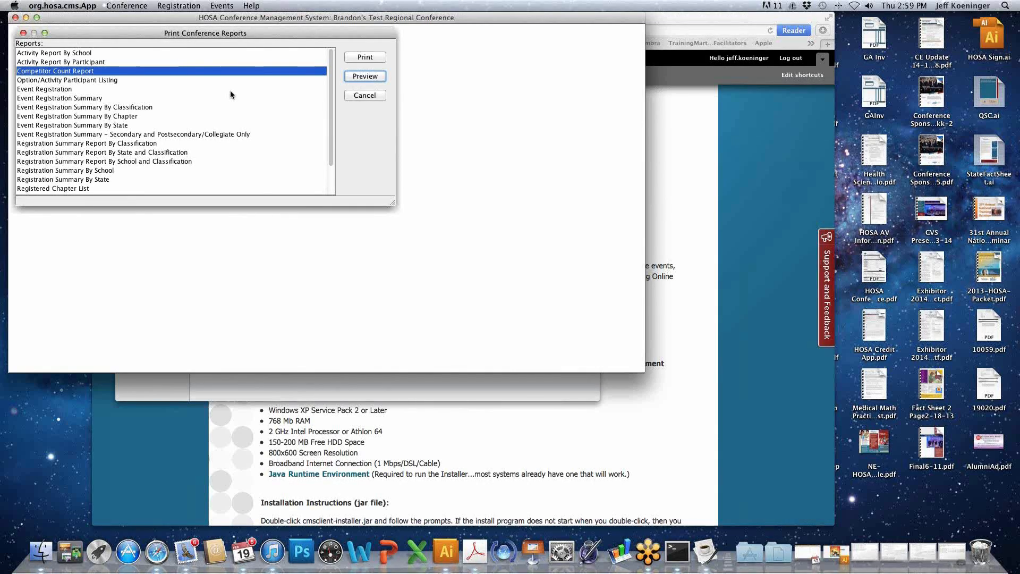
- Check the option choices of the Option/Activity Participant Listing, and preview the Competitor Count Report and close its viewer
left_click(77, 81)
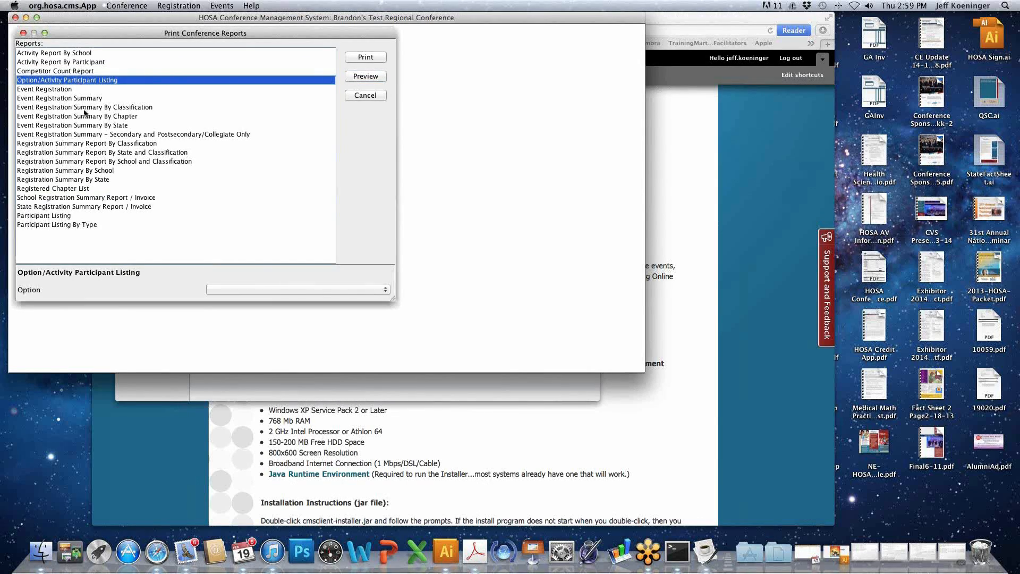
left_click(287, 291)
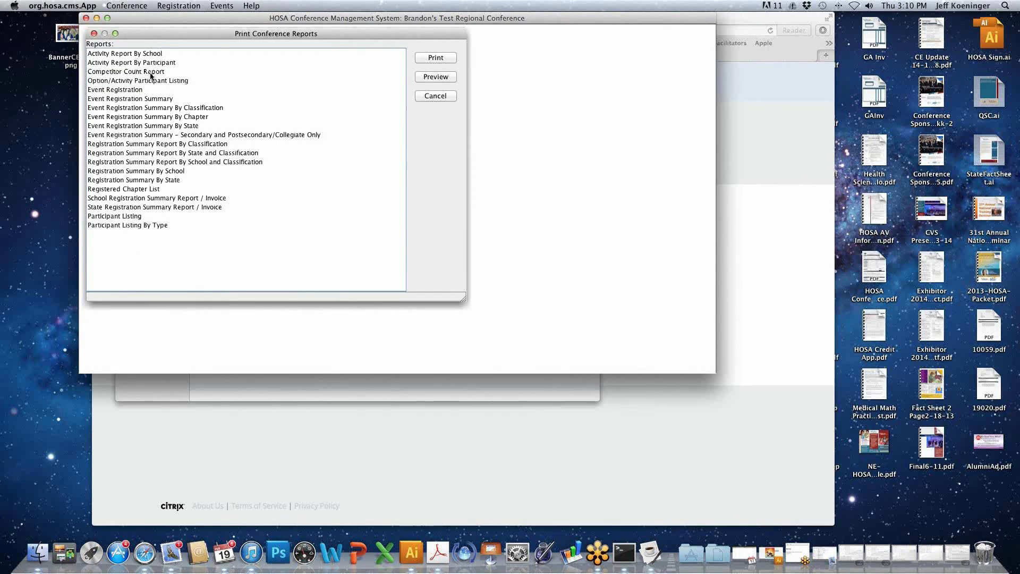
left_click(151, 75)
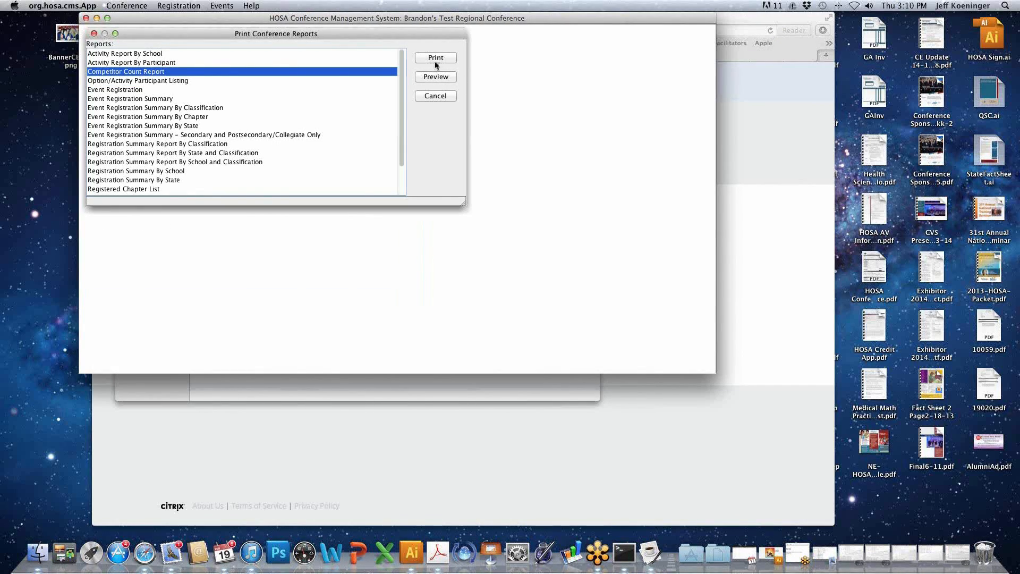
left_click(440, 77)
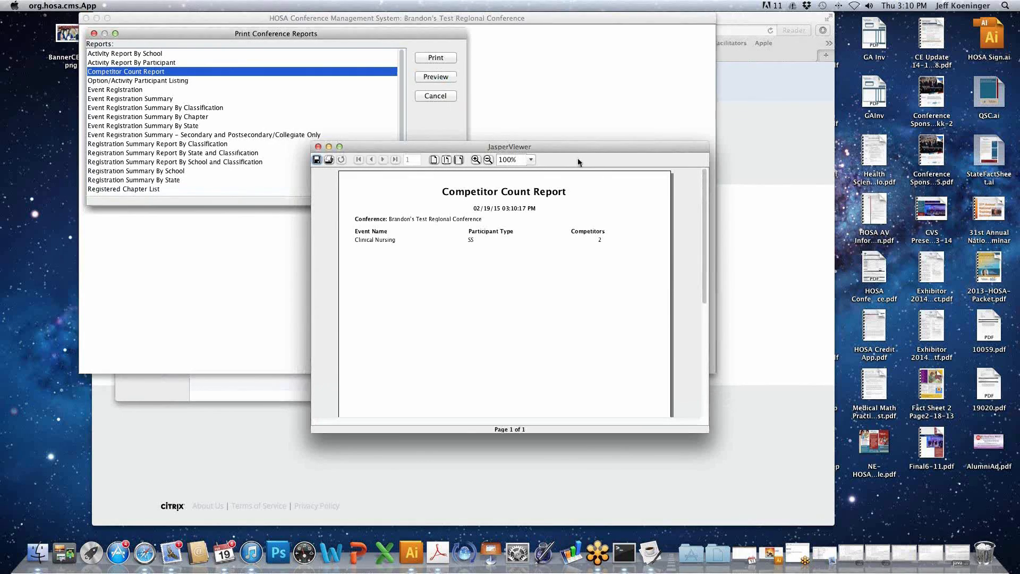
left_click_drag(597, 148, 610, 19)
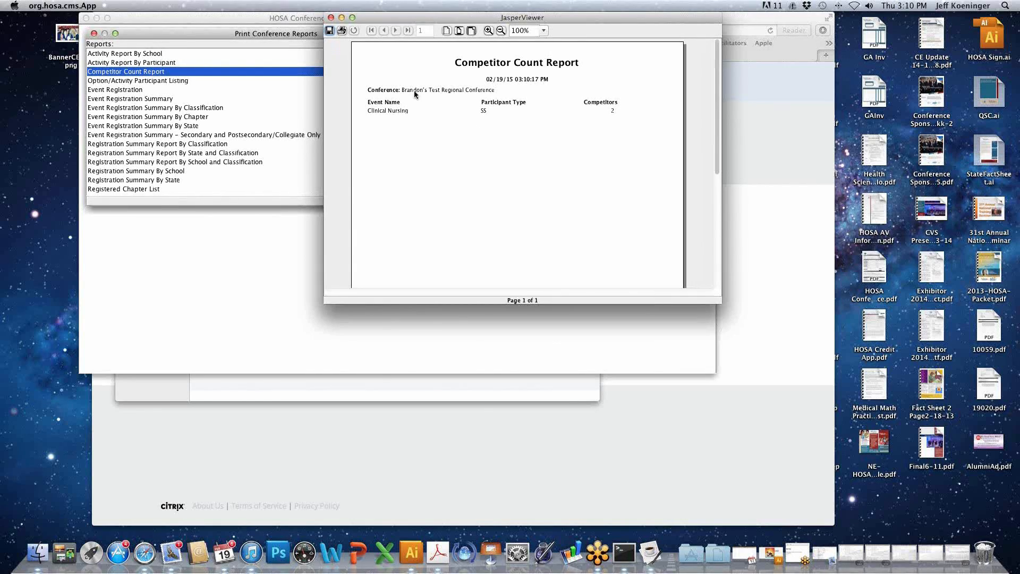
left_click(332, 18)
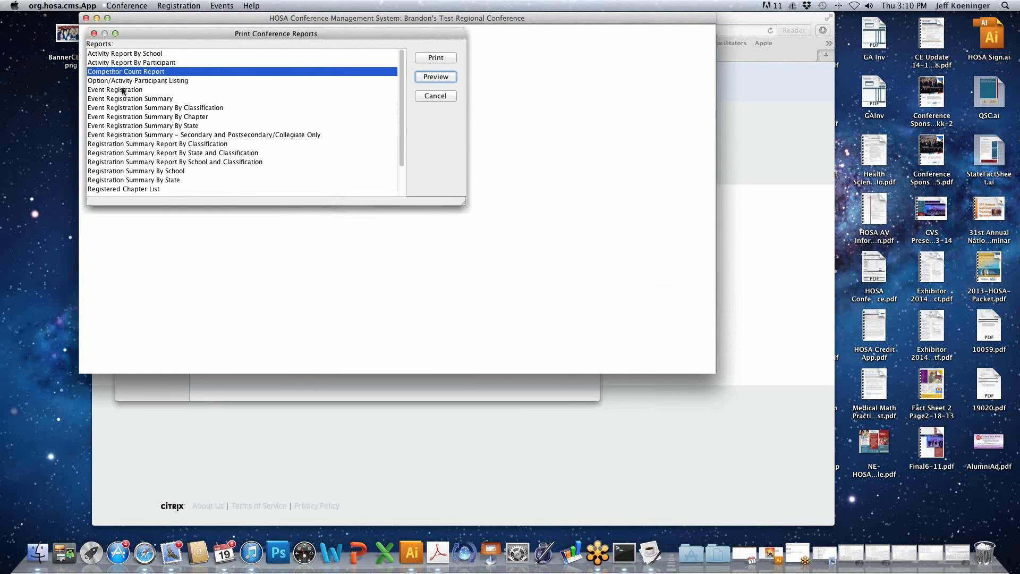
- Preview the Event Registration Summary report and close the report viewer
scroll(123, 90, "down", 1)
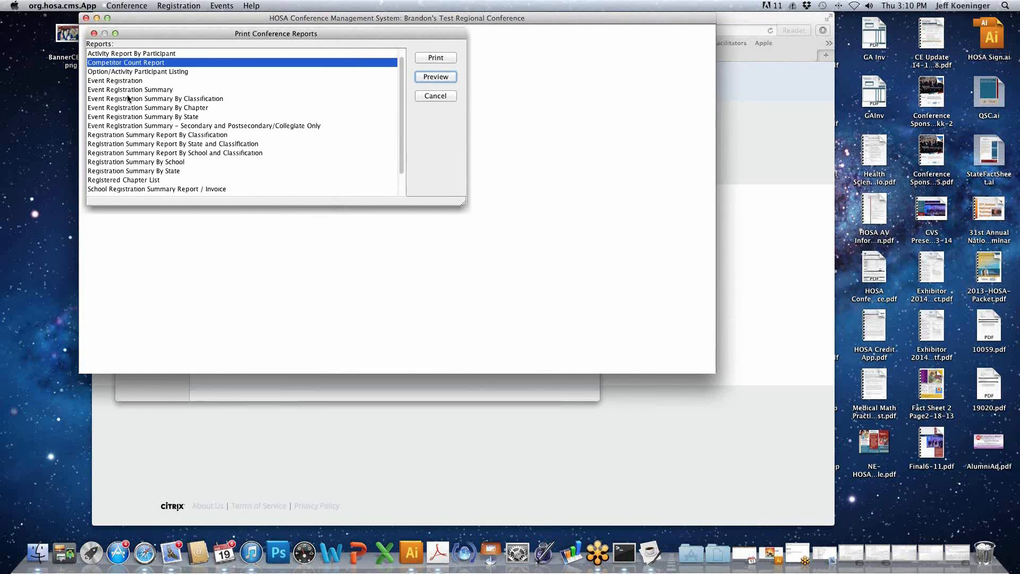
left_click(132, 91)
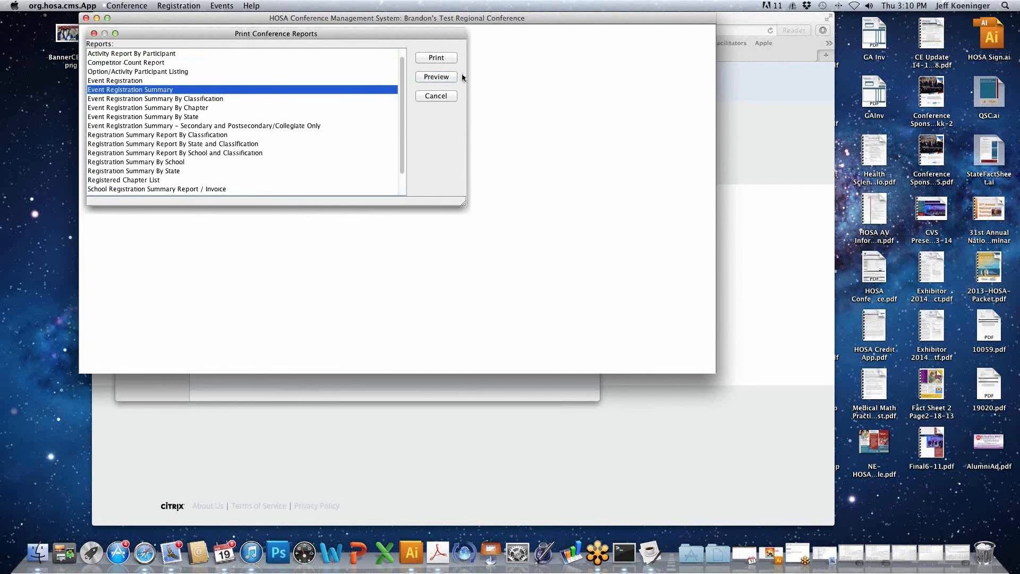
left_click(444, 77)
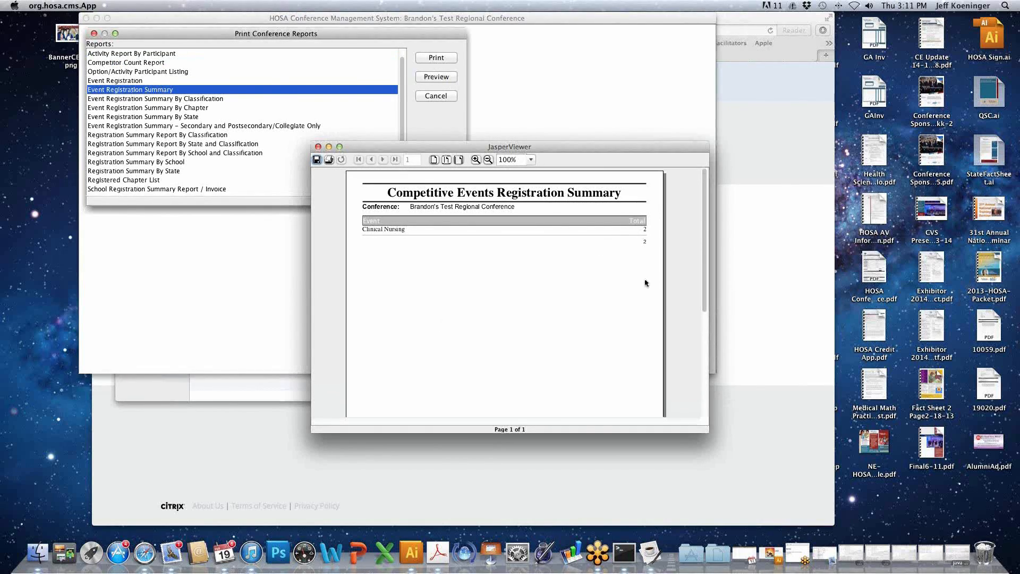
left_click(319, 147)
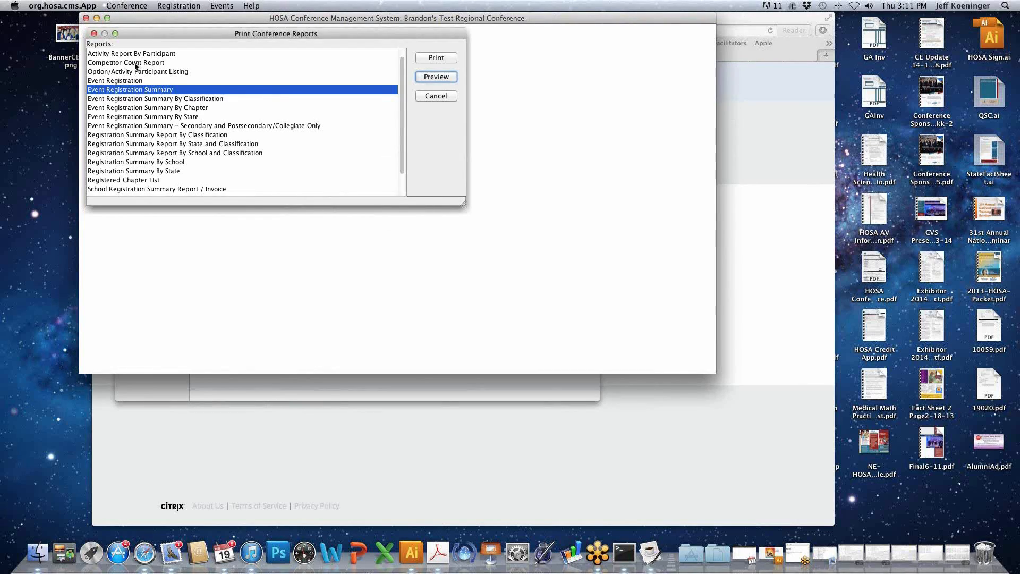
- Select the Event Registration Summary By Classification report and view its available classification choices
left_click(135, 63)
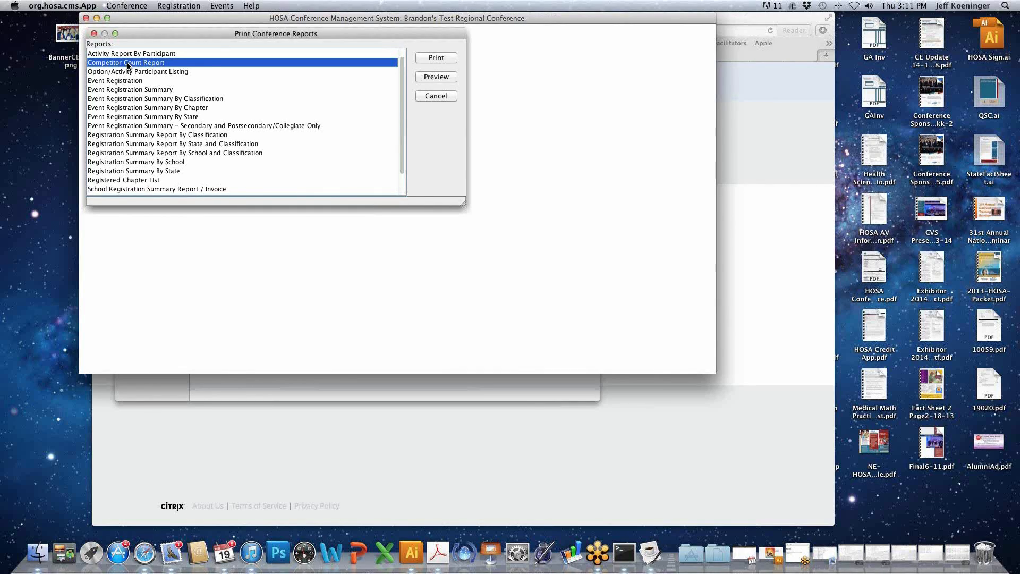
left_click(162, 101)
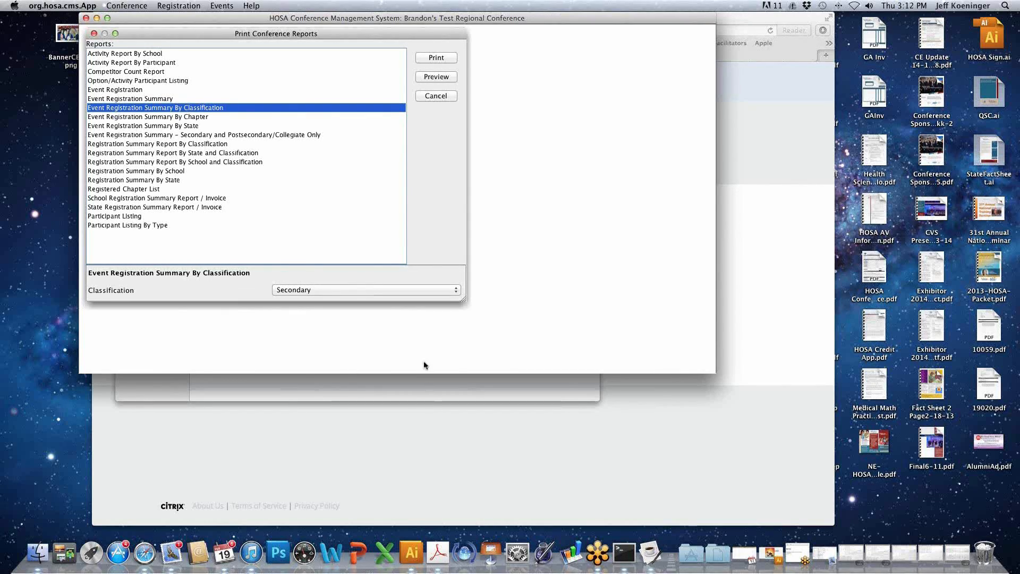
left_click(390, 290)
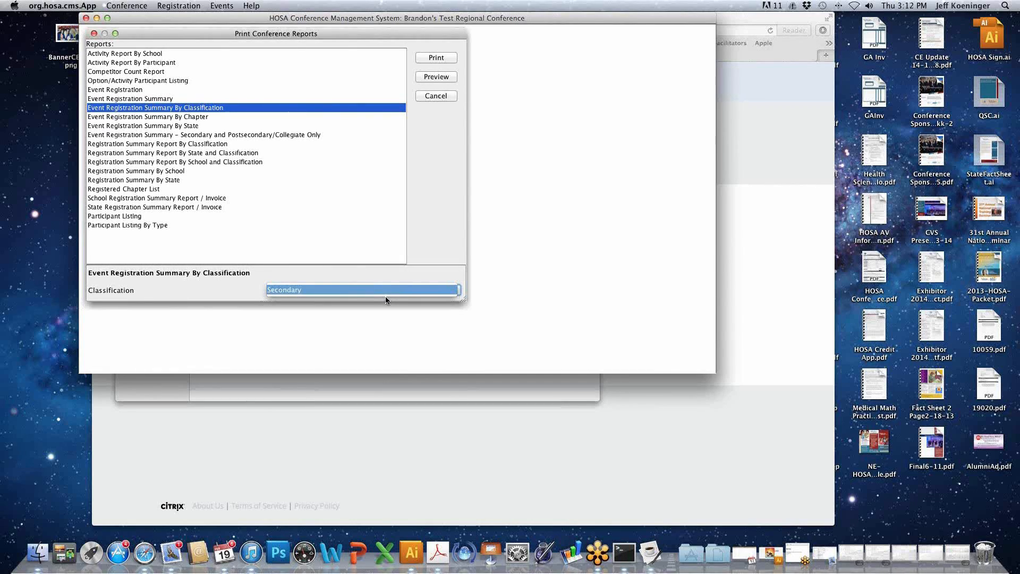
- Preview the Event Registration Summary By Chapter and the Event Registration Summary By State, closing each report after viewing
left_click(163, 118)
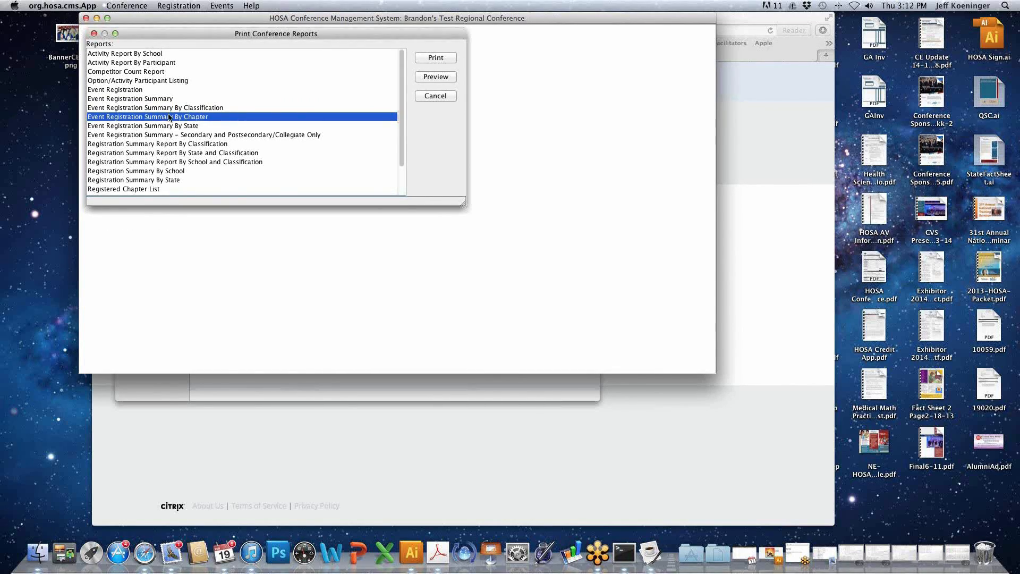
left_click(445, 77)
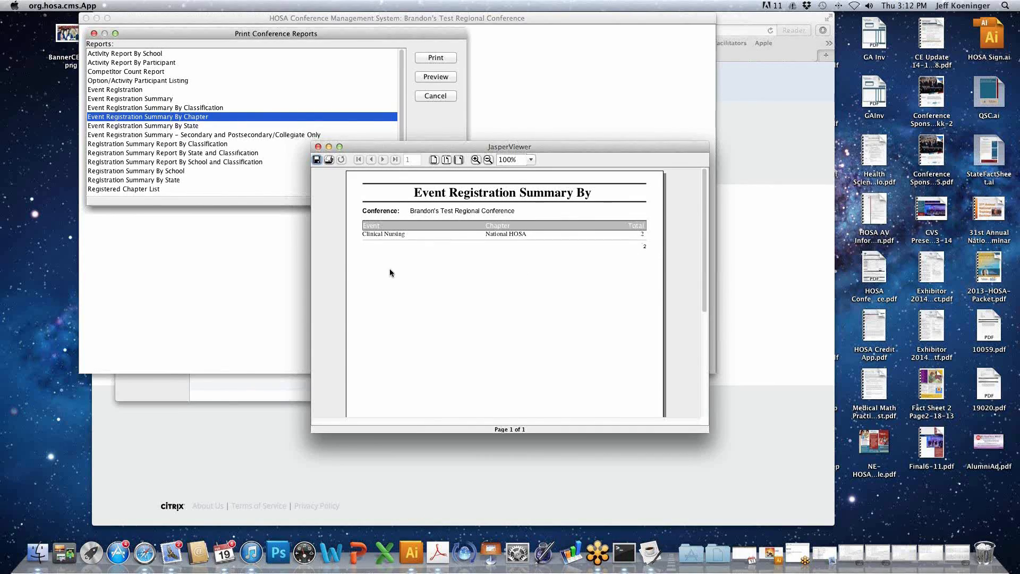
left_click(318, 147)
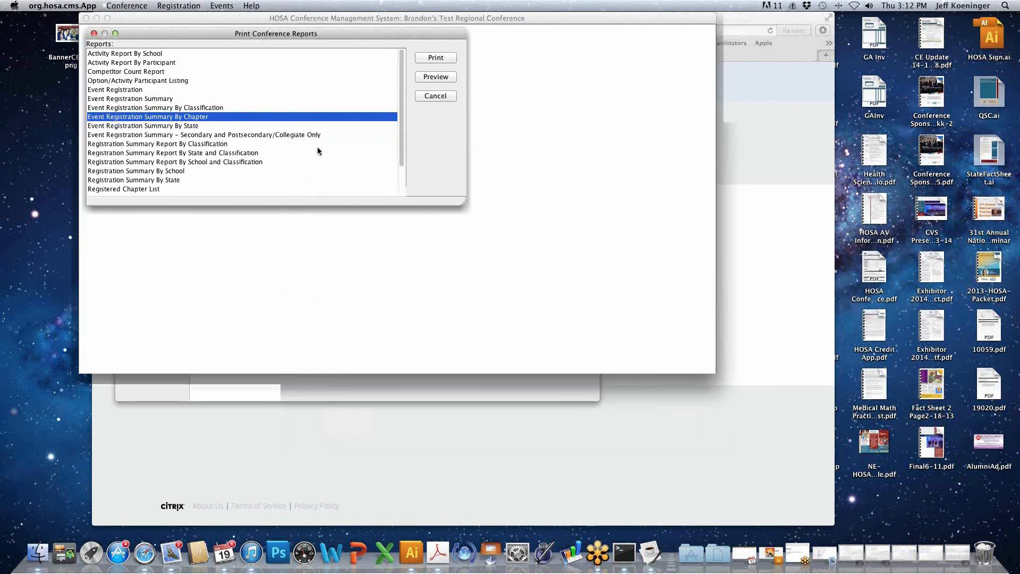
left_click(189, 128)
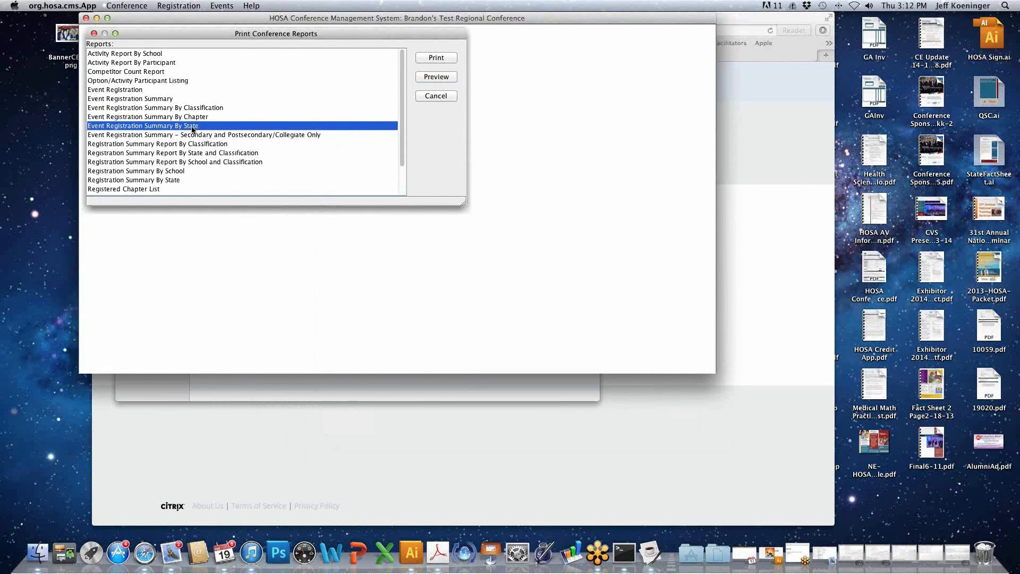
left_click(436, 78)
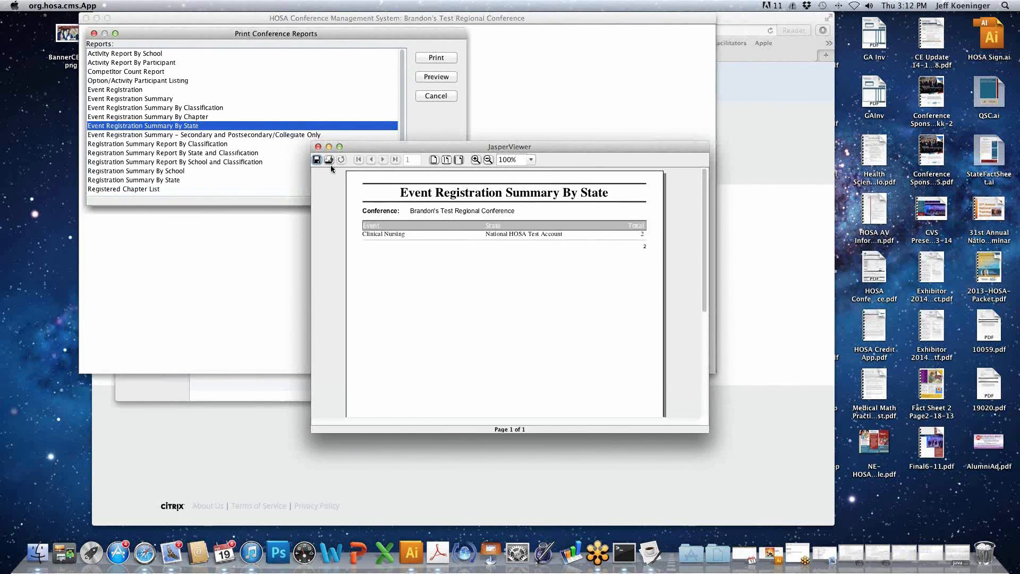
left_click(318, 147)
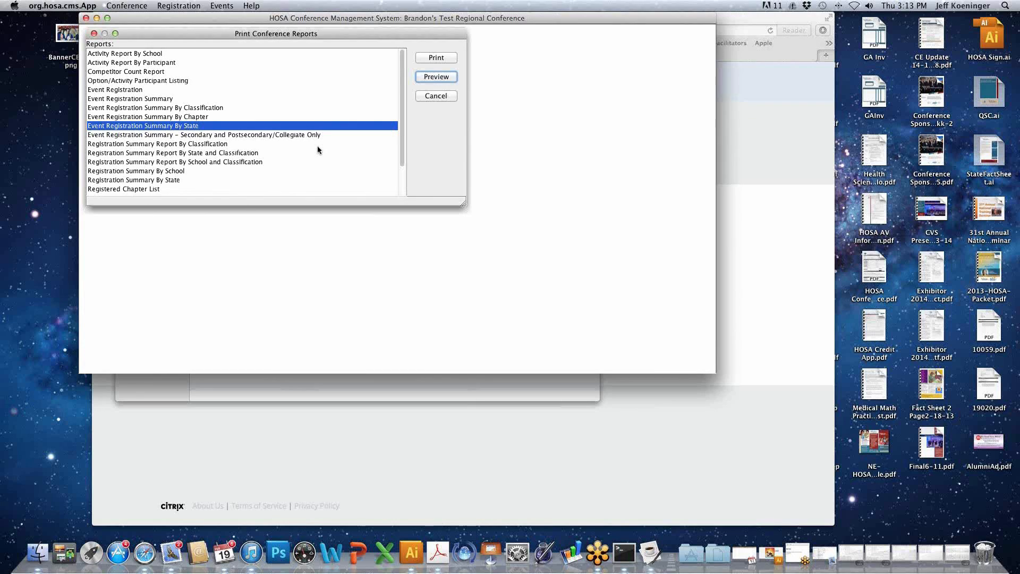
- Preview the Event Registration Summary - Secondary and Postsecondary/Collegiate Only and the Registration Summary Report By Classification, closing each report
left_click(304, 136)
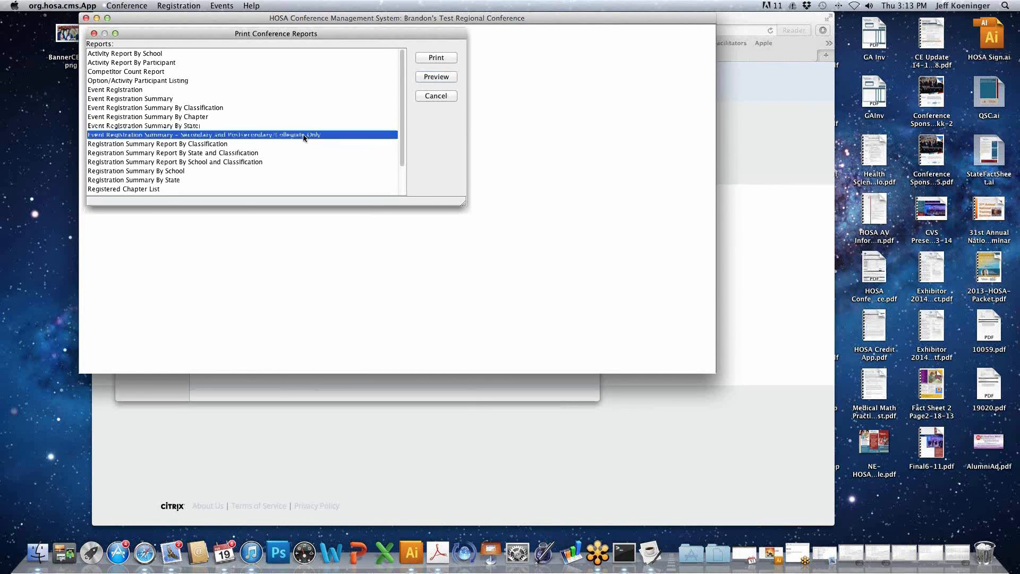
left_click(437, 77)
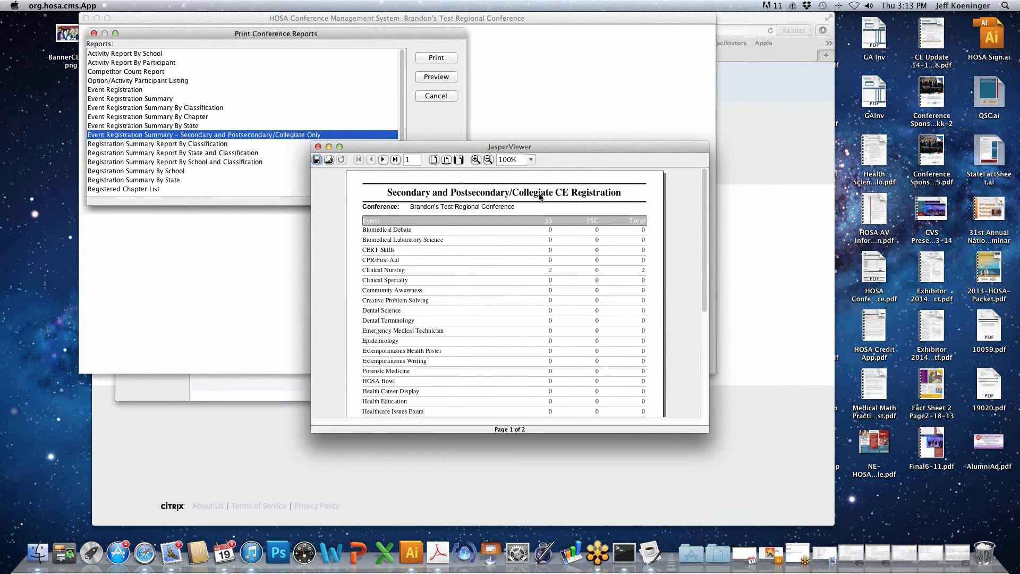
left_click(318, 147)
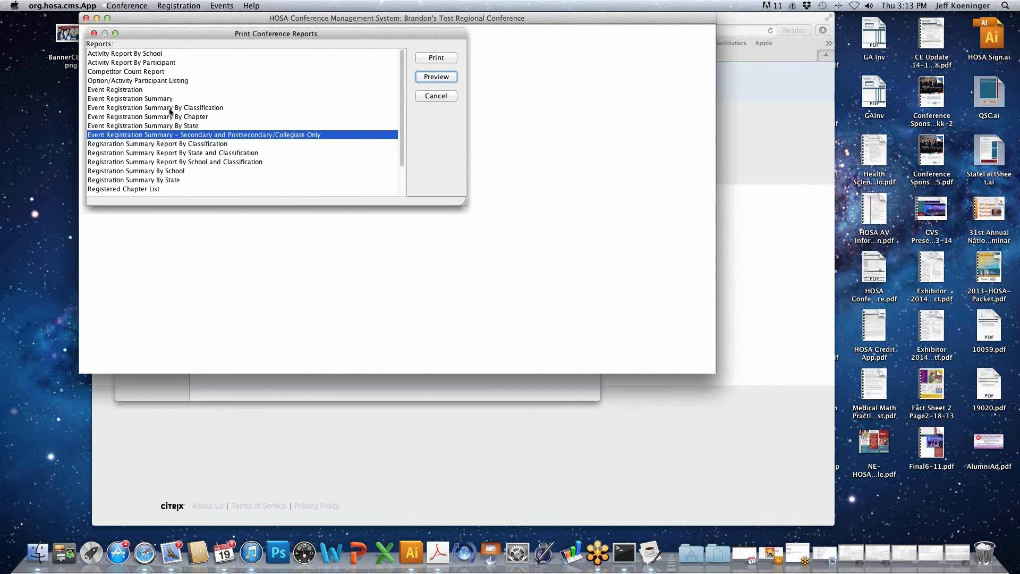
left_click(158, 144)
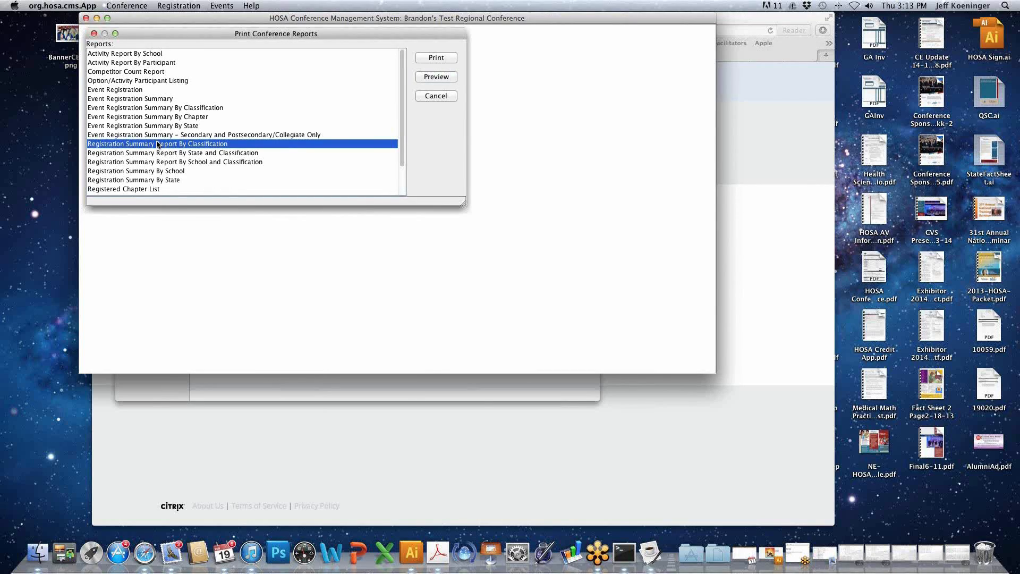
left_click(438, 77)
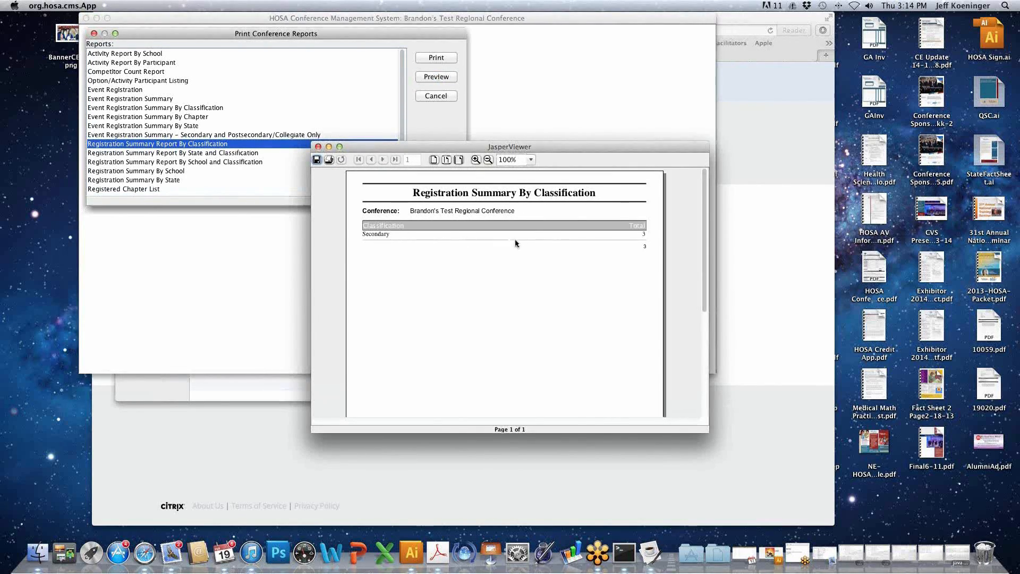
left_click(318, 147)
- Preview the Registration Summary Report By School and Classification and the Registration Summary By School, closing each report
left_click(254, 153)
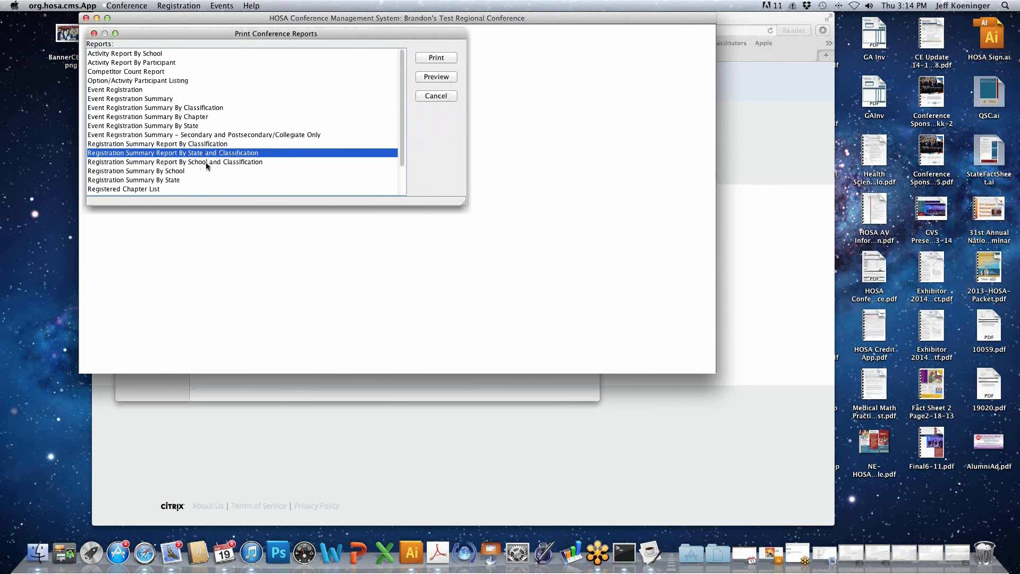
scroll(205, 165, "down", 1)
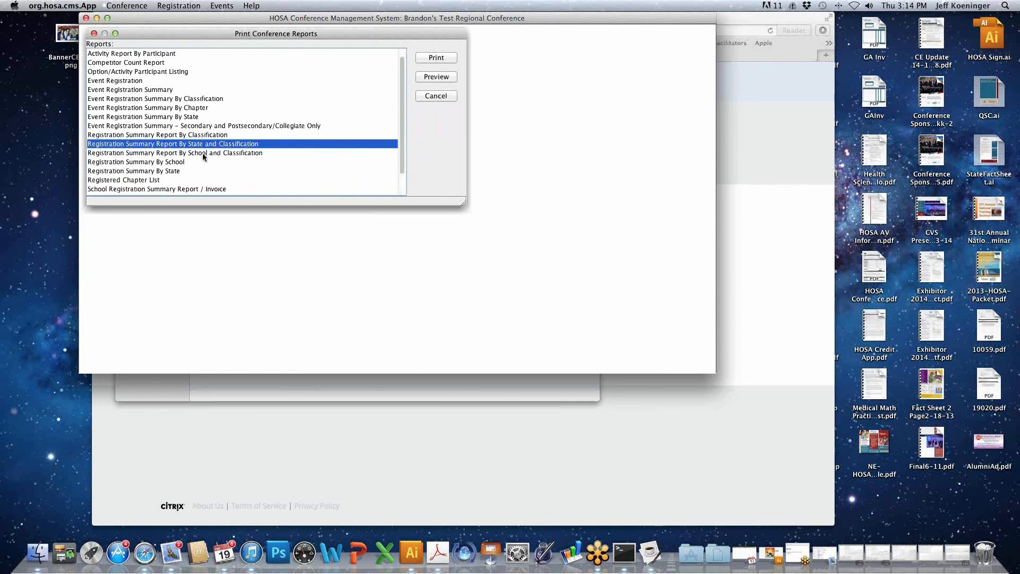
left_click(204, 153)
left_click(423, 78)
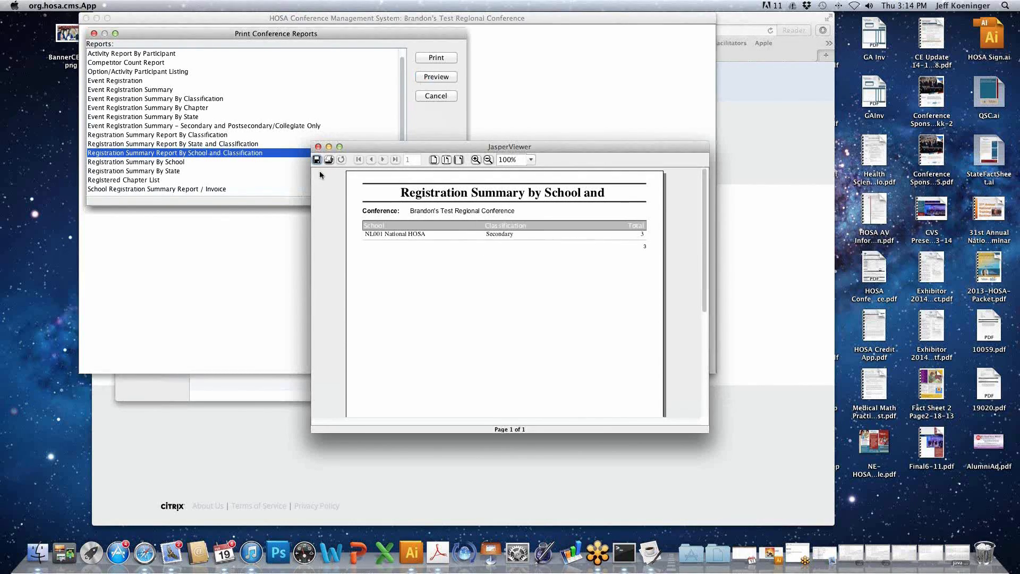
left_click(317, 147)
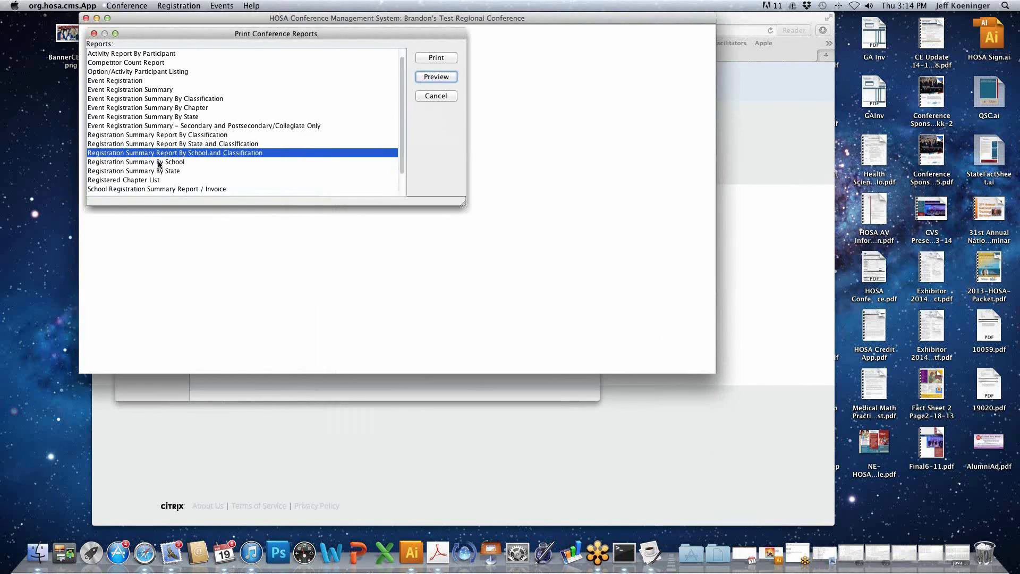
left_click(159, 164)
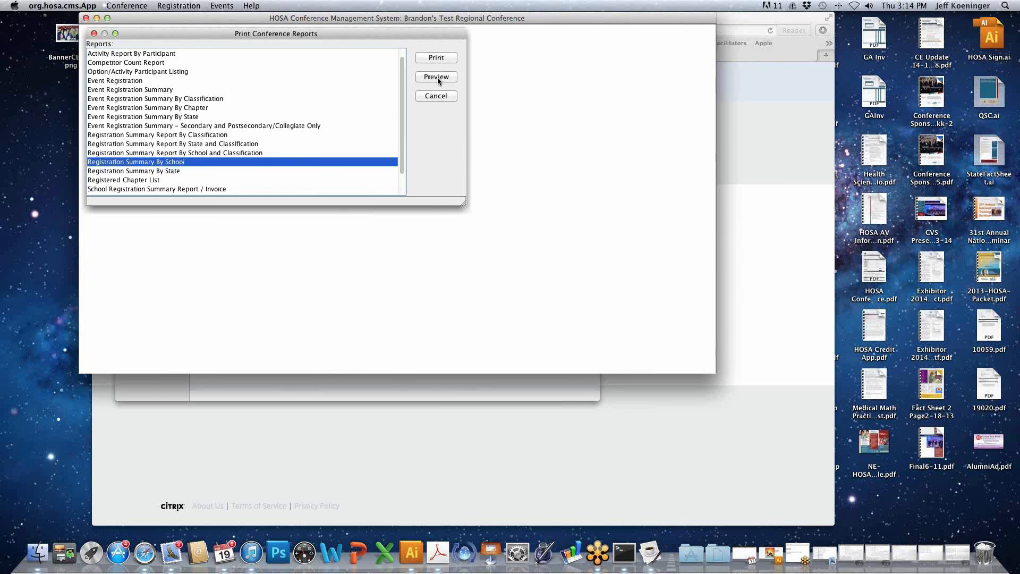
left_click(437, 77)
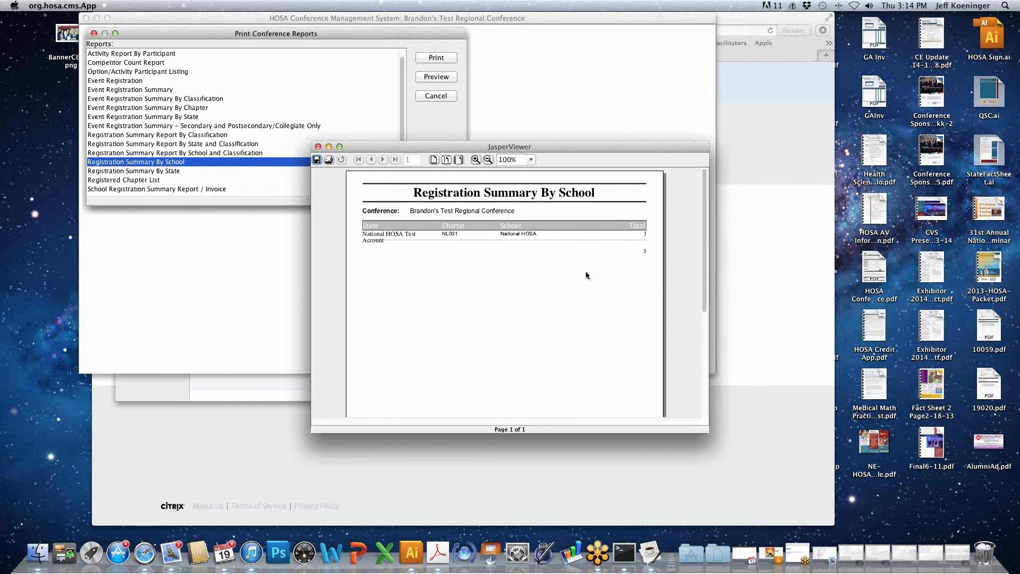
left_click(317, 147)
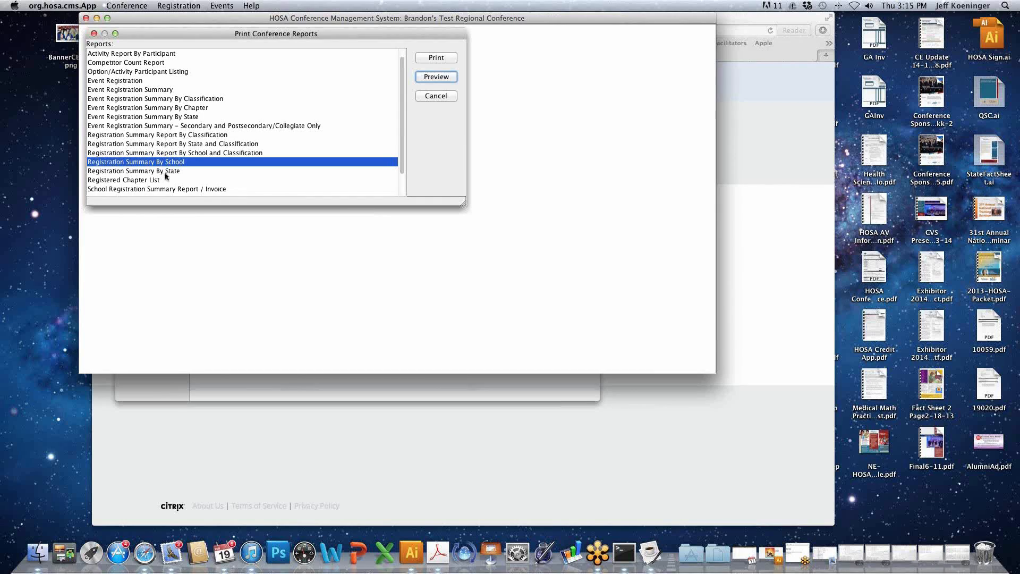
- Preview the School Registration Summary Report / Invoice for the school TX, NL001-National HOSA
left_click(170, 174)
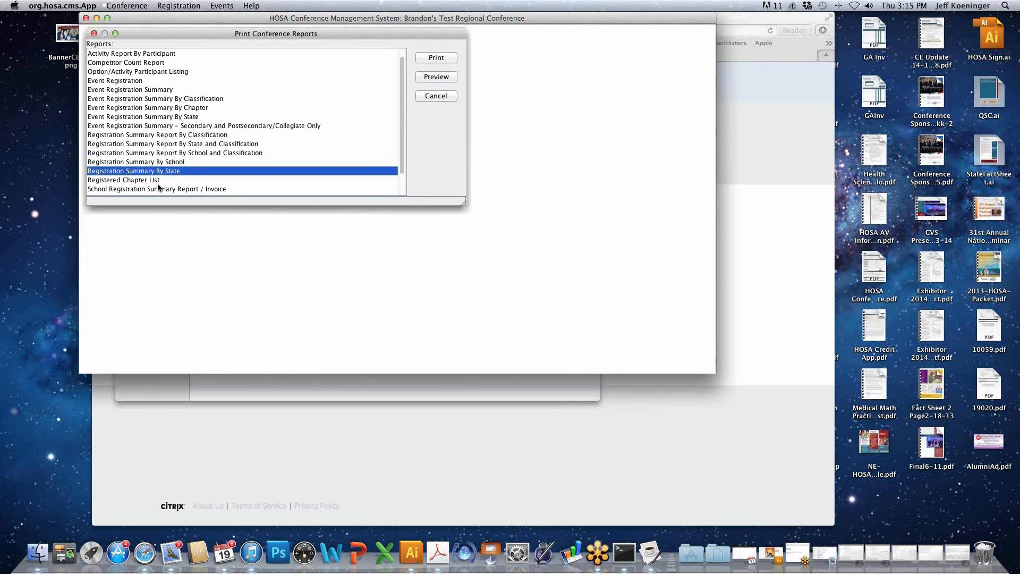
left_click(158, 188)
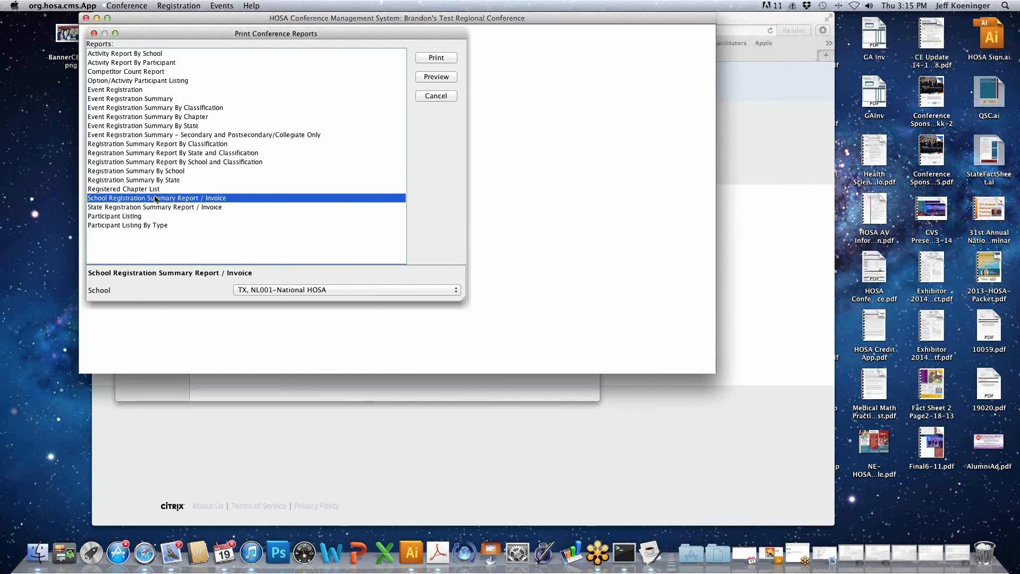
left_click(289, 289)
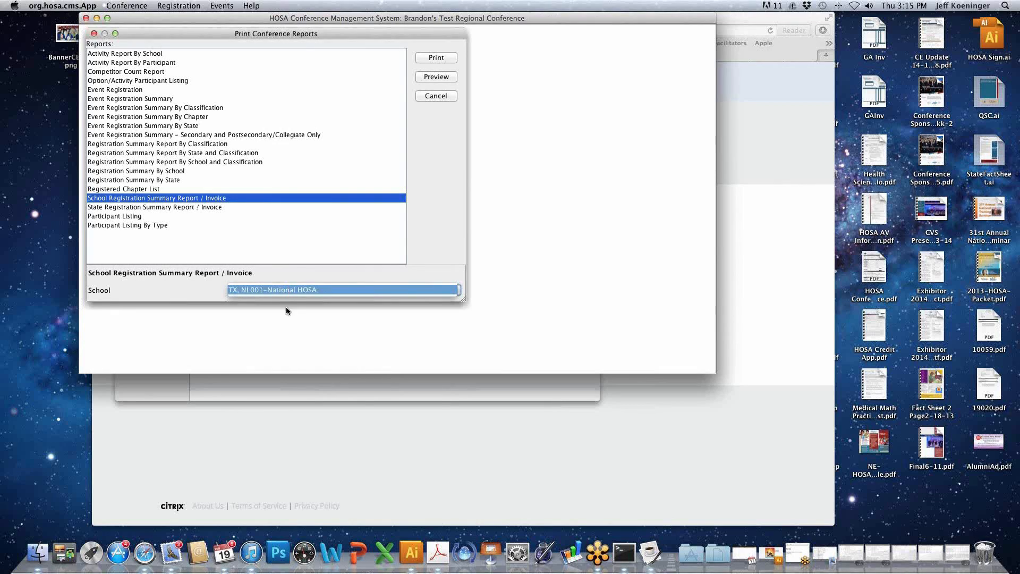
left_click(450, 76)
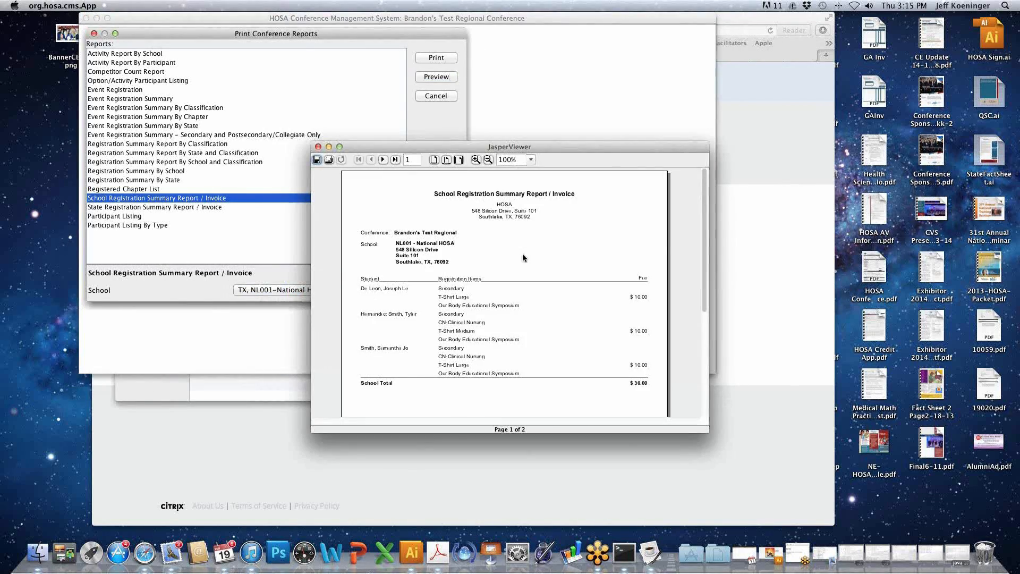
- Review both pages of the National HOSA School Registration Summary Report / Invoice and close the report
scroll(519, 251, "down", 2)
scroll(519, 258, "down", 2)
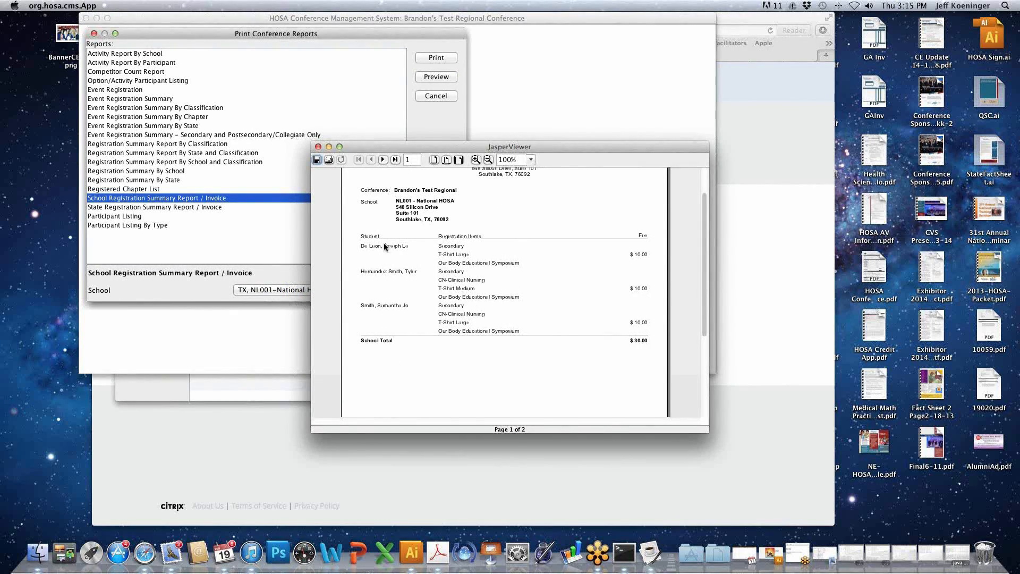
scroll(585, 348, "down", 5)
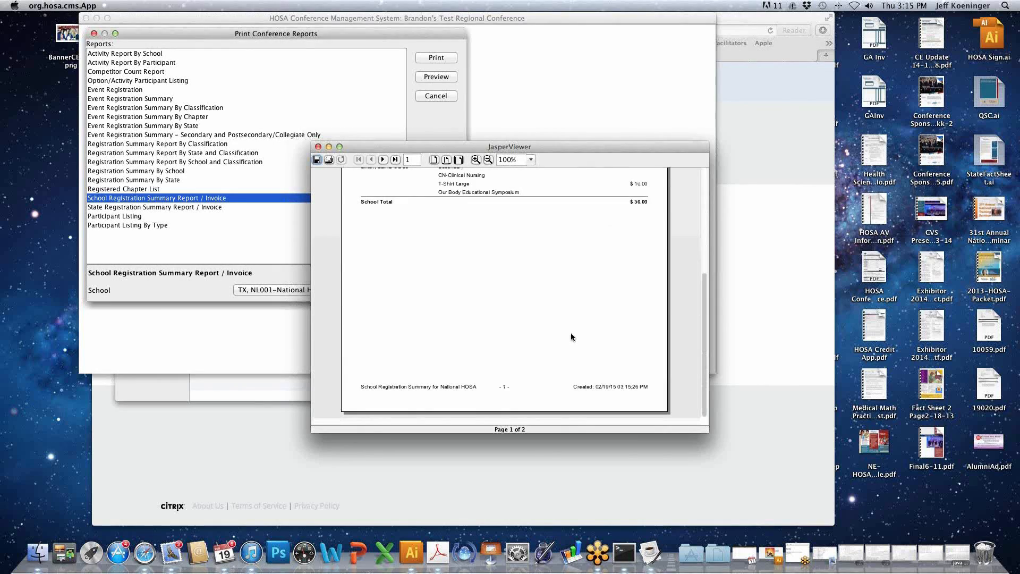
scroll(571, 336, "up", 5)
left_click(383, 160)
scroll(483, 307, "up", 4)
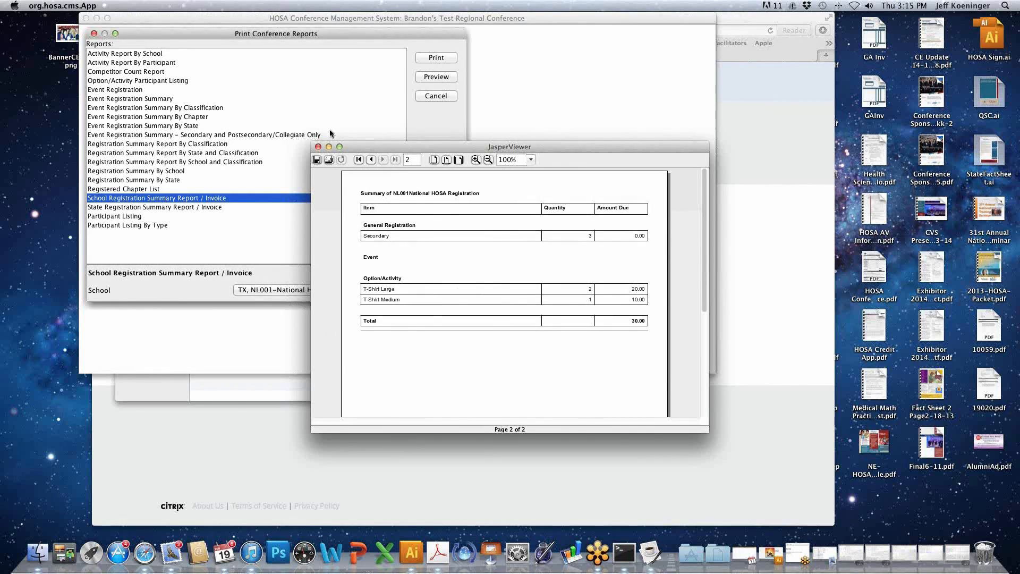
left_click(318, 147)
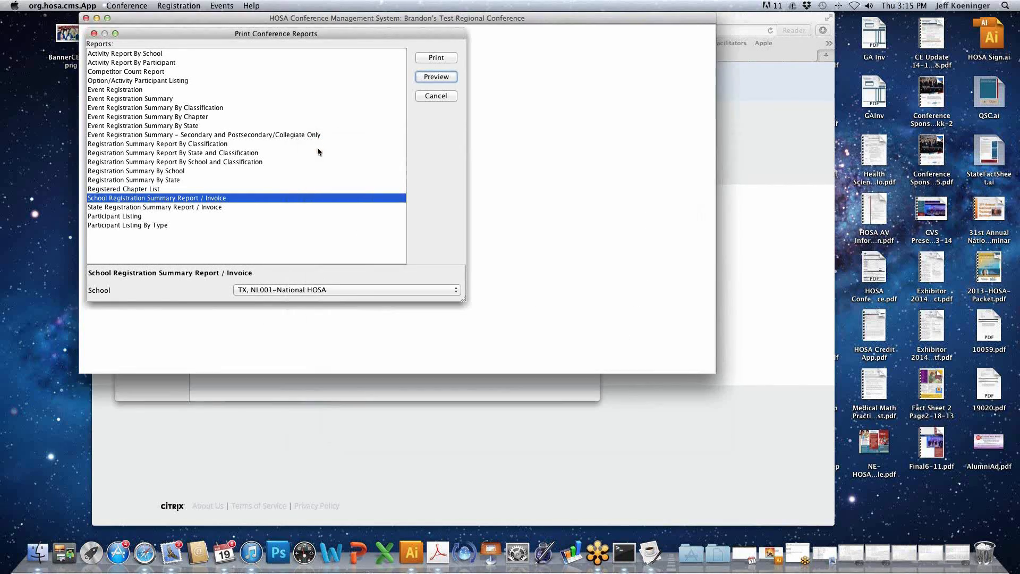
- Preview the Participant Listing report and close it after viewing
left_click(215, 207)
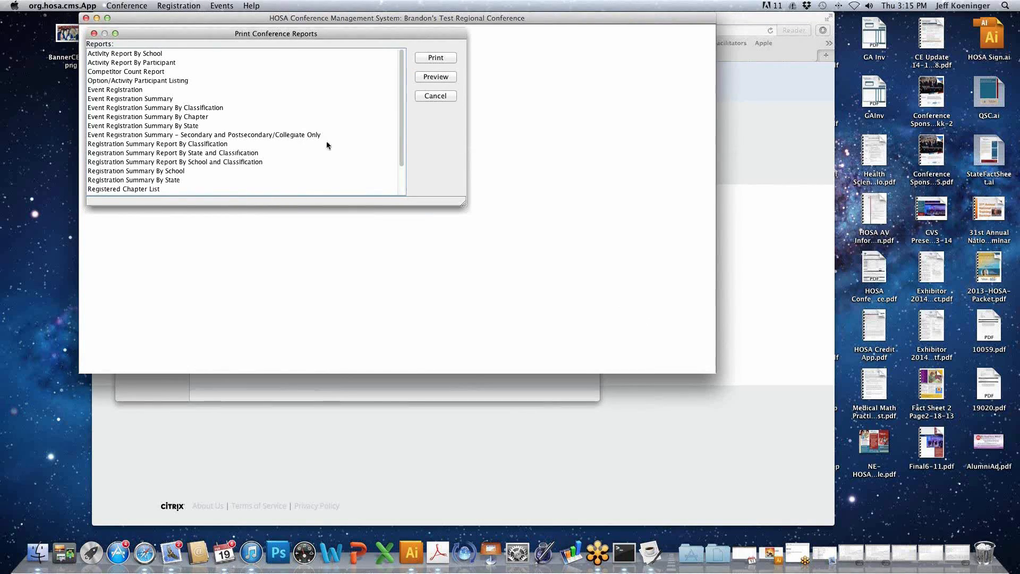
left_click_drag(401, 138, 392, 189)
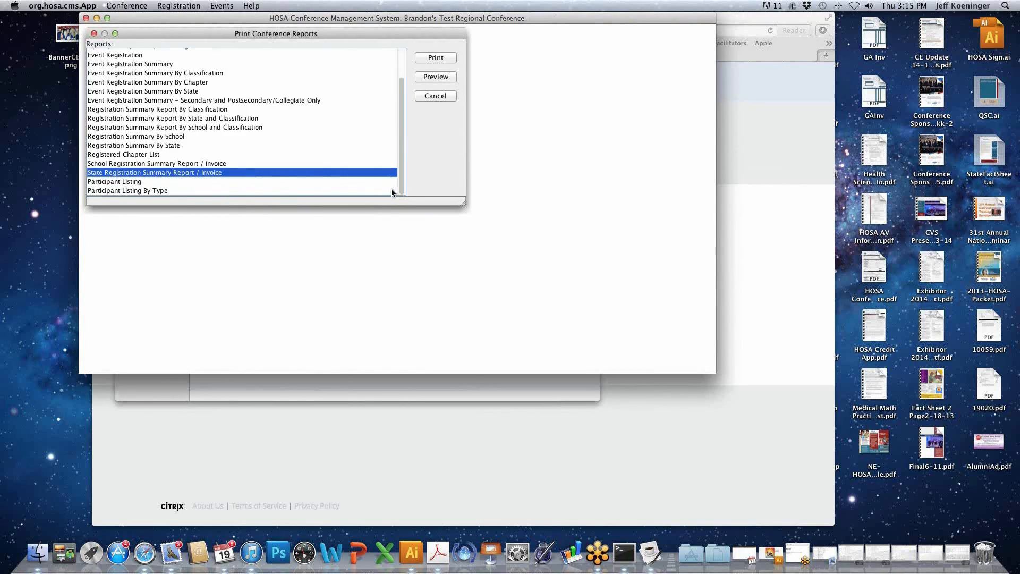
left_click(143, 184)
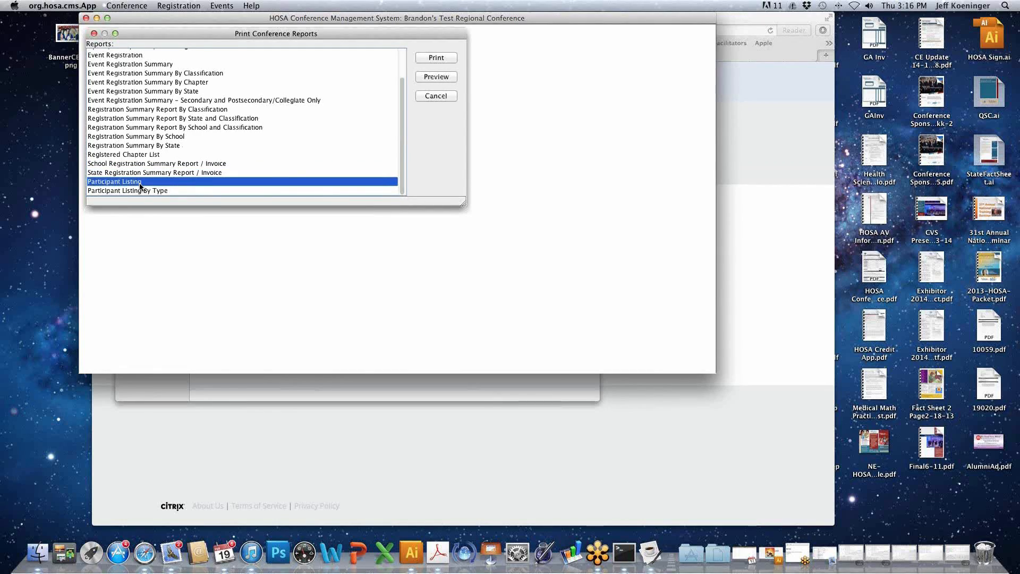
left_click(445, 77)
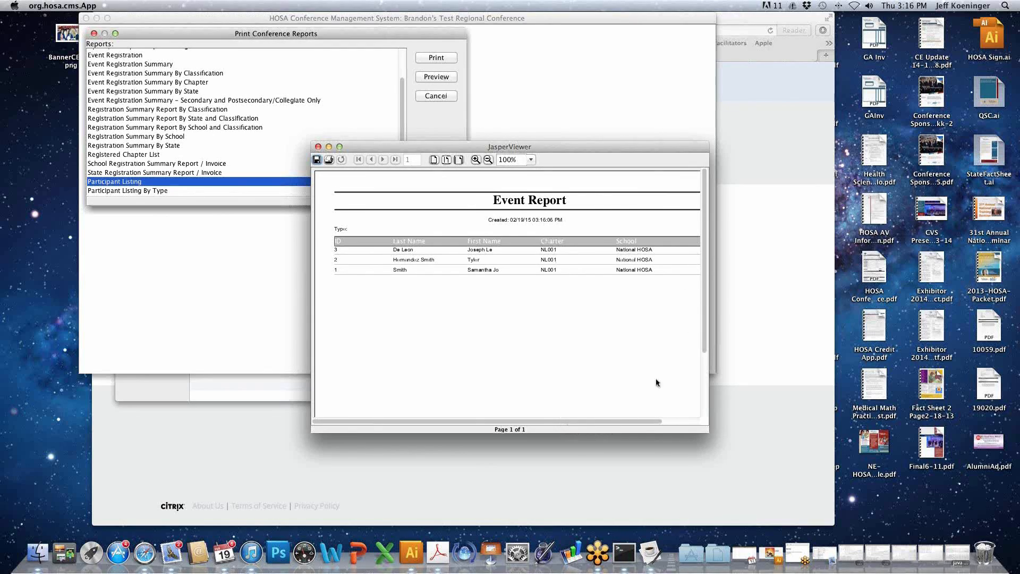
left_click_drag(646, 422, 622, 423)
left_click(317, 147)
- Check the settings of the Participant Listing By Type and Option/Activity Participant Listing reports, and close the conference reports dialog
left_click(165, 193)
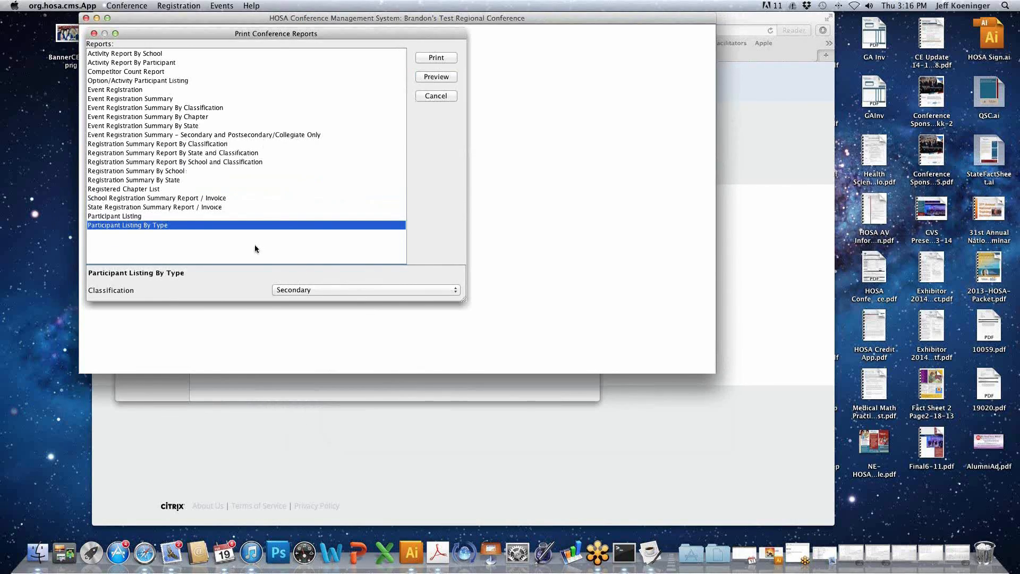
left_click(182, 82)
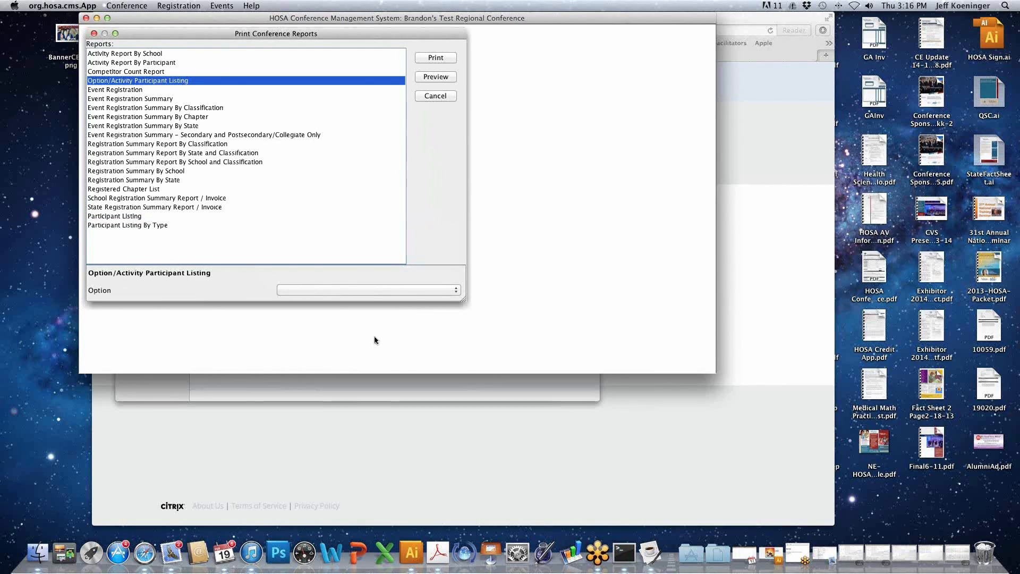
left_click(390, 289)
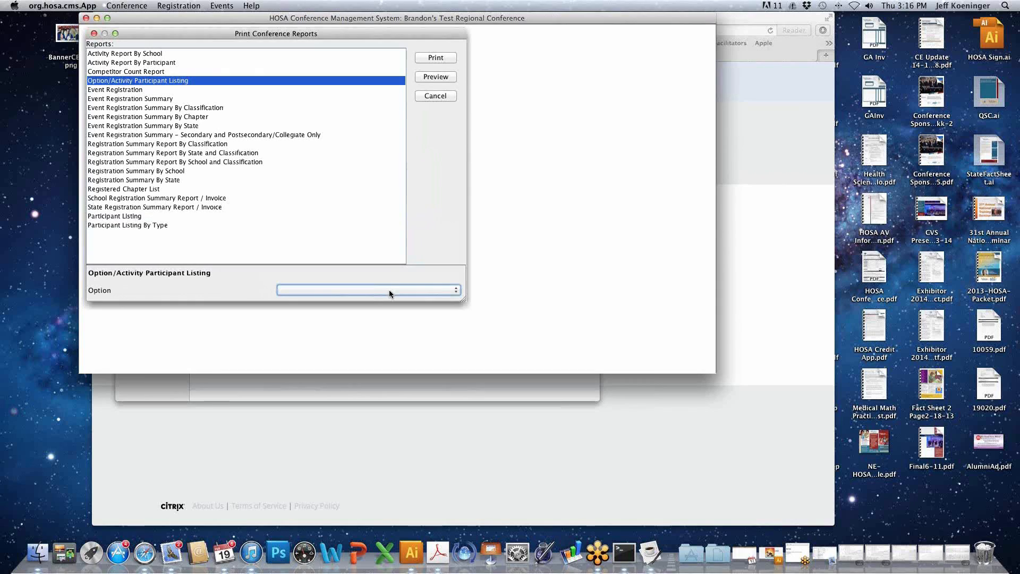
left_click(457, 293)
left_click(455, 291)
left_click(94, 34)
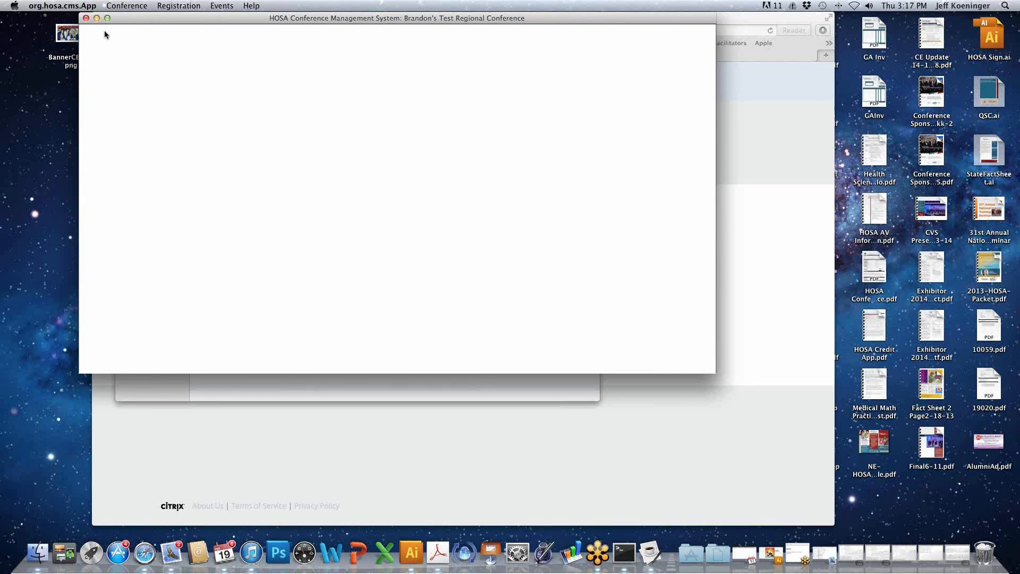
- Start the Certificates and Name Badges export and clear its quoting character
left_click(124, 10)
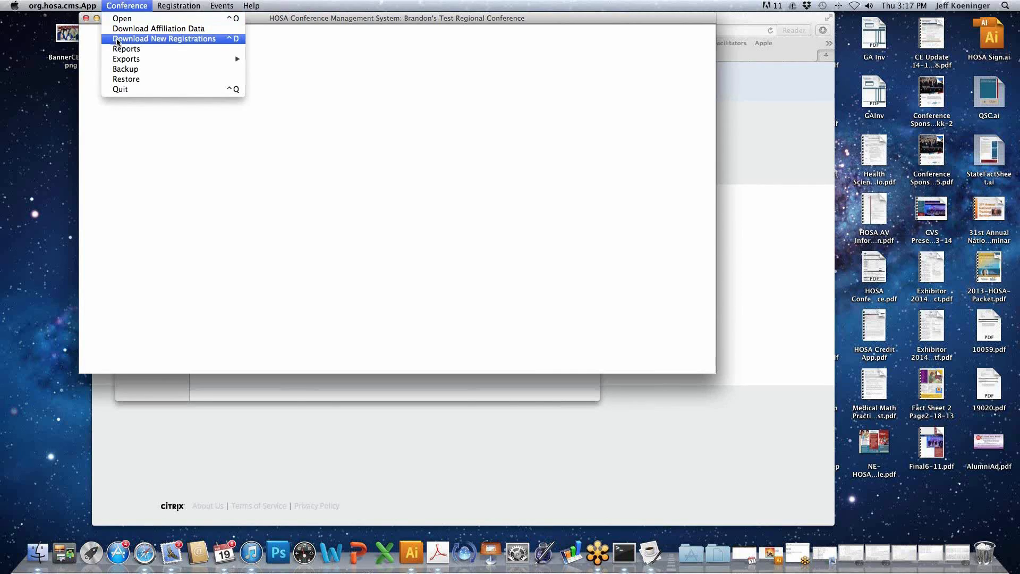
mouse_move(132, 61)
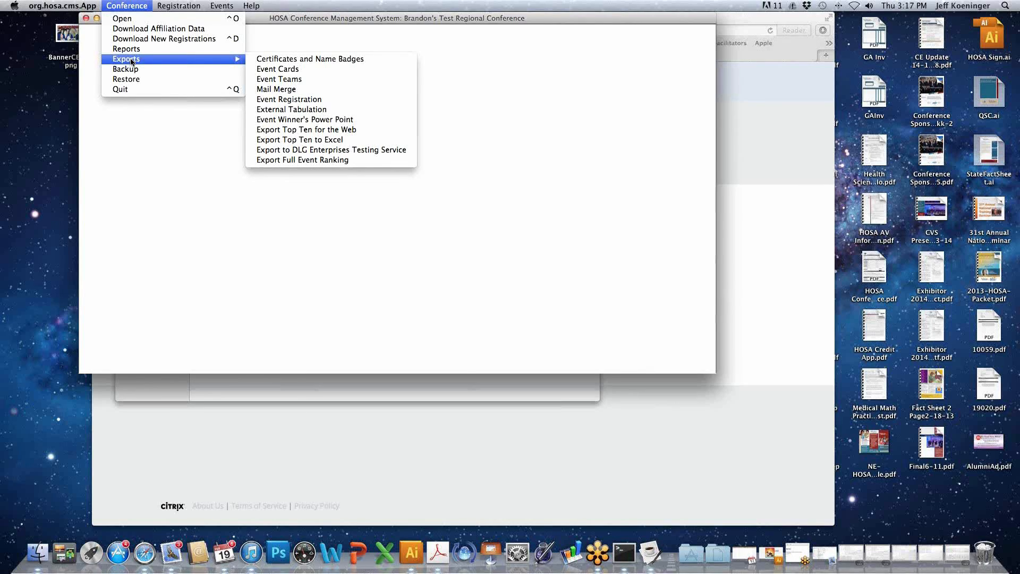
left_click(282, 60)
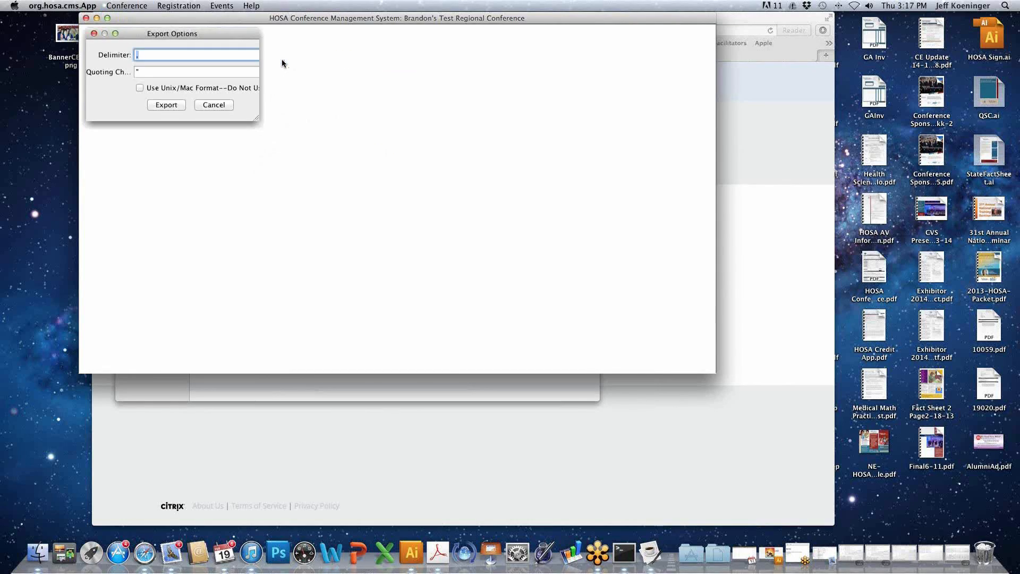
left_click(158, 70)
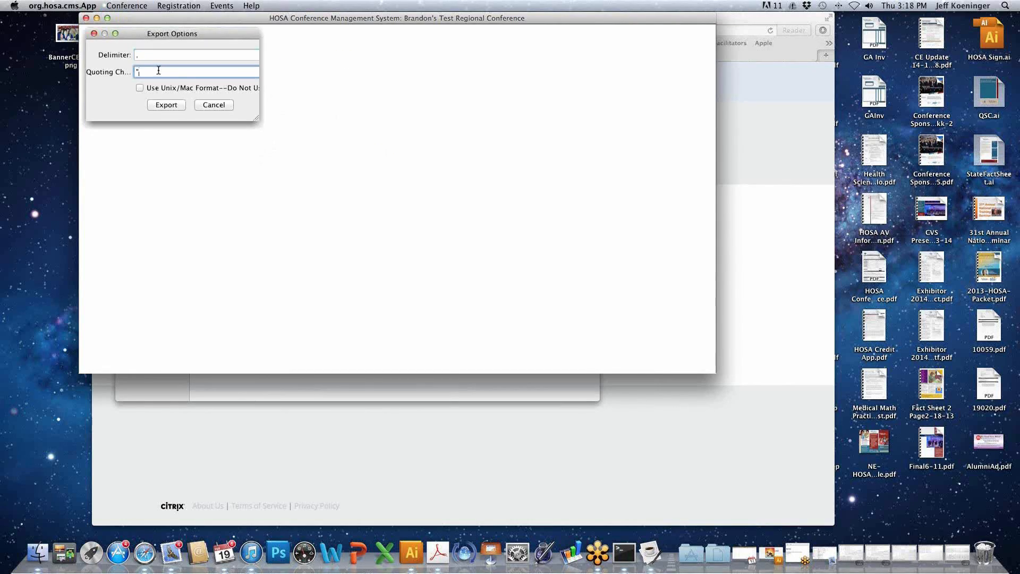
key("BackSpace")
- Run the export and save it as ConfBadge.csv in the Downloads folder
left_click(167, 105)
left_click(474, 214)
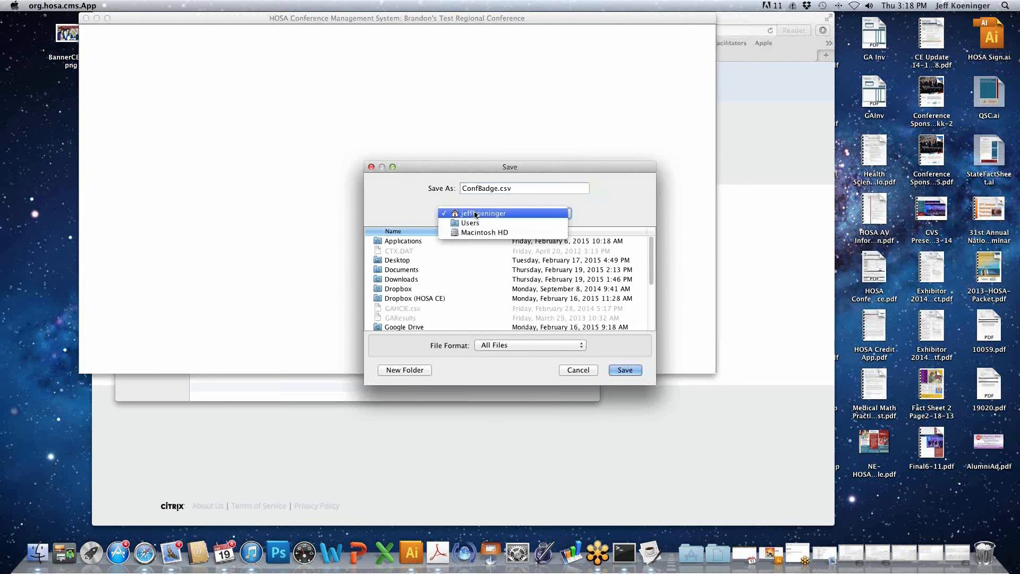
left_click(448, 278)
double_click(413, 280)
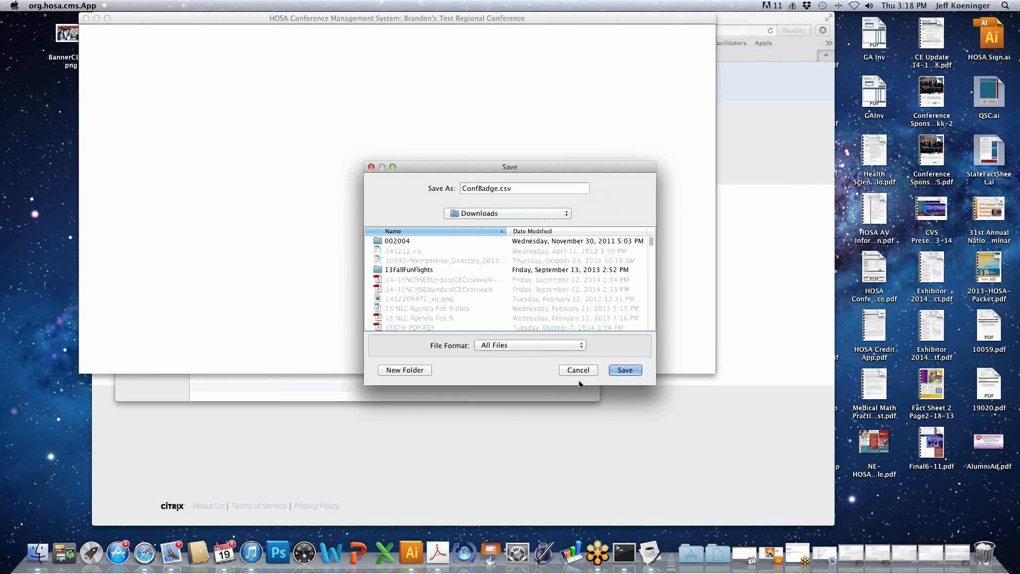
left_click(625, 369)
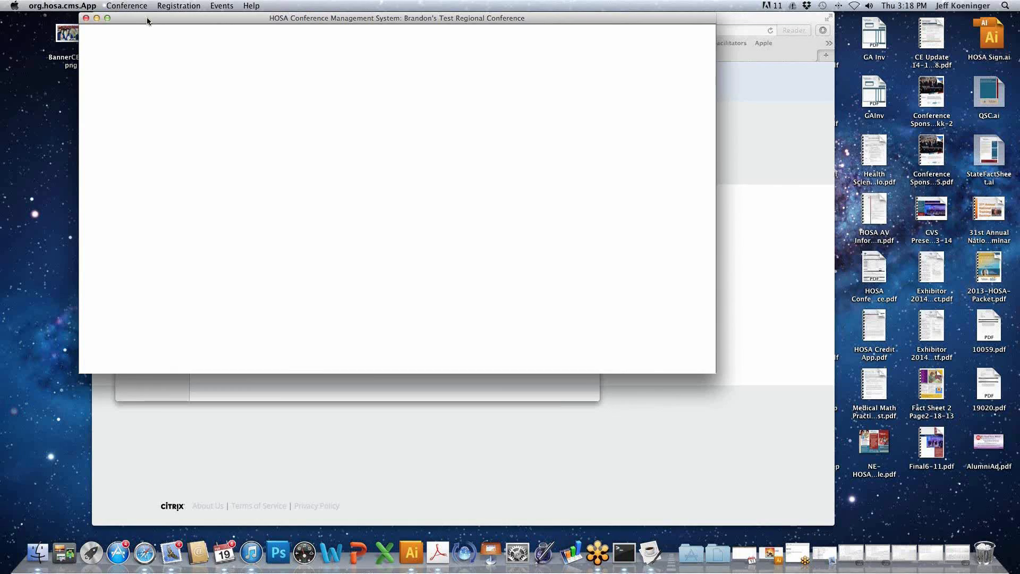
- Switch to Microsoft Excel and browse to the Downloads folder for a file to open, with the newest files listed first
left_click(383, 558)
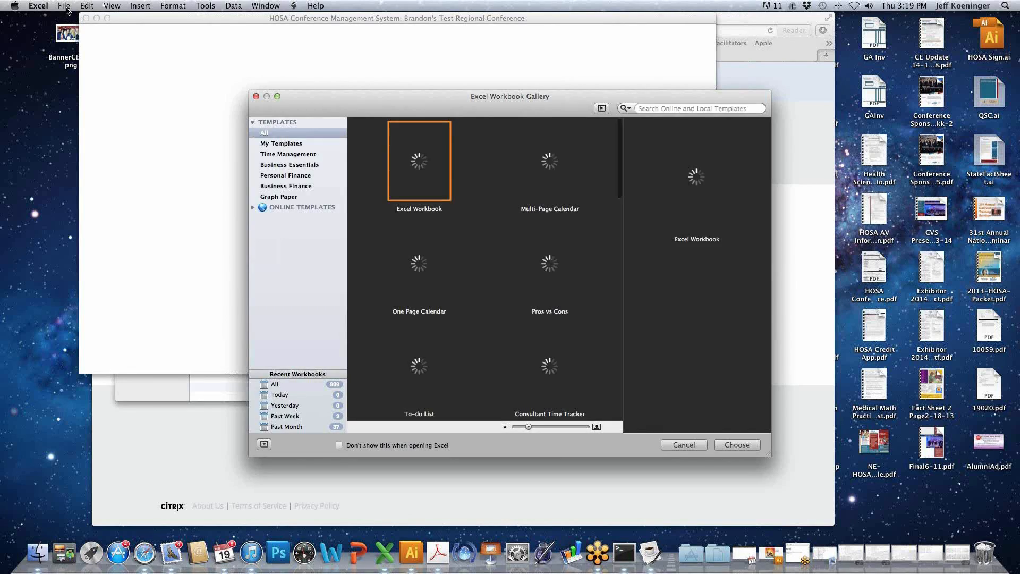
left_click(64, 6)
left_click(64, 6)
left_click(65, 6)
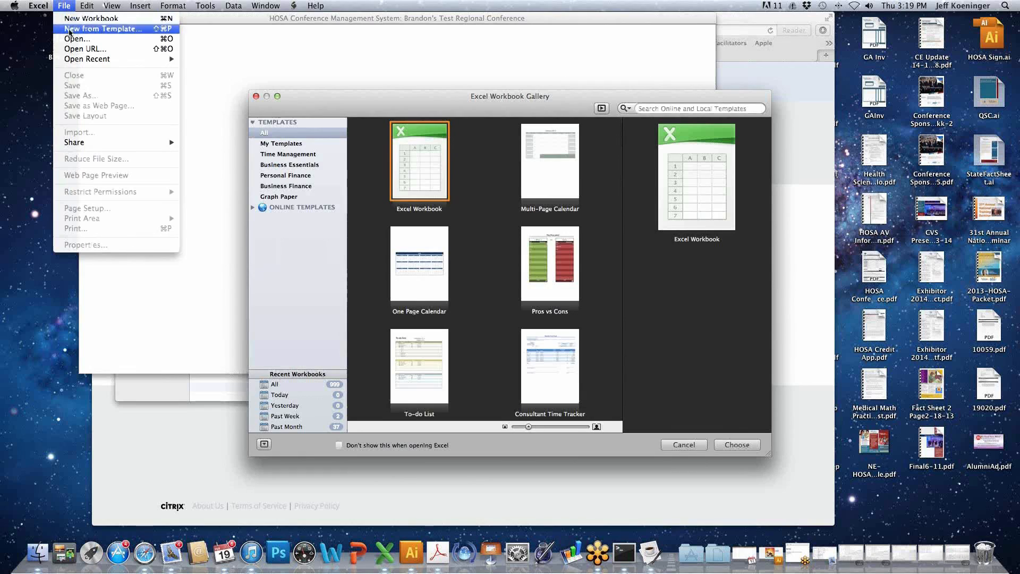
left_click(69, 39)
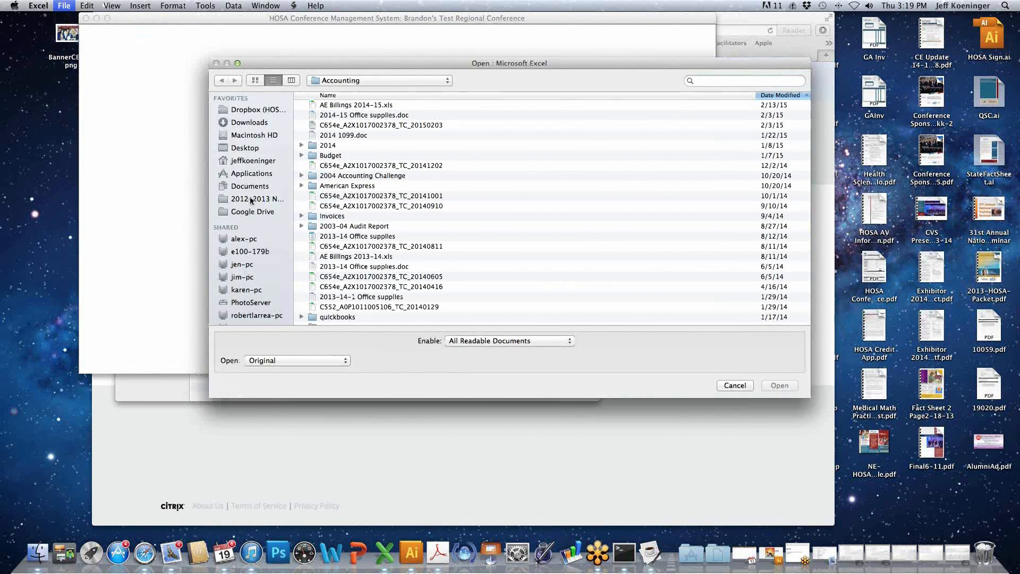
left_click(249, 124)
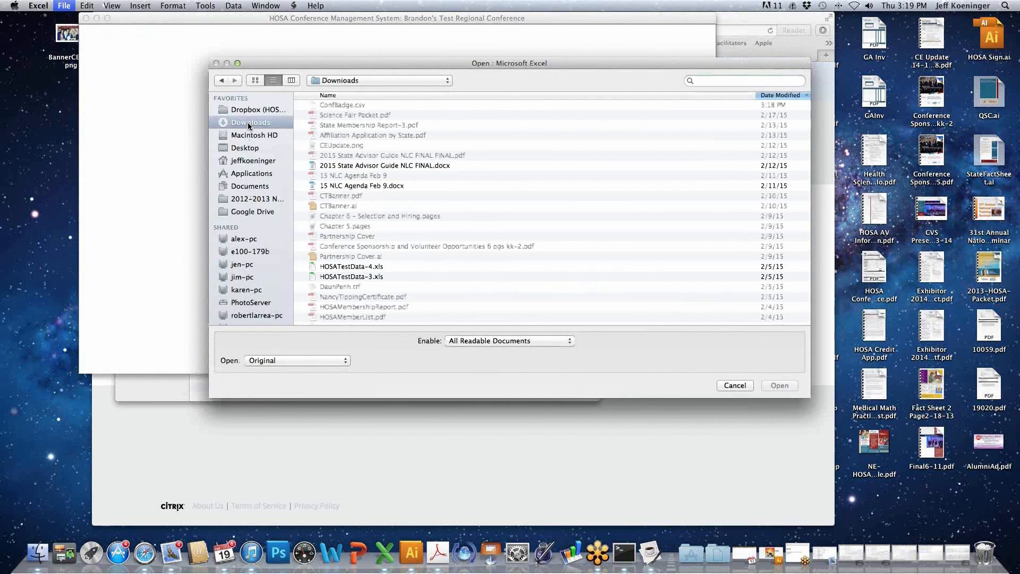
left_click(789, 95)
left_click(788, 95)
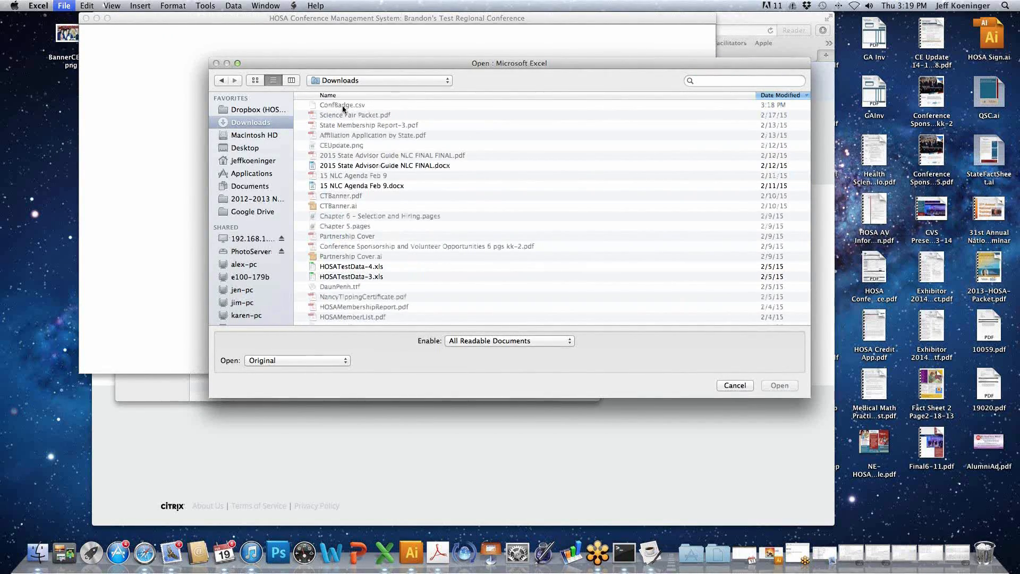
- Enable All Files for opening and open ConfBadge.csv
left_click(500, 342)
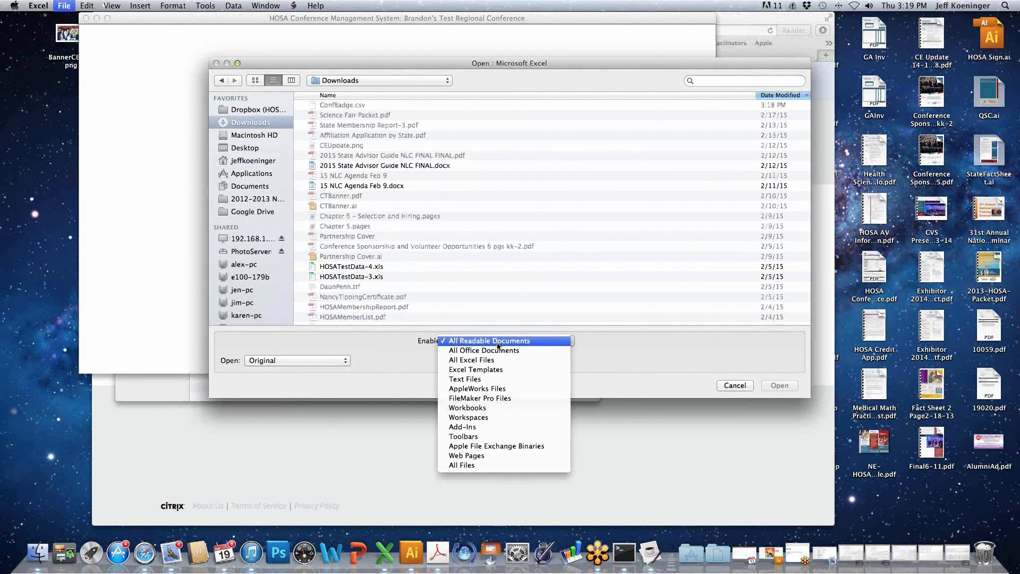
left_click(494, 464)
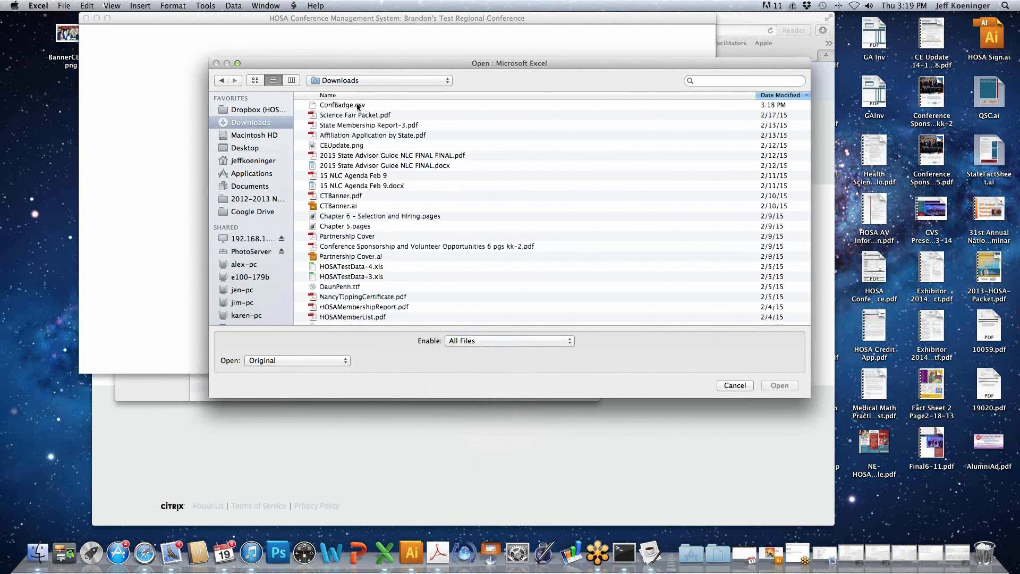
left_click(348, 105)
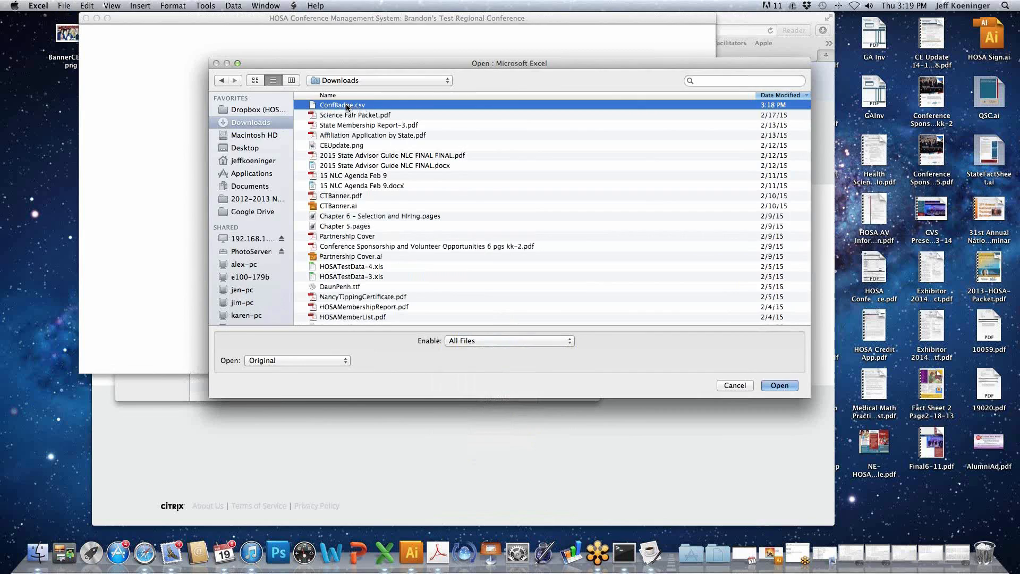
double_click(348, 107)
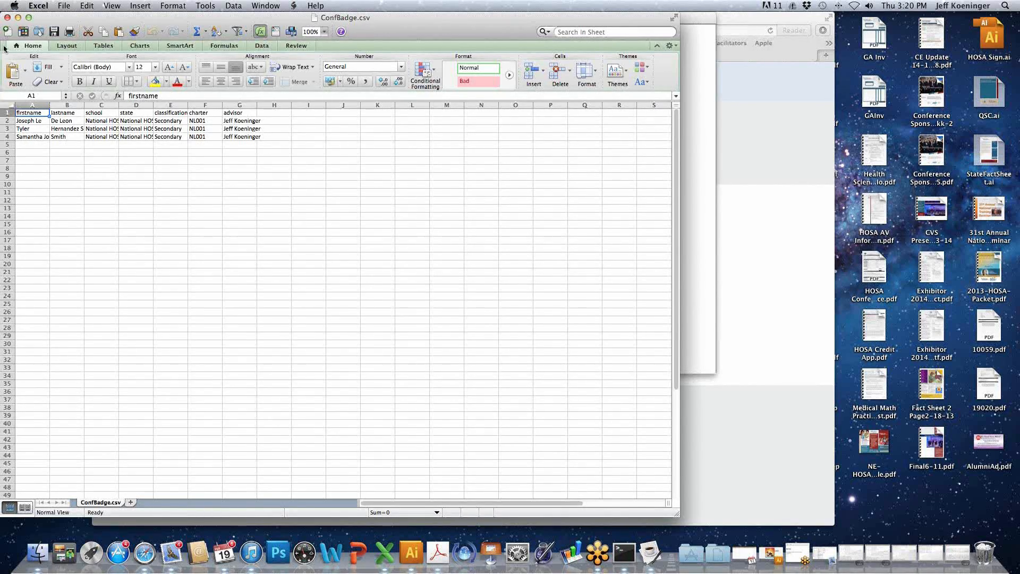
- Close the ConfBadge.csv workbook and switch back to the HOSA Conference Management System
left_click(7, 17)
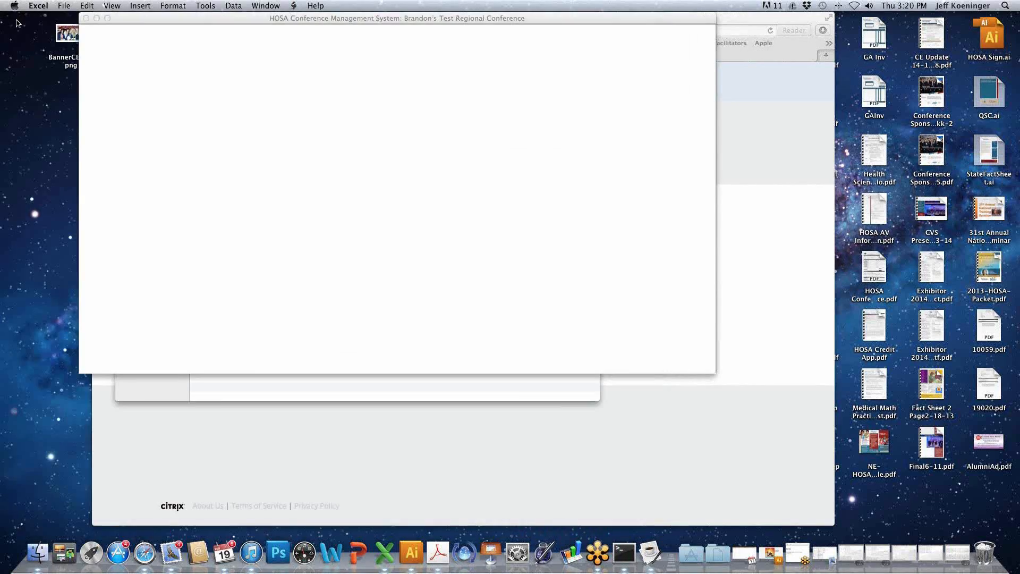
left_click(63, 5)
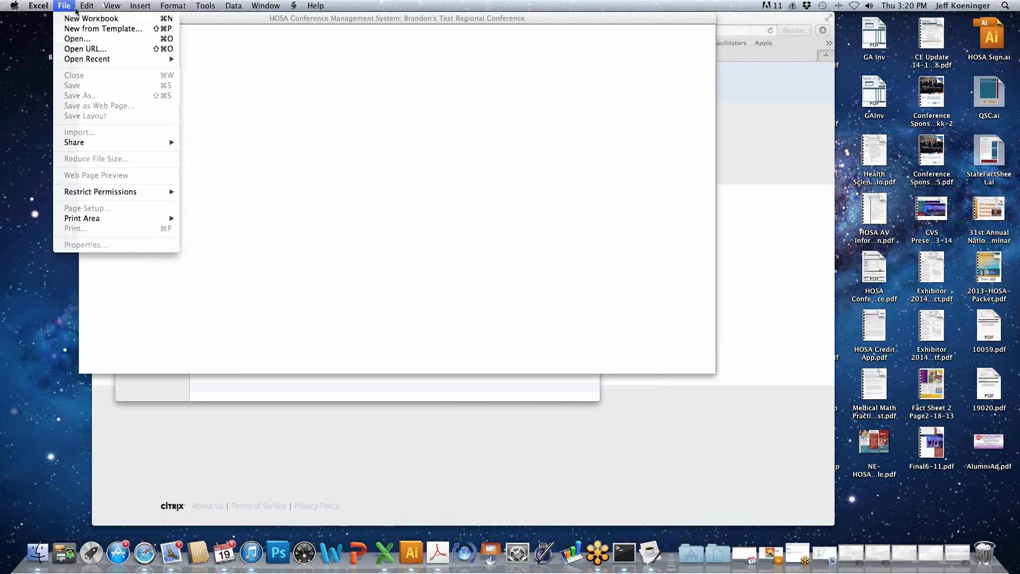
left_click(315, 98)
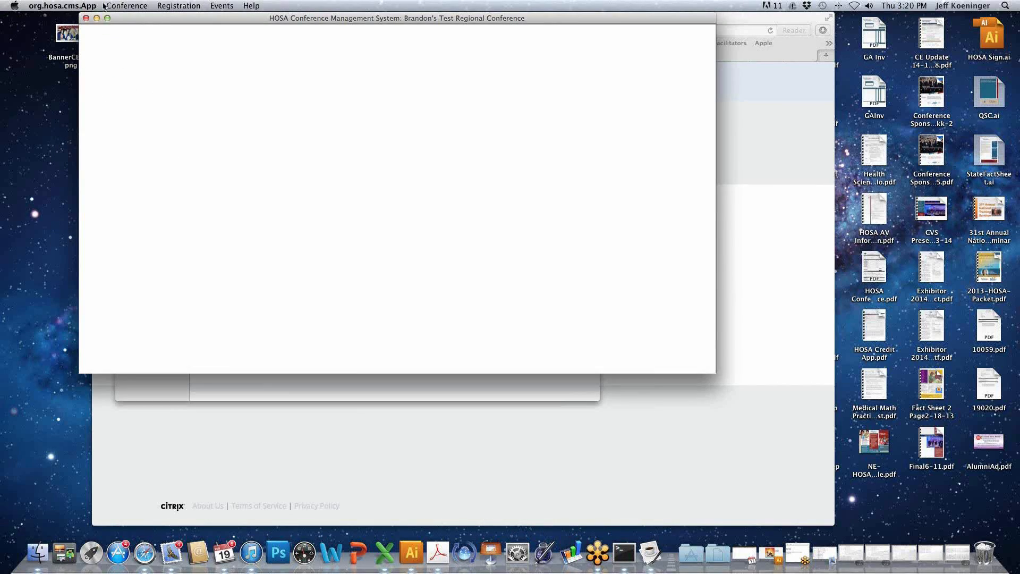
- Start an Event Cards export and choose Nursing Assisting Health Professions Events (13) Round #1 as the event round
left_click(128, 7)
mouse_move(153, 58)
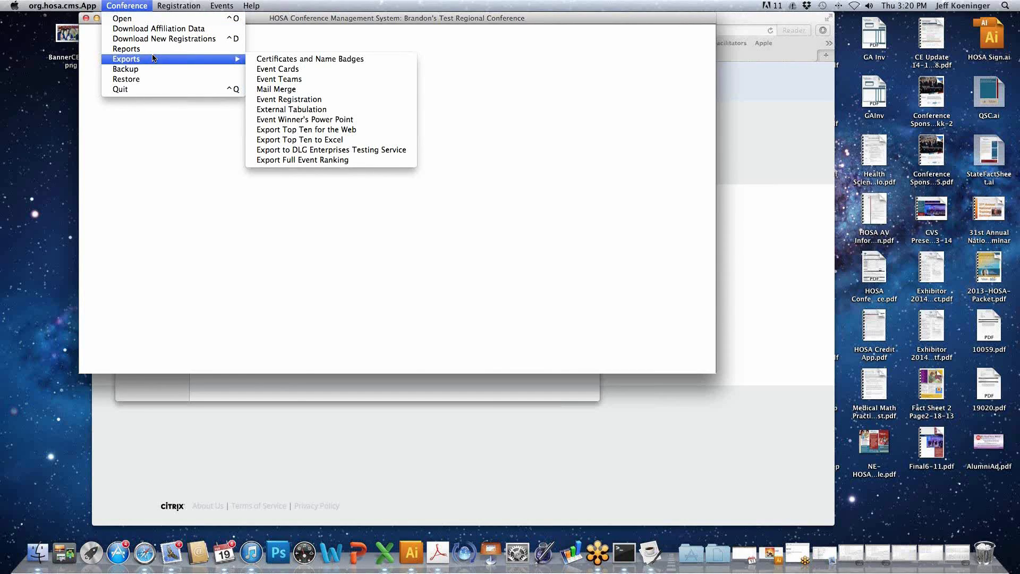
left_click(271, 69)
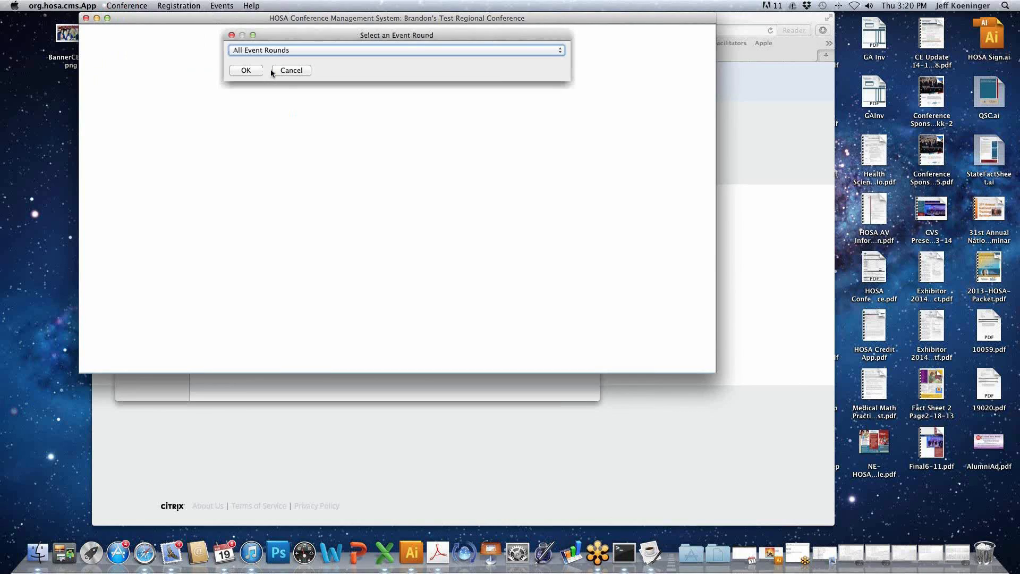
left_click(263, 48)
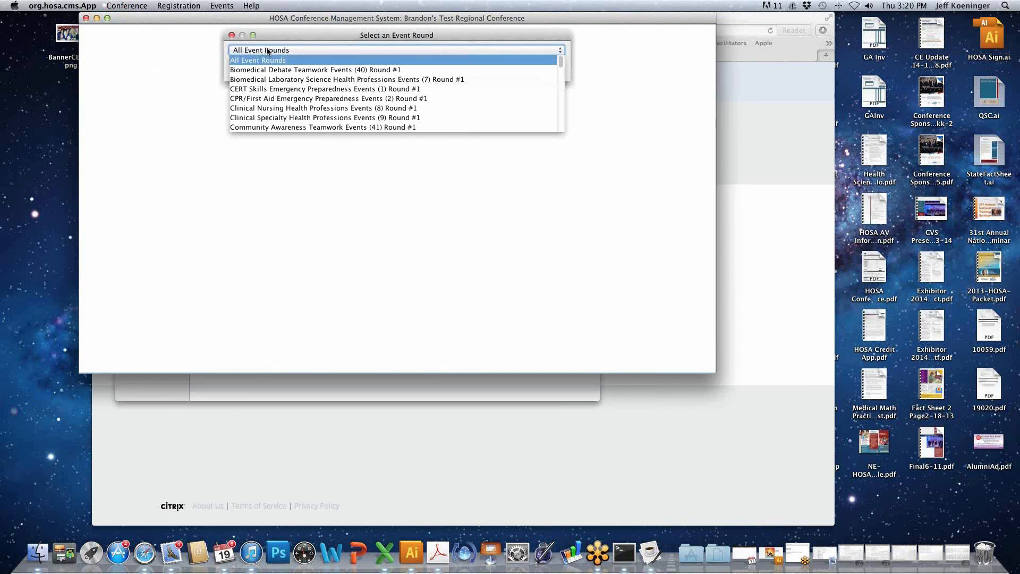
scroll(286, 101, "down", 7)
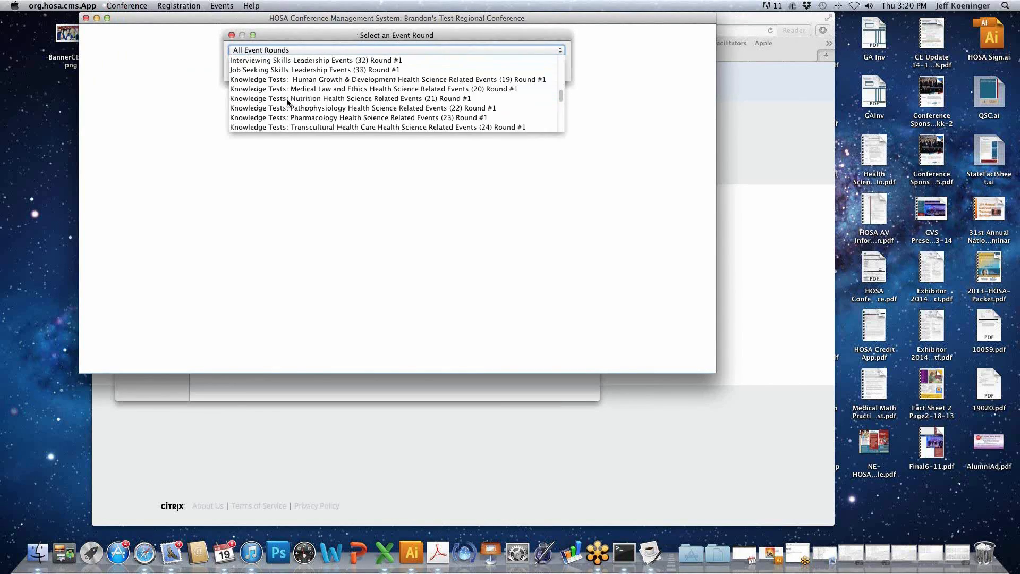
scroll(287, 101, "down", 6)
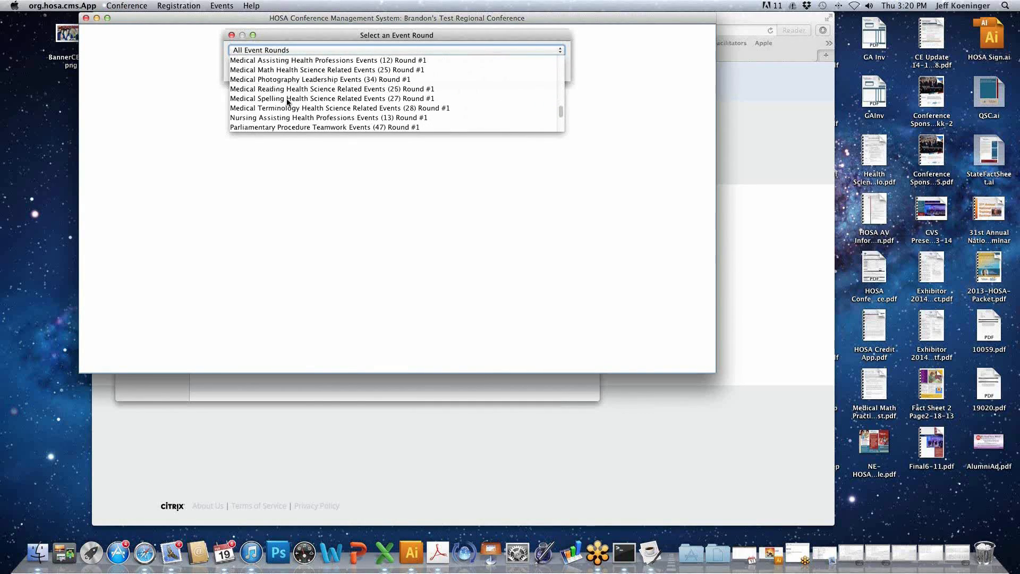
scroll(287, 98, "down", 3)
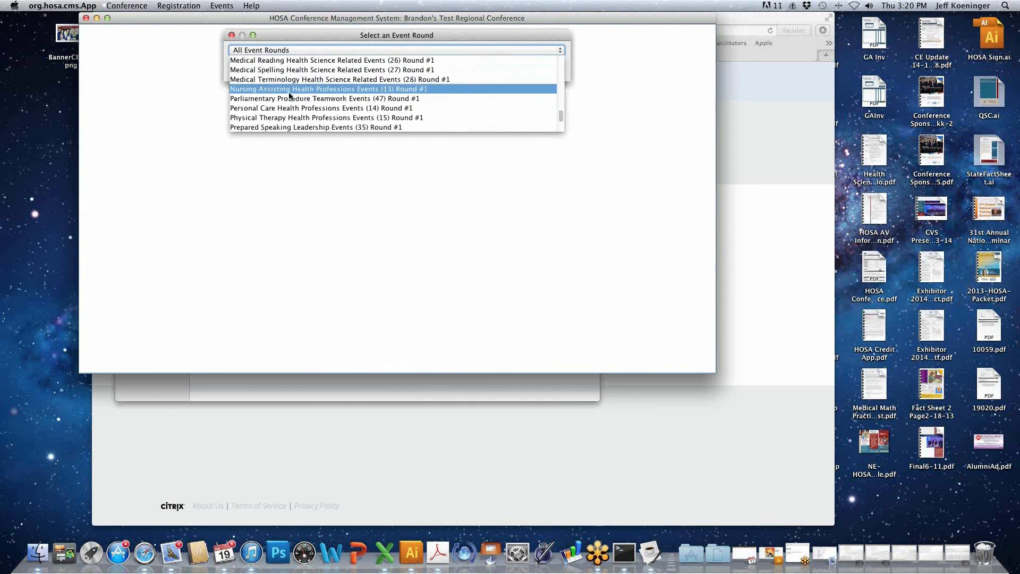
left_click(289, 90)
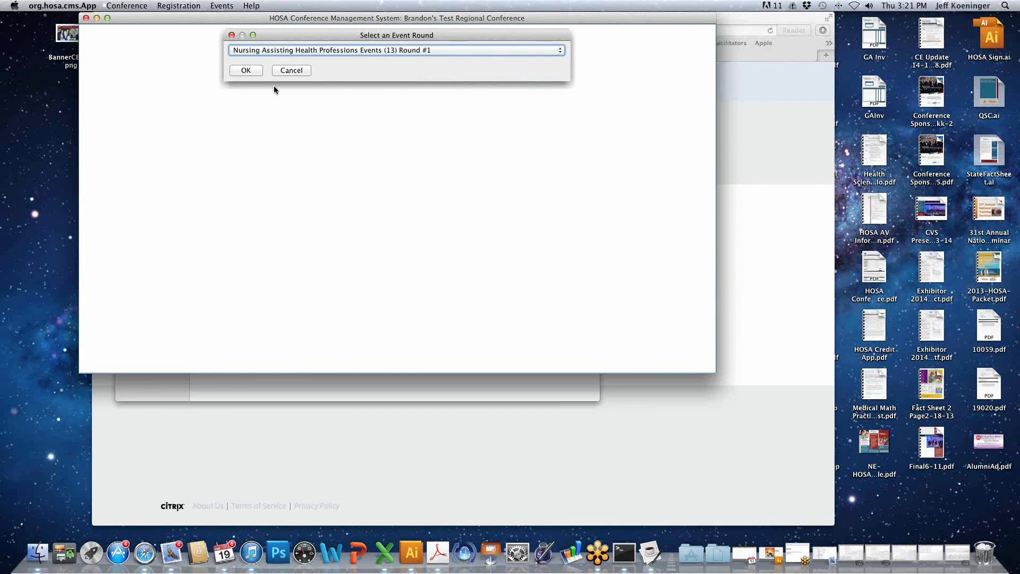
left_click(299, 50)
left_click(271, 110)
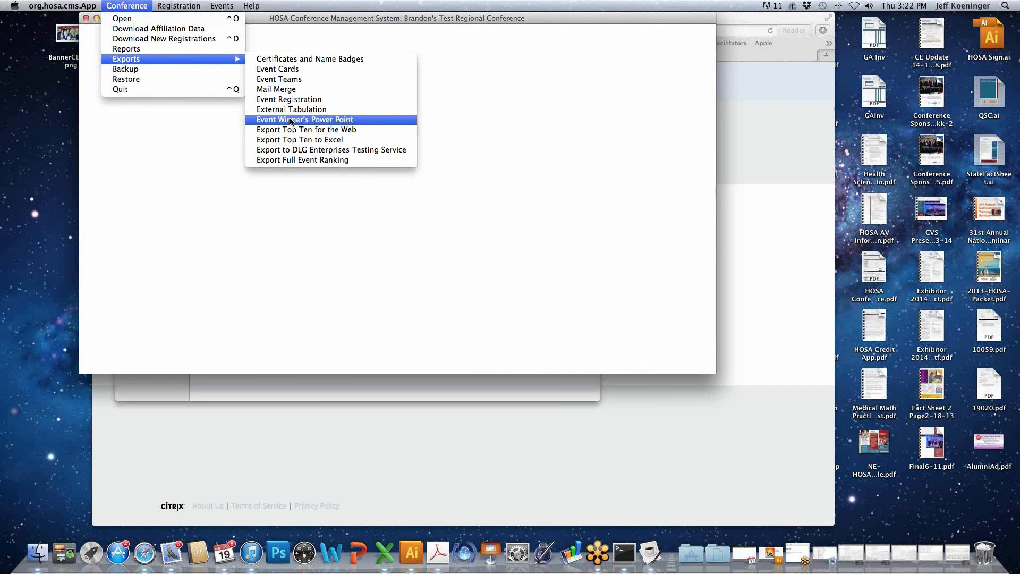
- Start the Event Winner's Power Point export and select the Nutrition, Life Support Skills, Medical Assisting, Medical Reading and Physical Therapy events
left_click(290, 121)
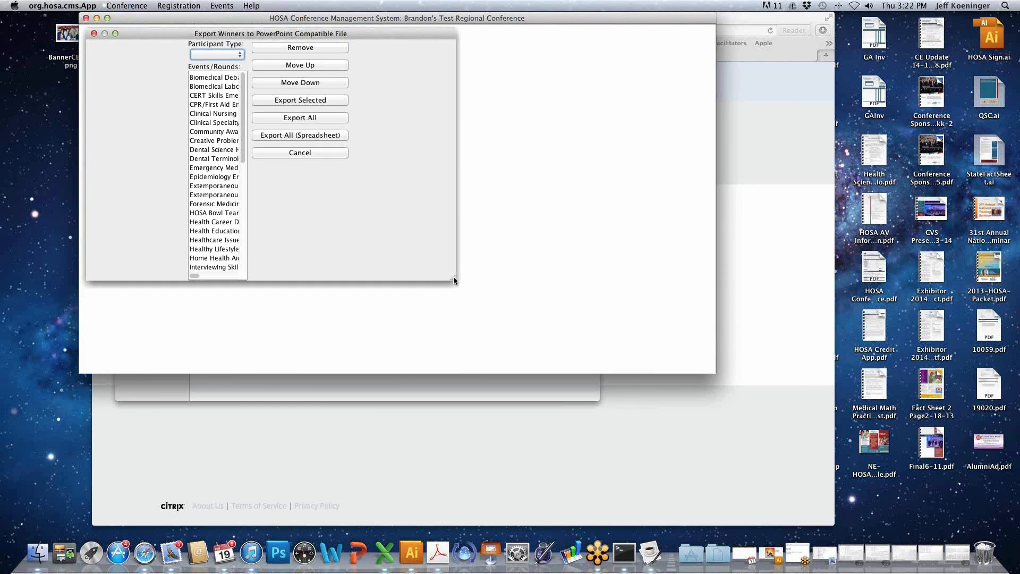
left_click_drag(454, 277, 646, 345)
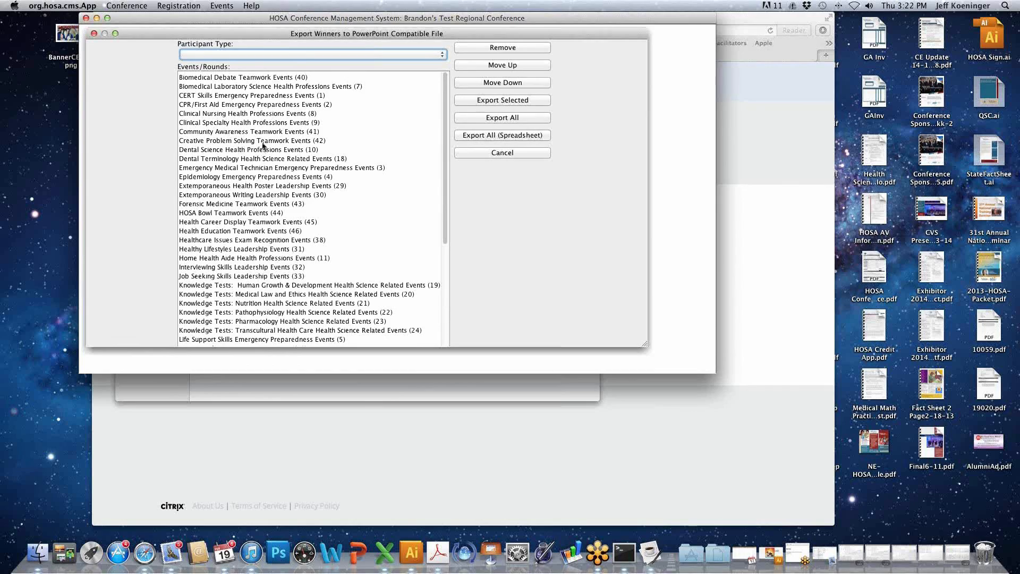
scroll(262, 145, "down", 6)
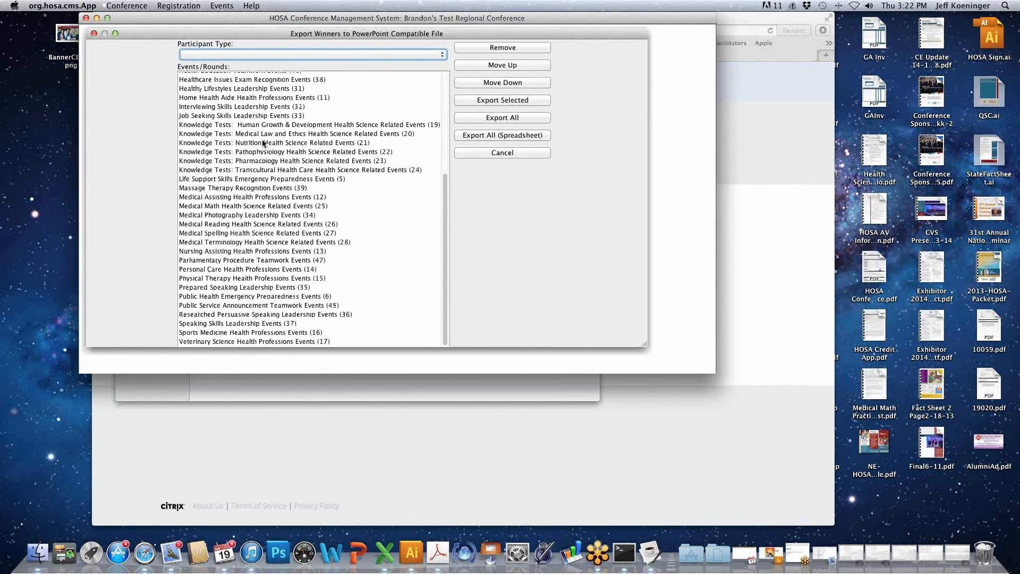
left_click(263, 142)
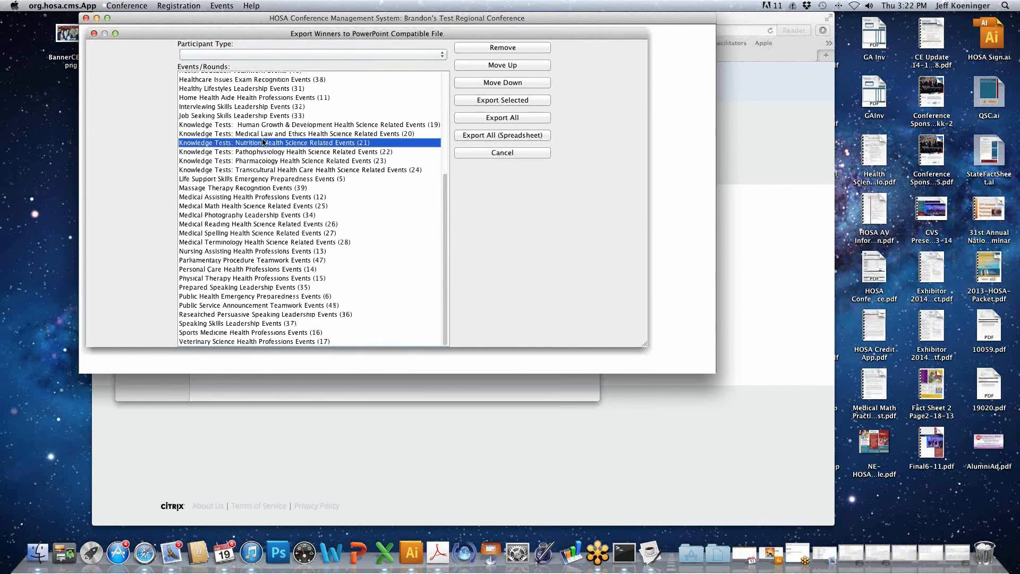
left_click(263, 181, "super")
left_click(260, 199, "super")
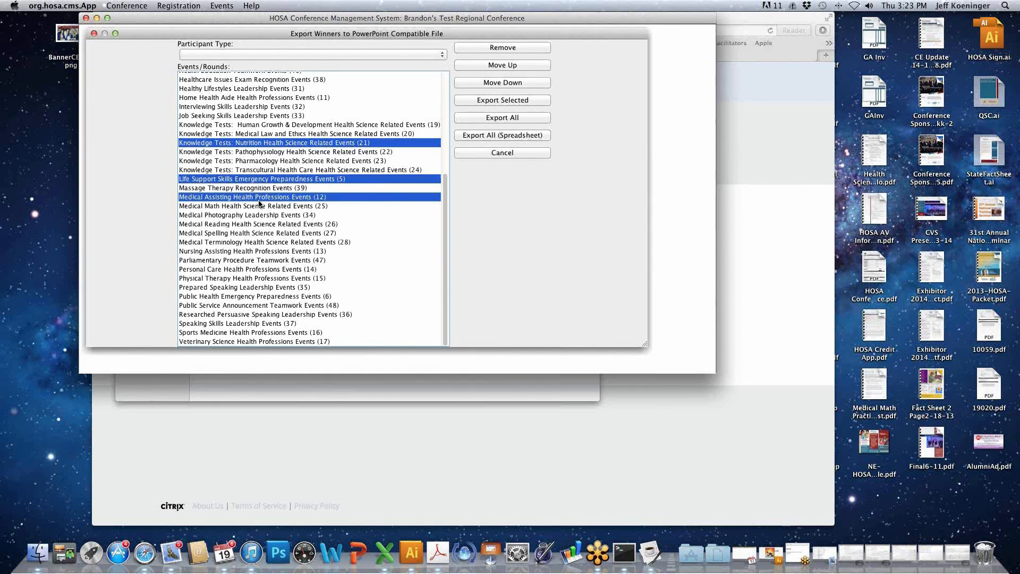
left_click(257, 278, "super")
left_click(260, 226, "super")
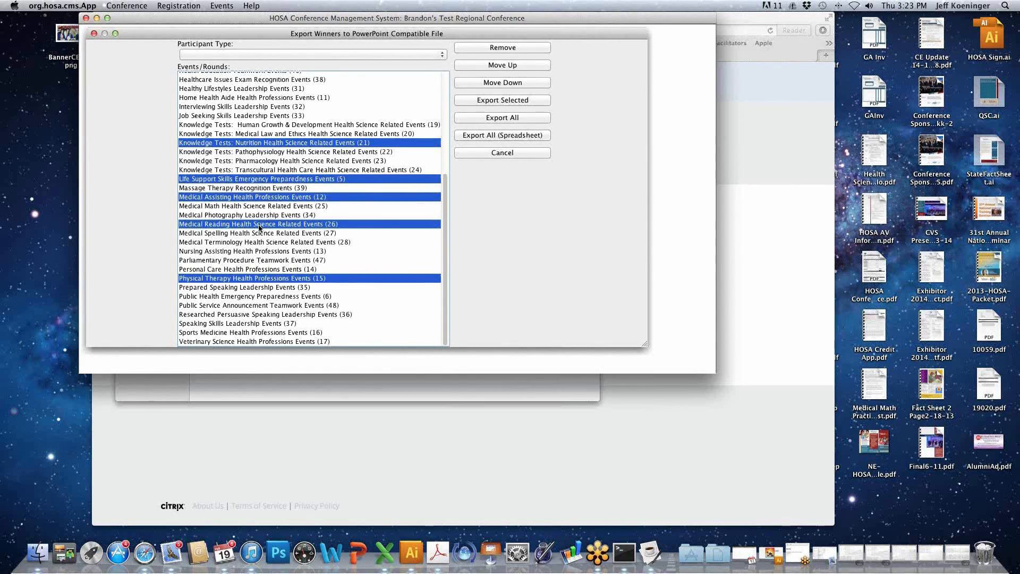
- Set total finalists and total medalists to 5 in the export options for the selected events, and close the winners export without exporting
left_click(519, 101)
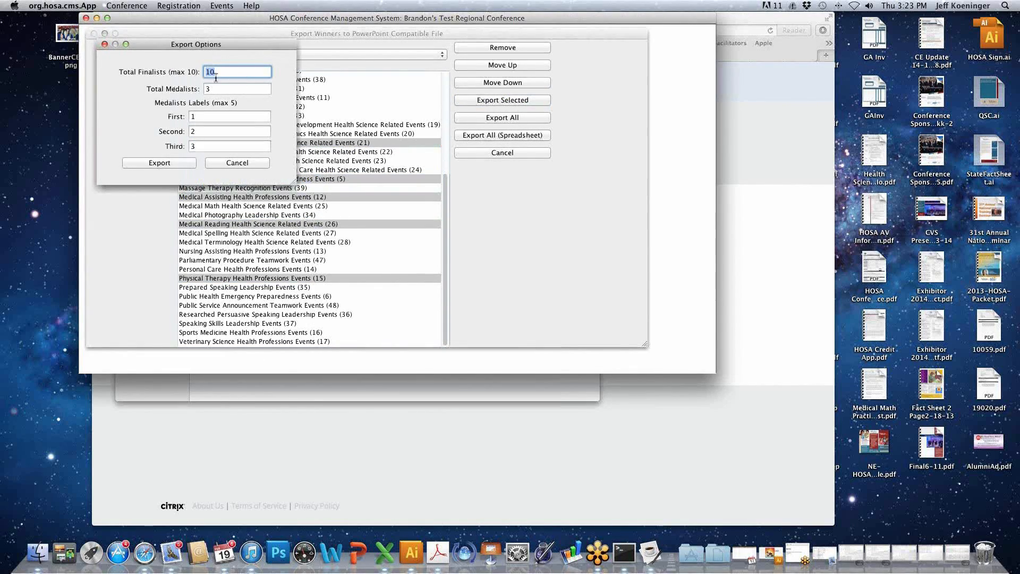
left_click_drag(256, 45, 576, 171)
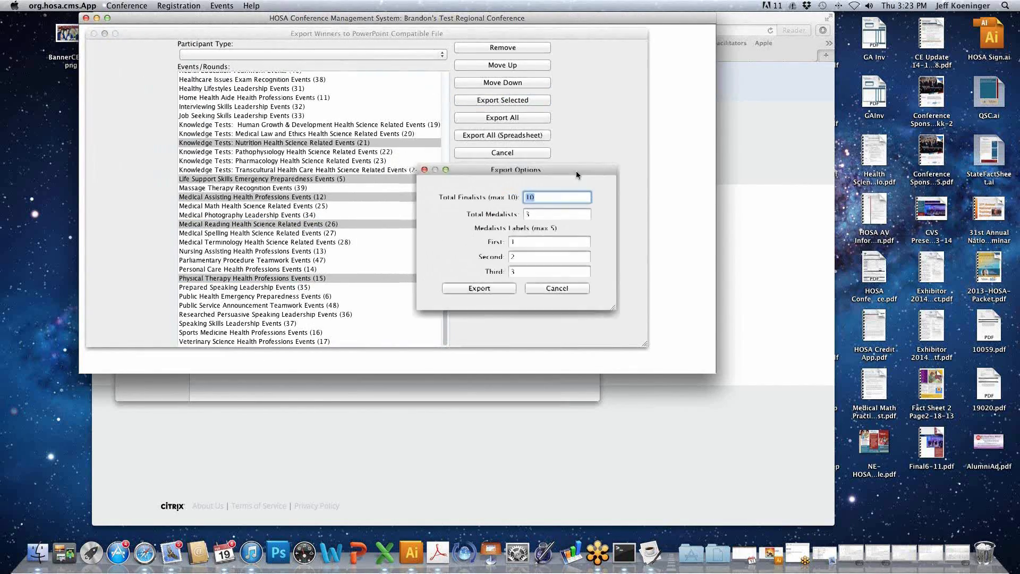
type("5")
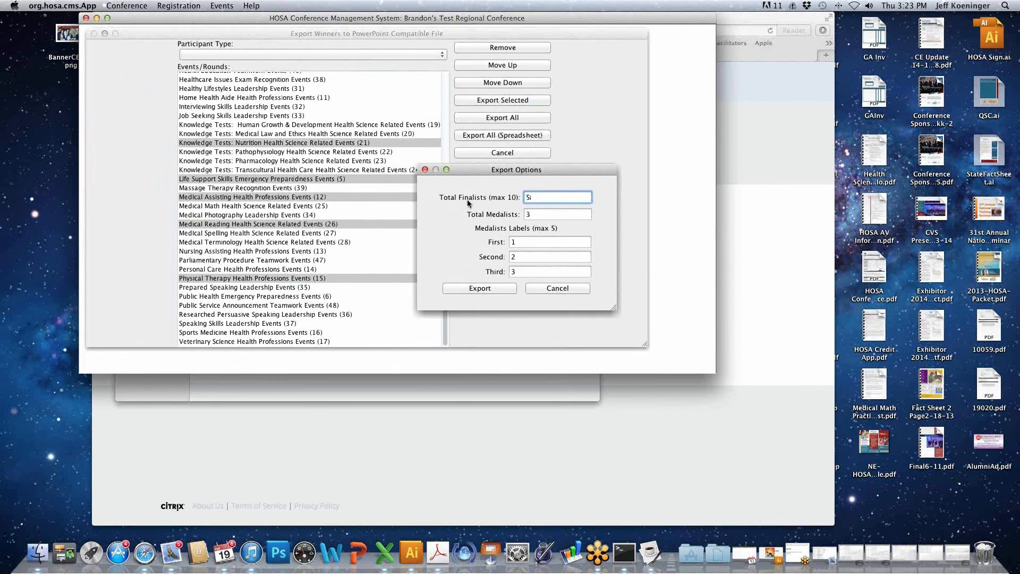
key("Tab")
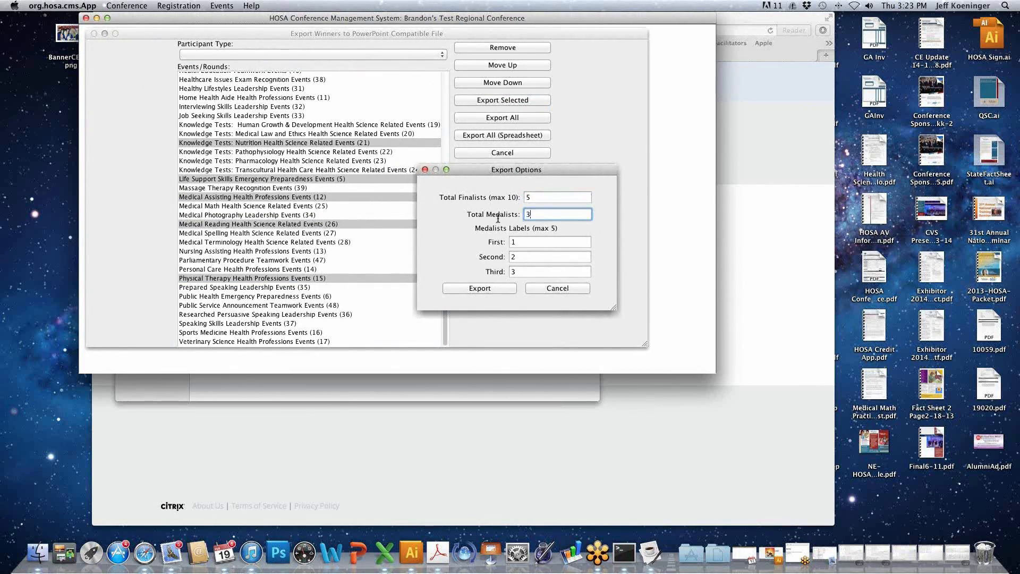
left_click_drag(498, 218, 496, 214)
type("5")
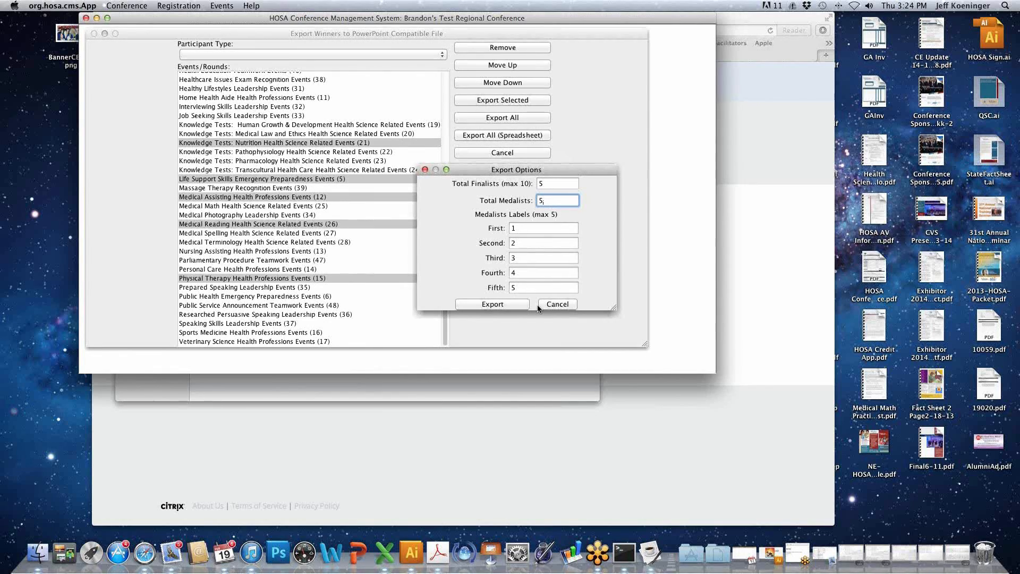
left_click(562, 302)
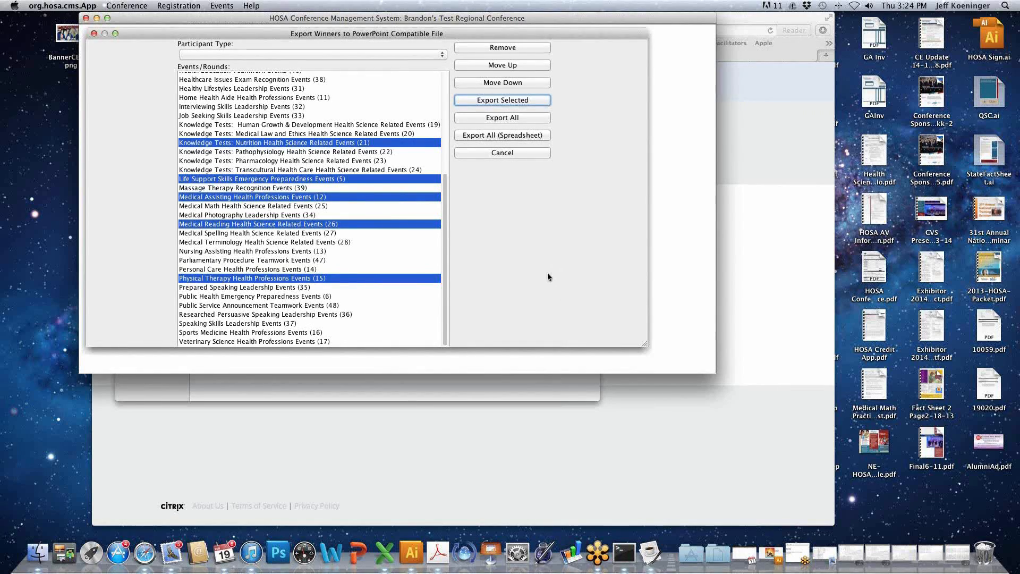
left_click(93, 34)
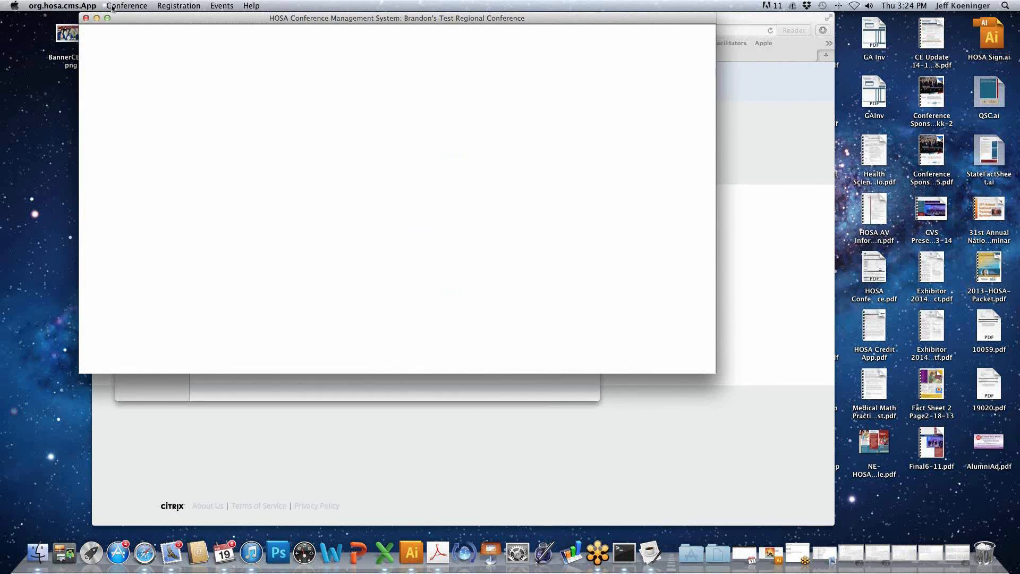
- View the participant registration data and open the registration with ID 3 for editing
left_click(124, 6)
mouse_move(146, 62)
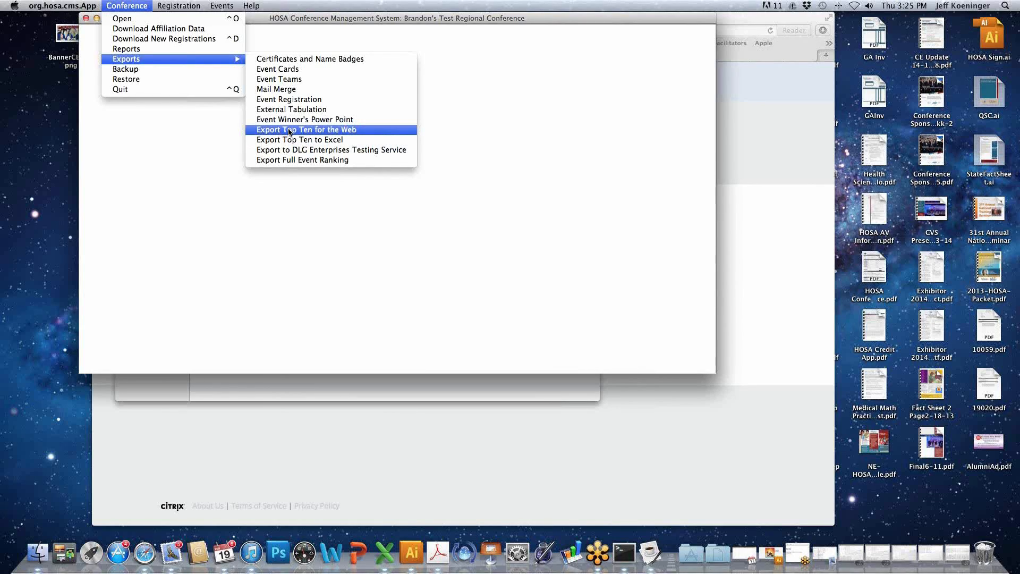
mouse_move(167, 6)
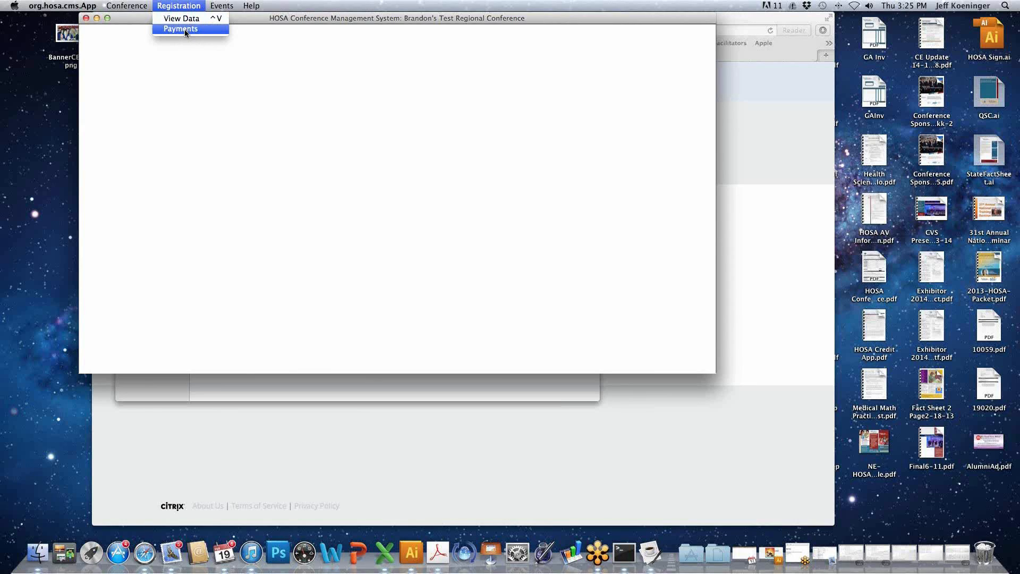
left_click(194, 21)
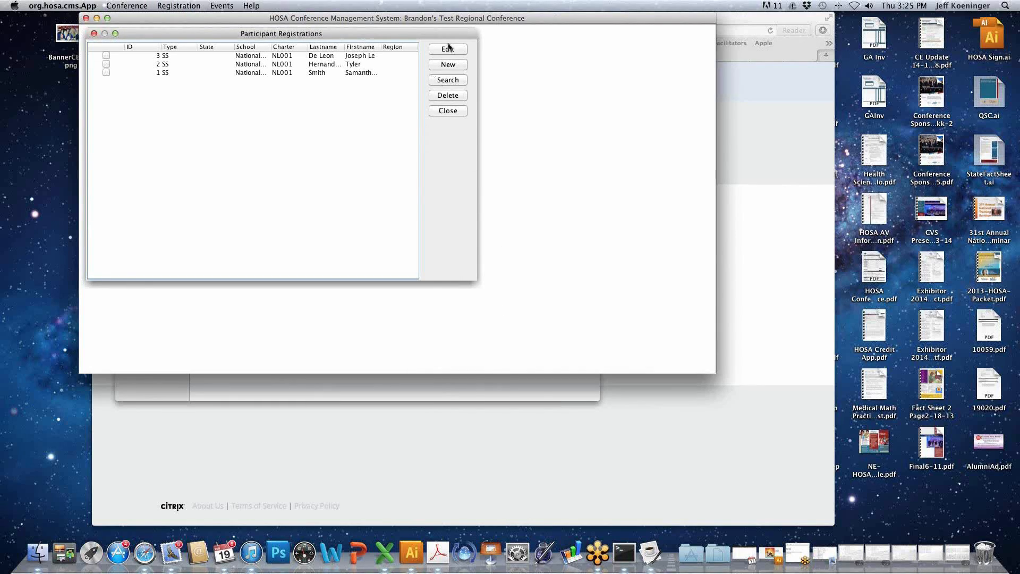
left_click(285, 56)
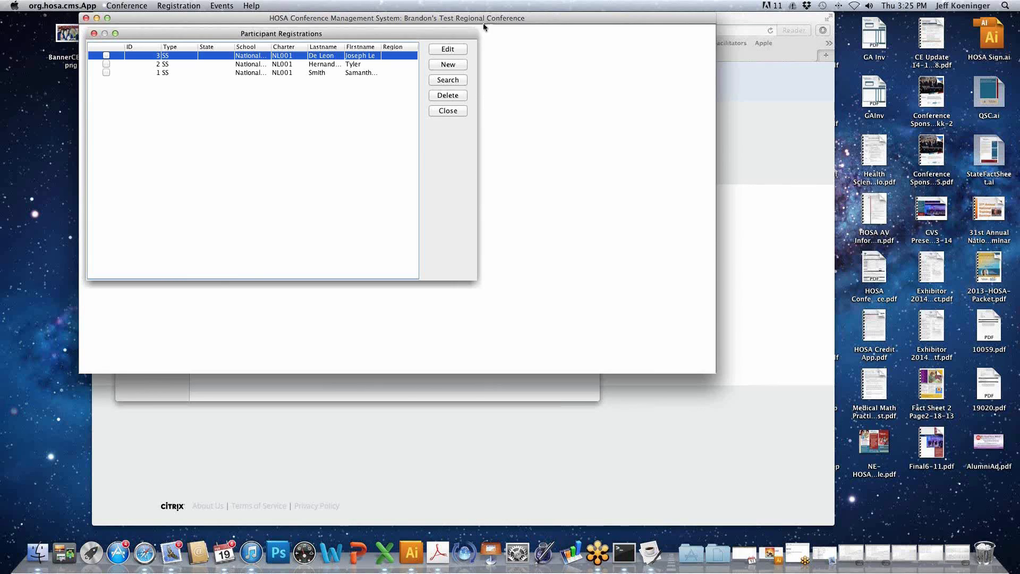
left_click(454, 50)
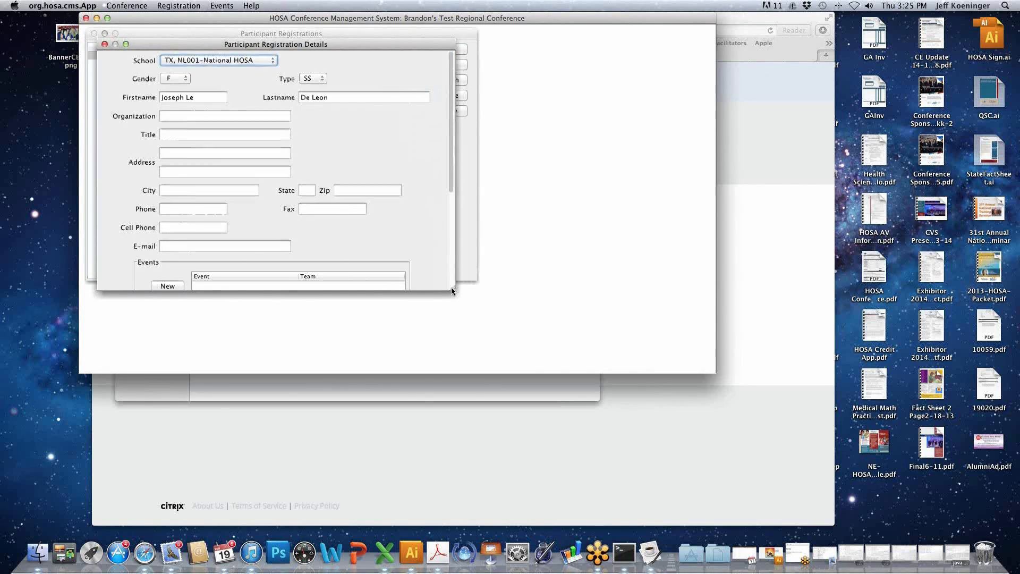
- Review the participant's registration details and replace the first name with its short form, keeping the type SS
scroll(451, 287, "down", 5)
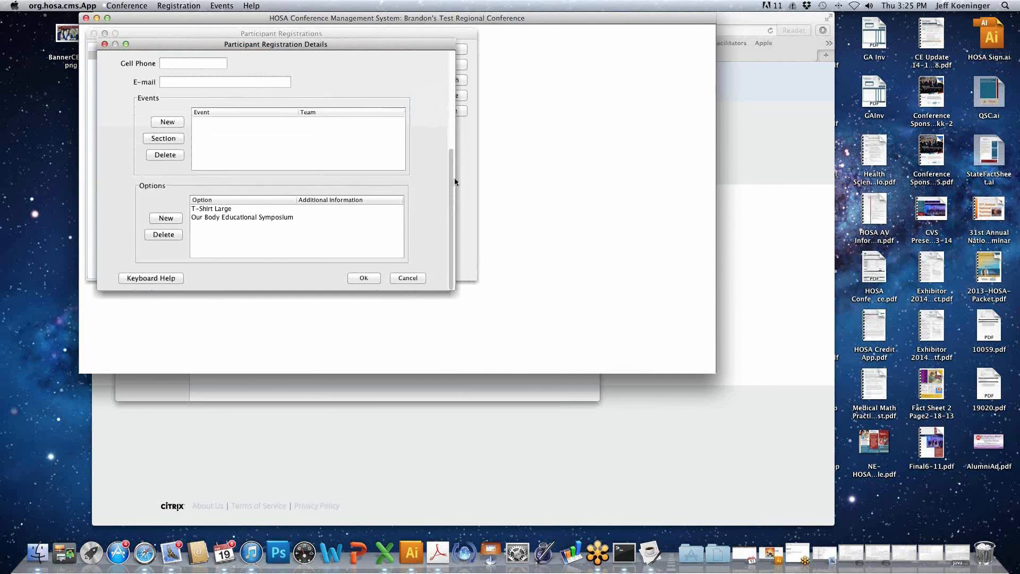
left_click_drag(452, 179, 454, 68)
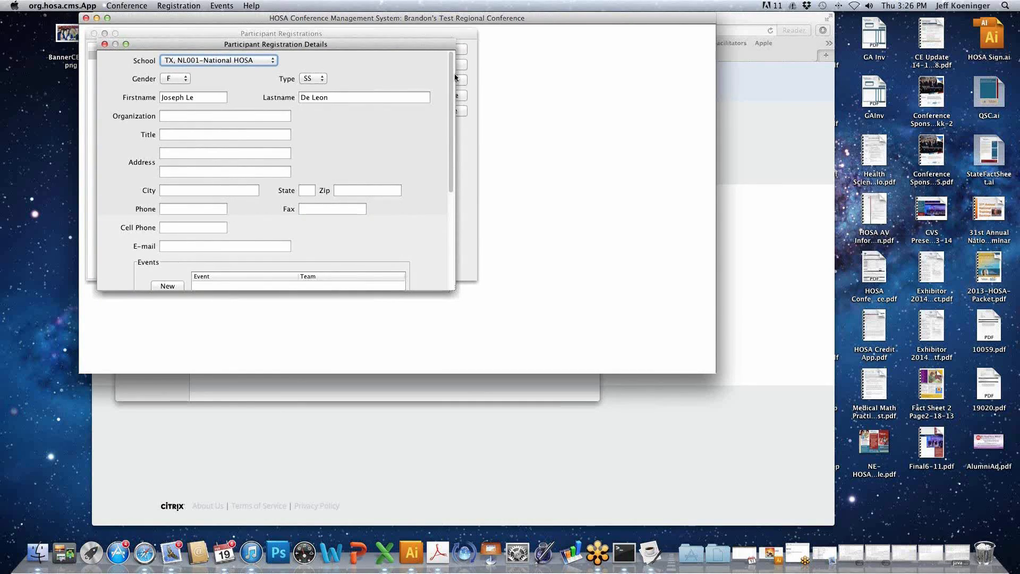
scroll(453, 80, "down", 3)
scroll(451, 93, "up", 3)
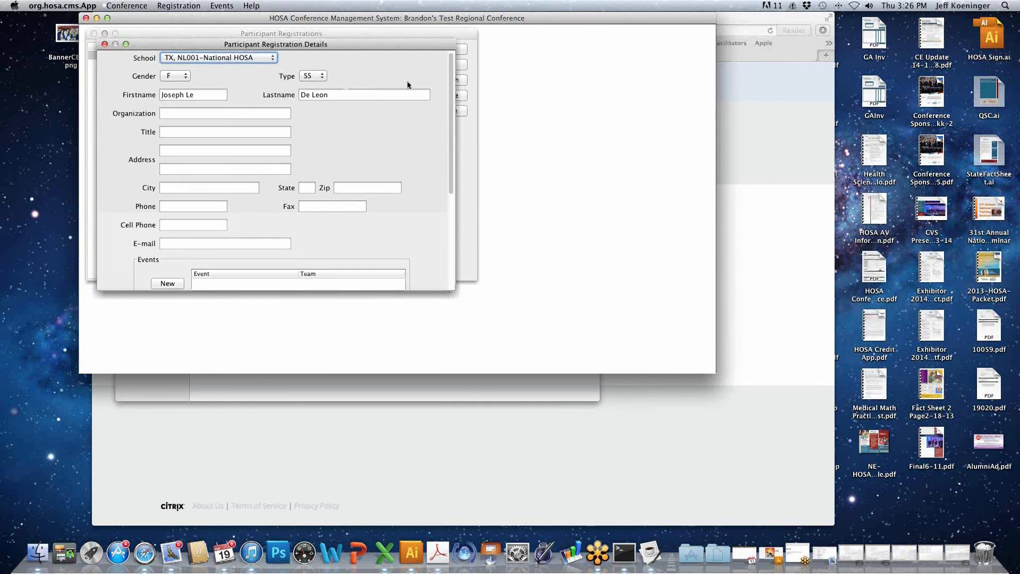
left_click(183, 94)
left_click_drag(195, 94, 161, 95)
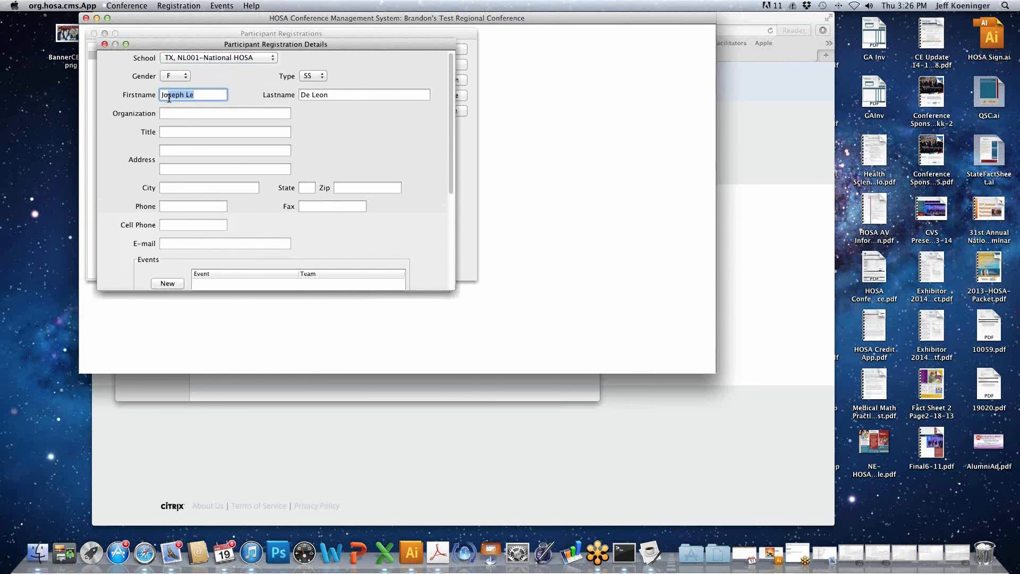
type("Joe")
left_click(318, 79)
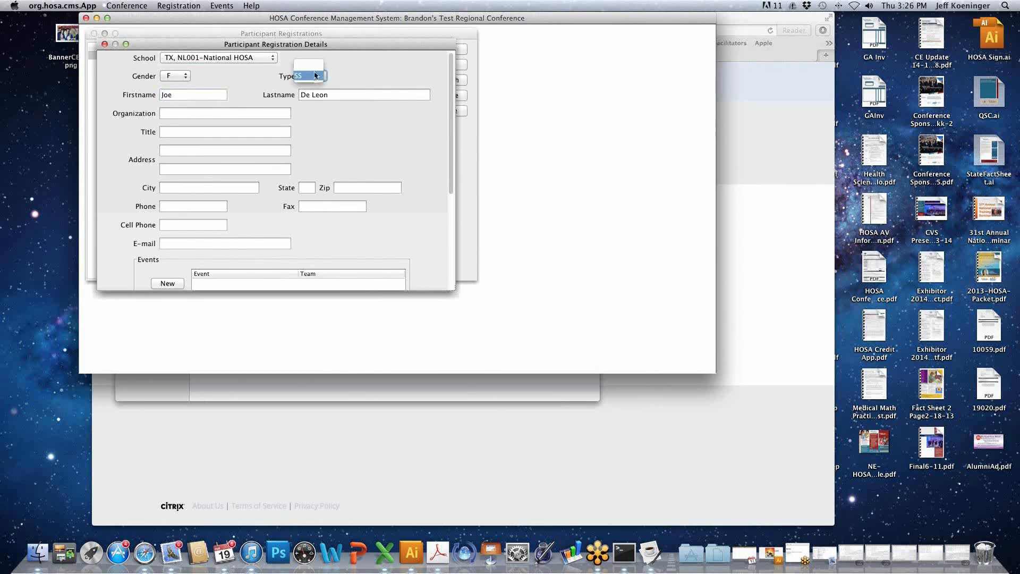
left_click(378, 84)
- Add Clinical Nursing Health Professions Events (8) to the participant's events without a team
scroll(355, 134, "down", 5)
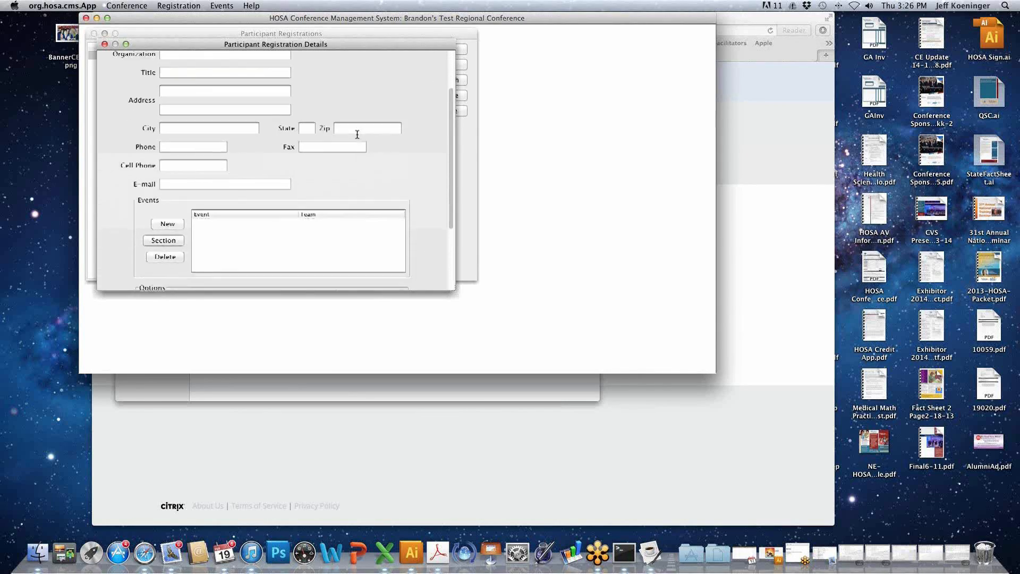
scroll(358, 135, "down", 5)
scroll(358, 139, "down", 1)
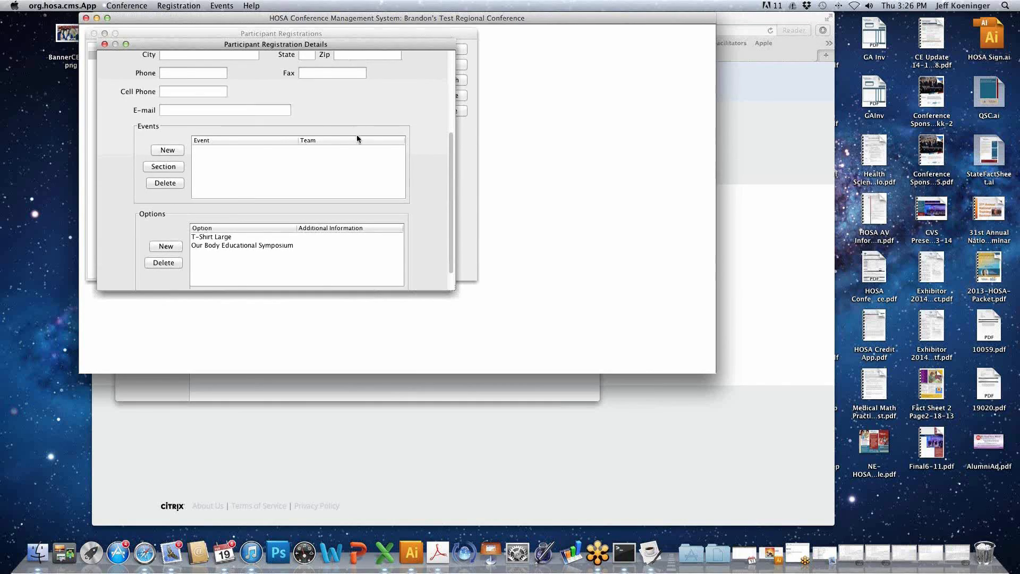
left_click(179, 151)
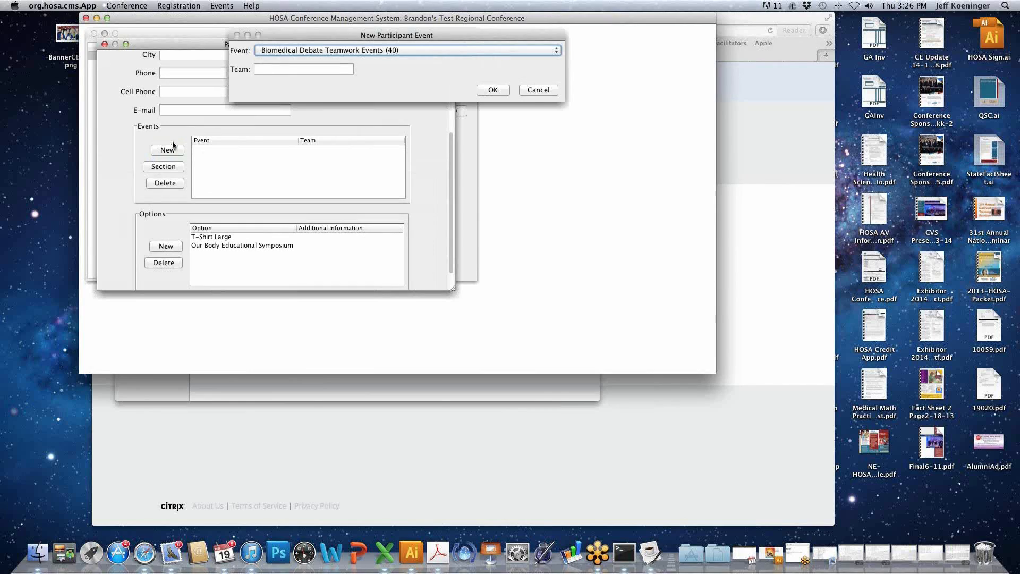
left_click(373, 50)
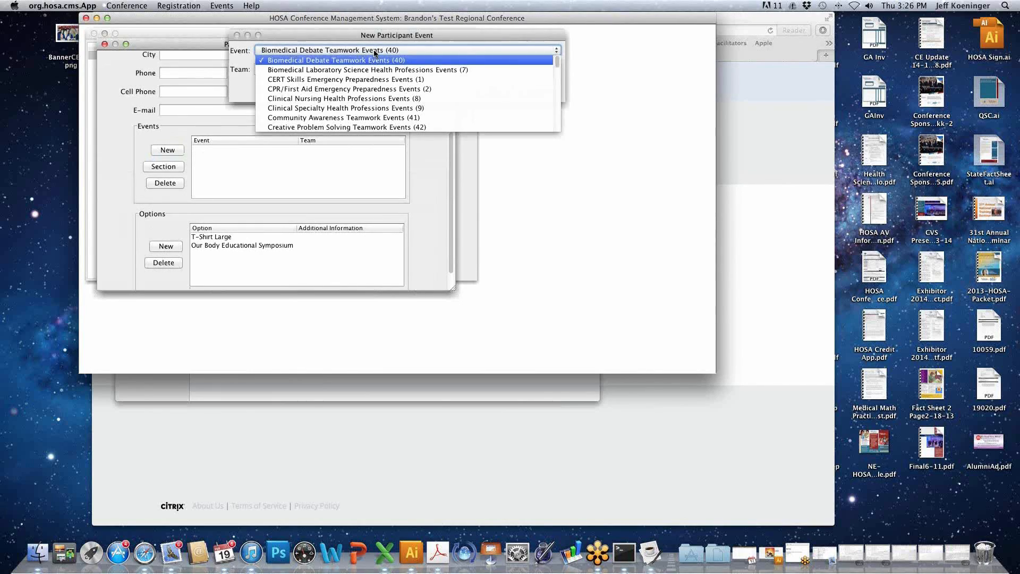
left_click(374, 100)
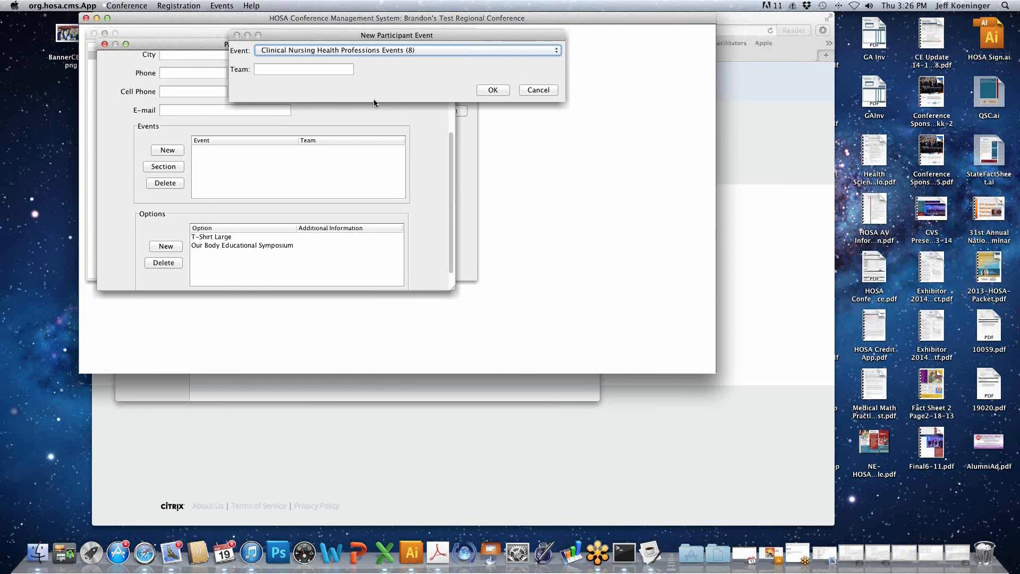
left_click(494, 91)
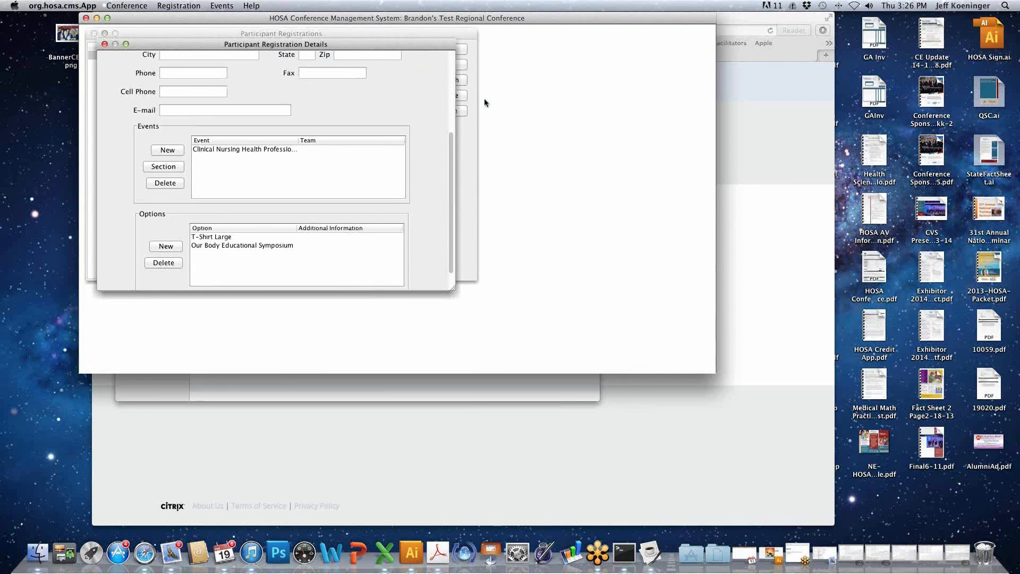
- View the sectioning round selection for the participant's Clinical Nursing event and cancel it without changes
left_click(226, 150)
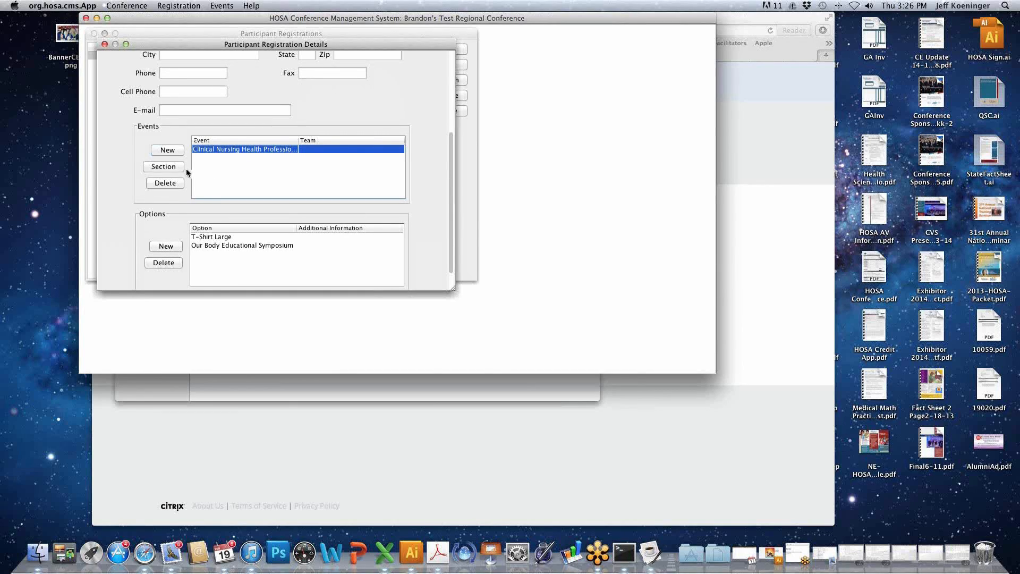
left_click(178, 167)
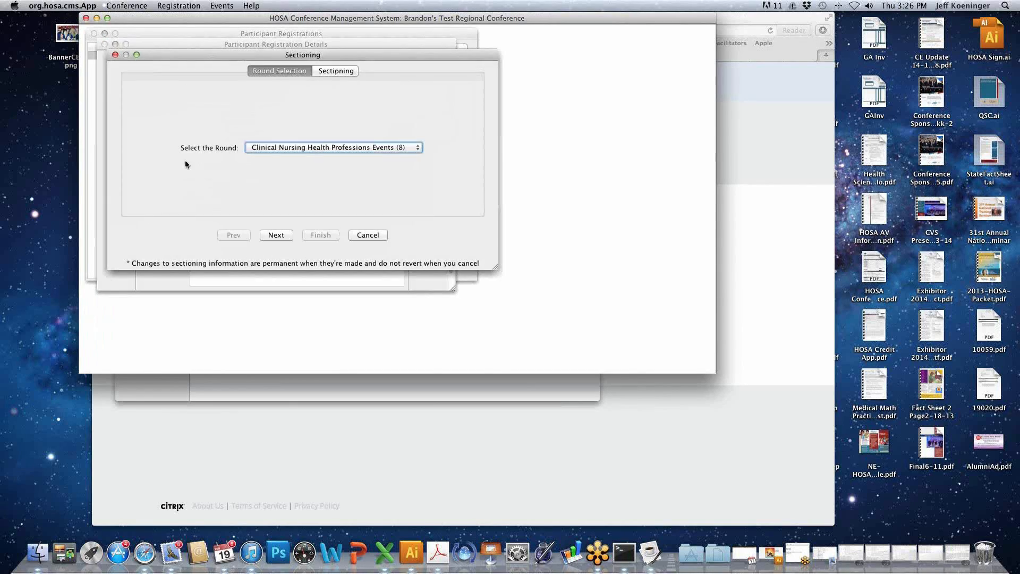
left_click(374, 236)
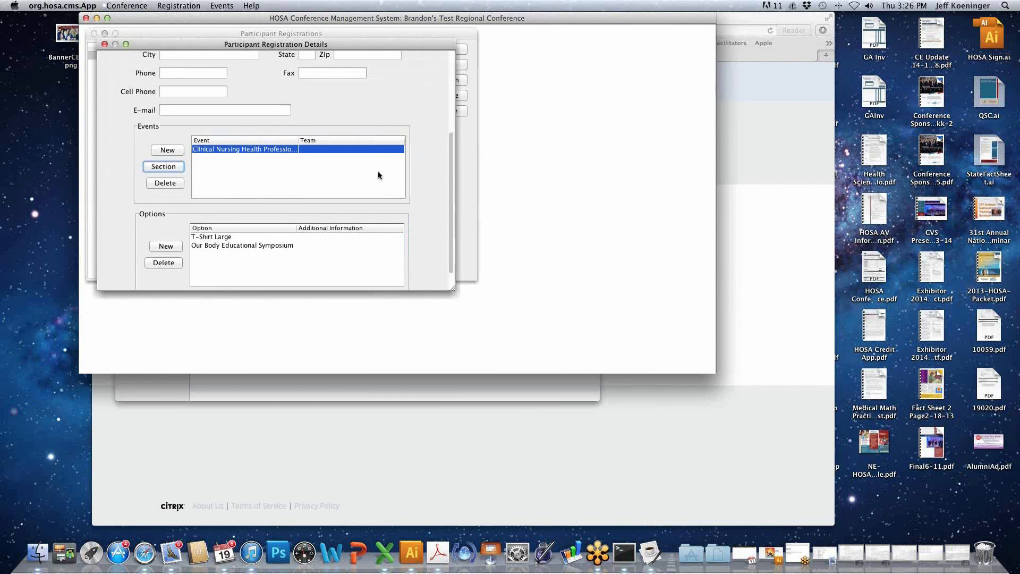
- Examine the participant's options and the entry form for a new option, and cancel the registration edit without saving
scroll(445, 194, "down", 3)
scroll(440, 189, "up", 2)
scroll(435, 187, "down", 2)
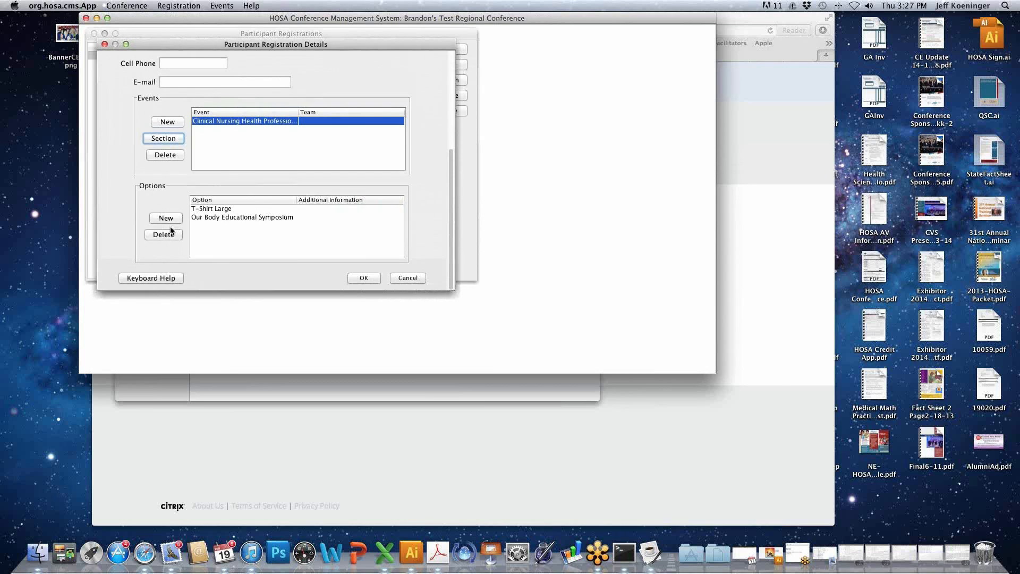
left_click(201, 209)
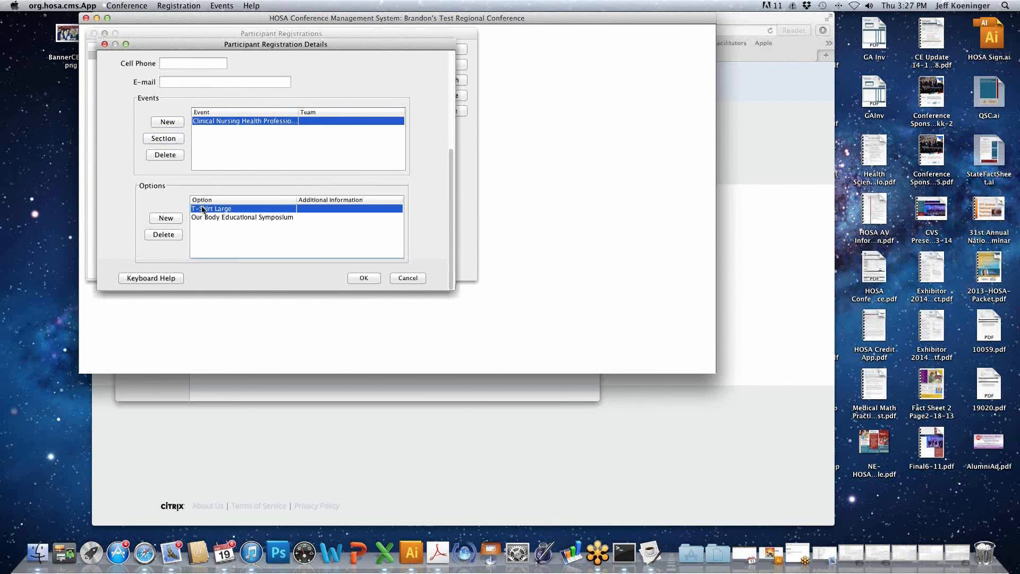
left_click(173, 219)
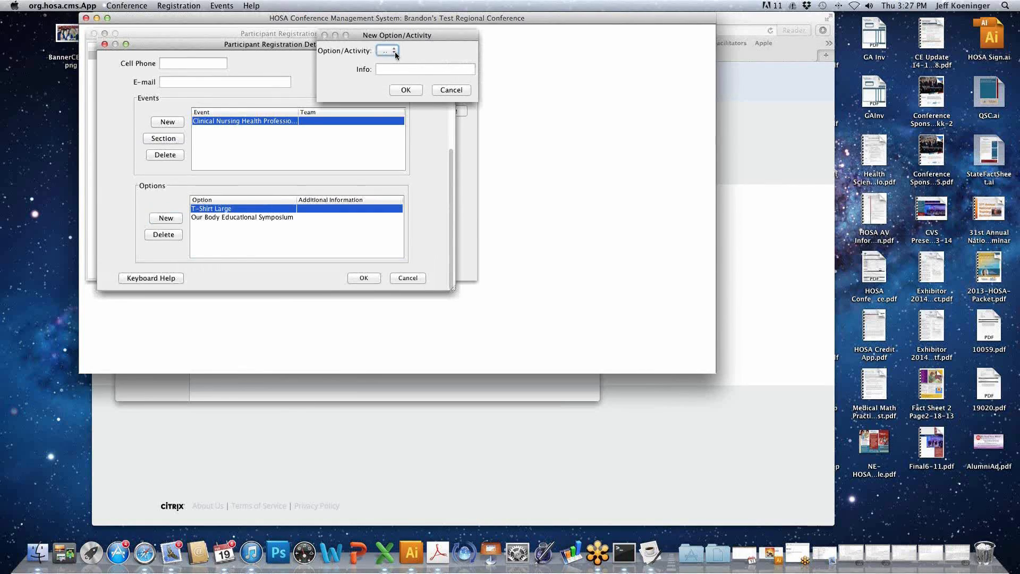
left_click(450, 90)
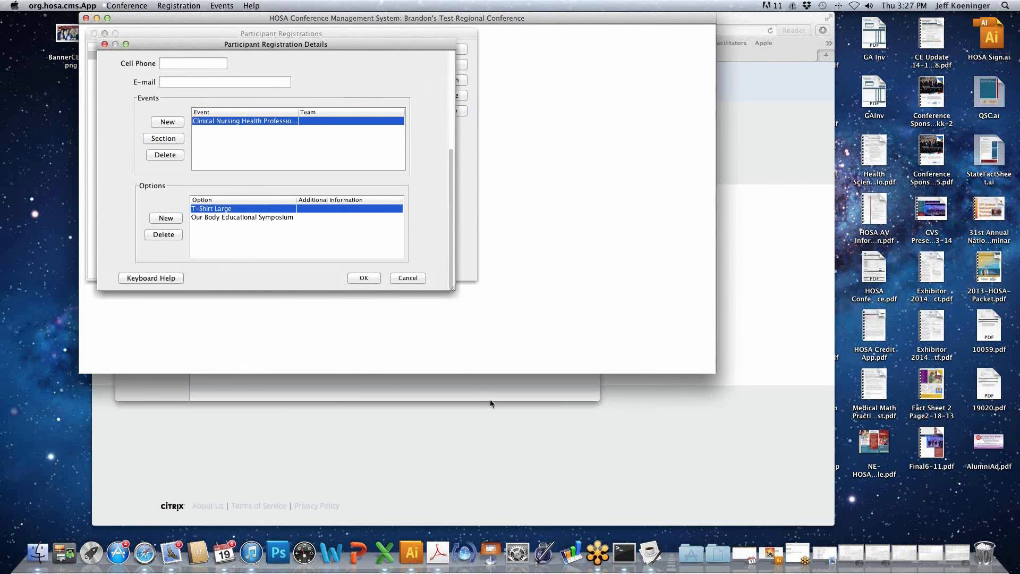
left_click(413, 278)
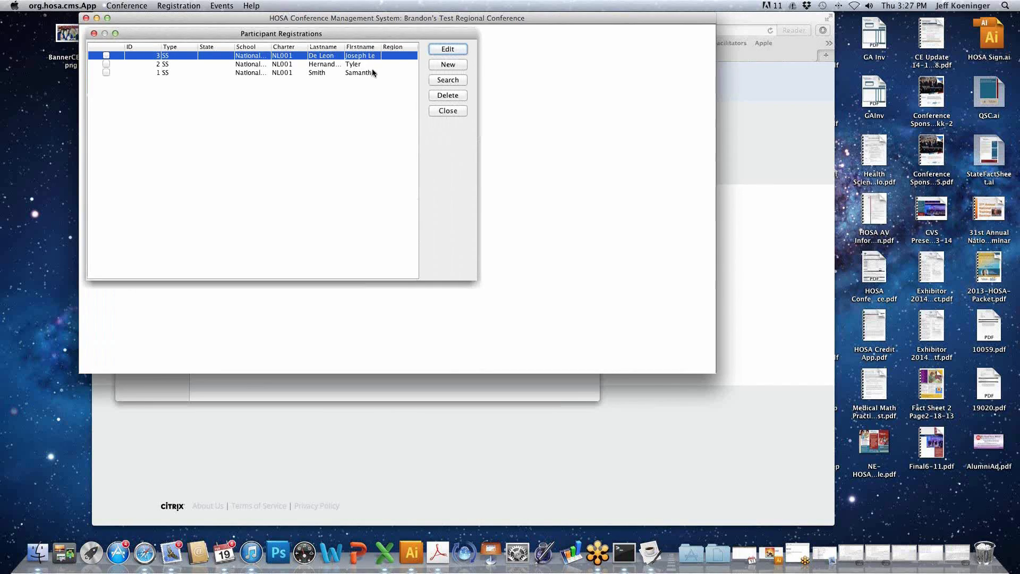
- Create a new participant registration with school TX, NL001-National HOSA, gender M and type SS
left_click(452, 65)
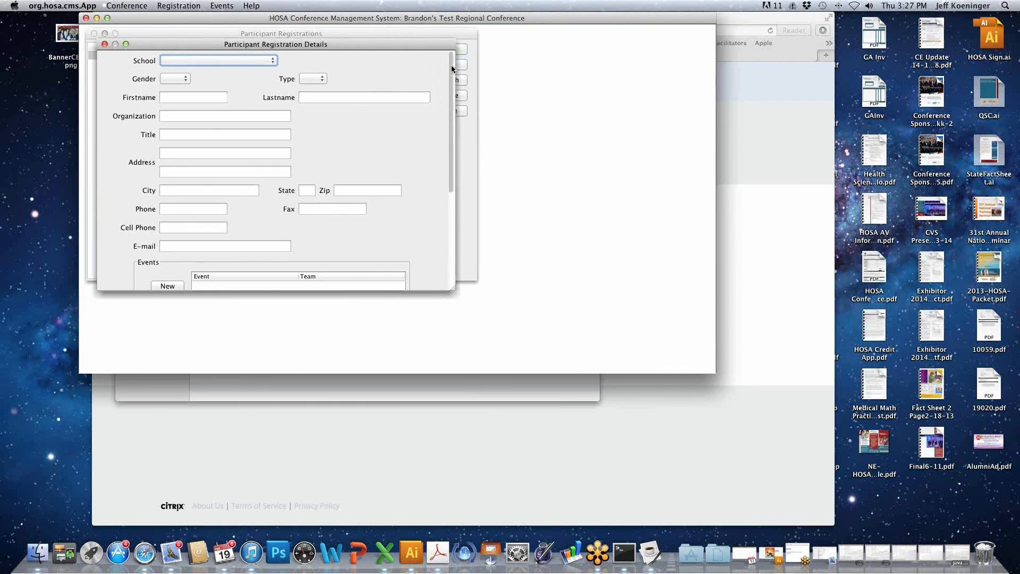
left_click(254, 60)
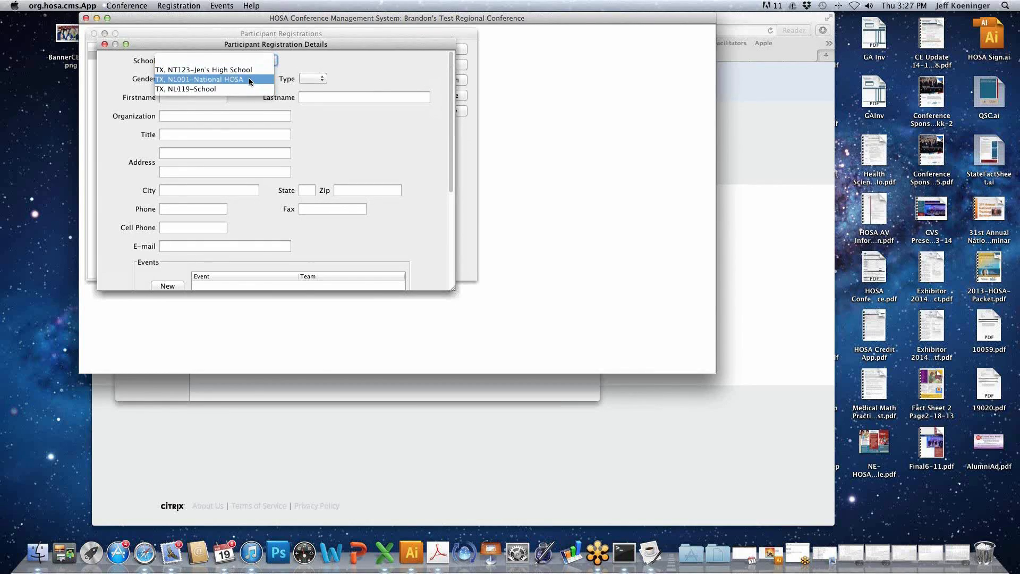
left_click(250, 80)
left_click(184, 80)
left_click(170, 87)
left_click(313, 79)
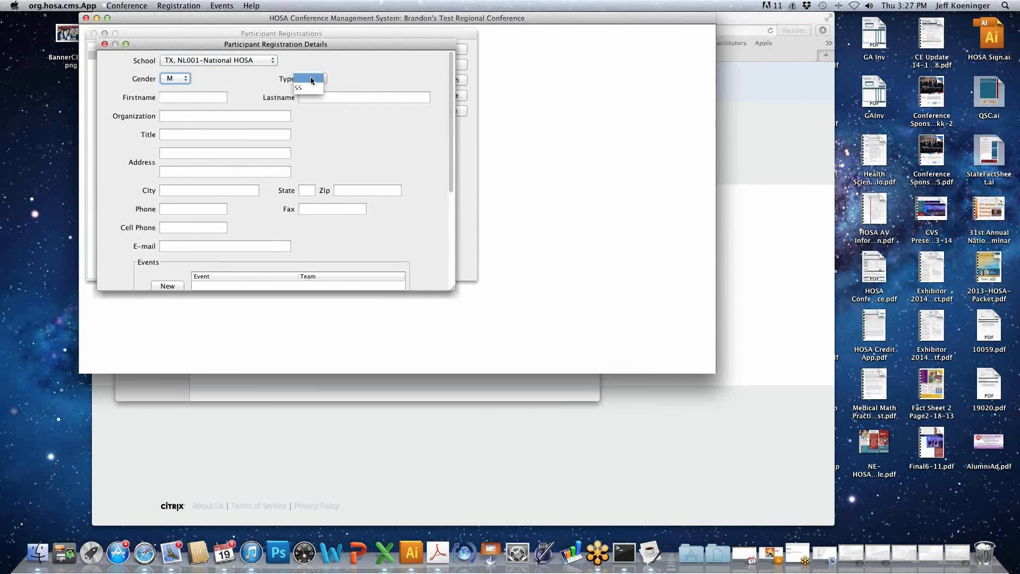
left_click(314, 88)
- Enter the new participant's first name and last name
left_click(223, 98)
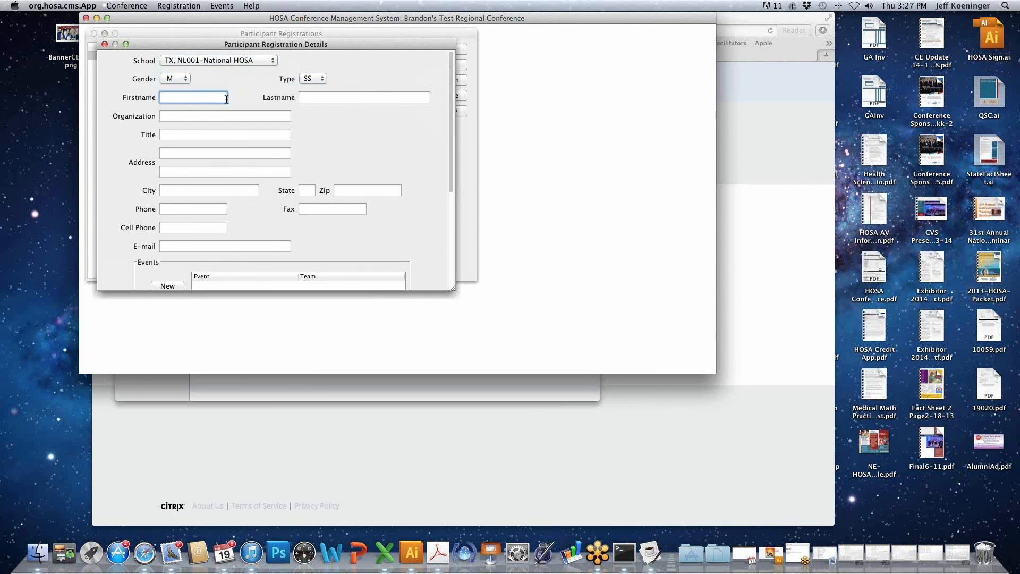
key("Tab")
key("Tab")
- Add Clinical Specialty Health Professions Events (9) to the new participant's events and save the registration
scroll(202, 106, "down", 3)
left_click(168, 264)
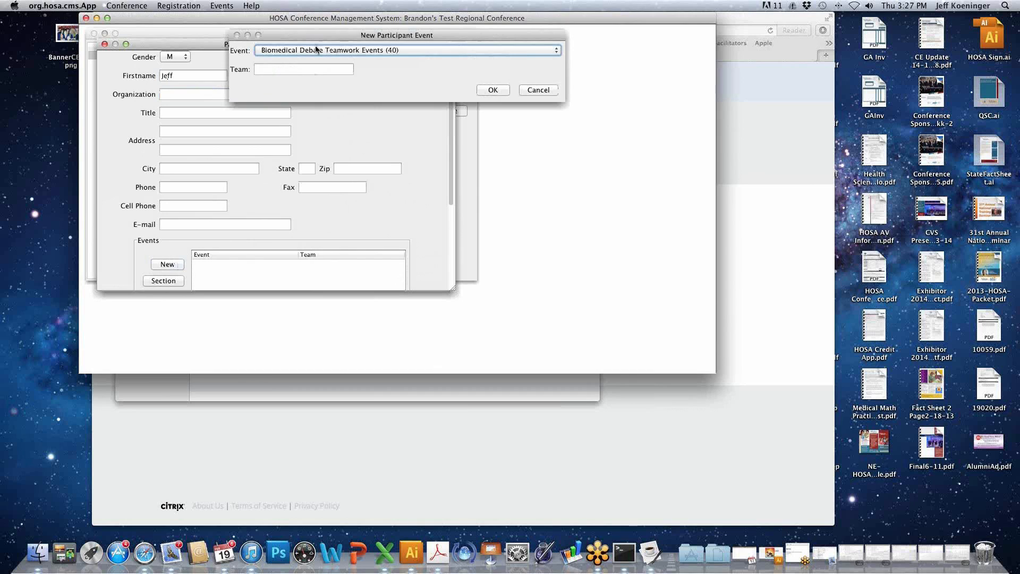
left_click(315, 49)
left_click(318, 79)
left_click(321, 50)
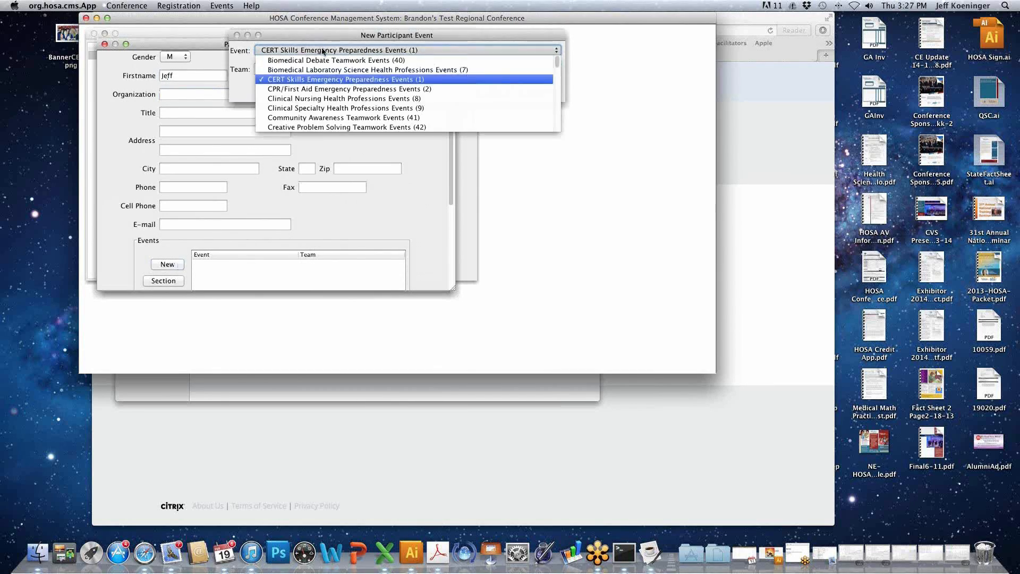
left_click(317, 108)
left_click(499, 91)
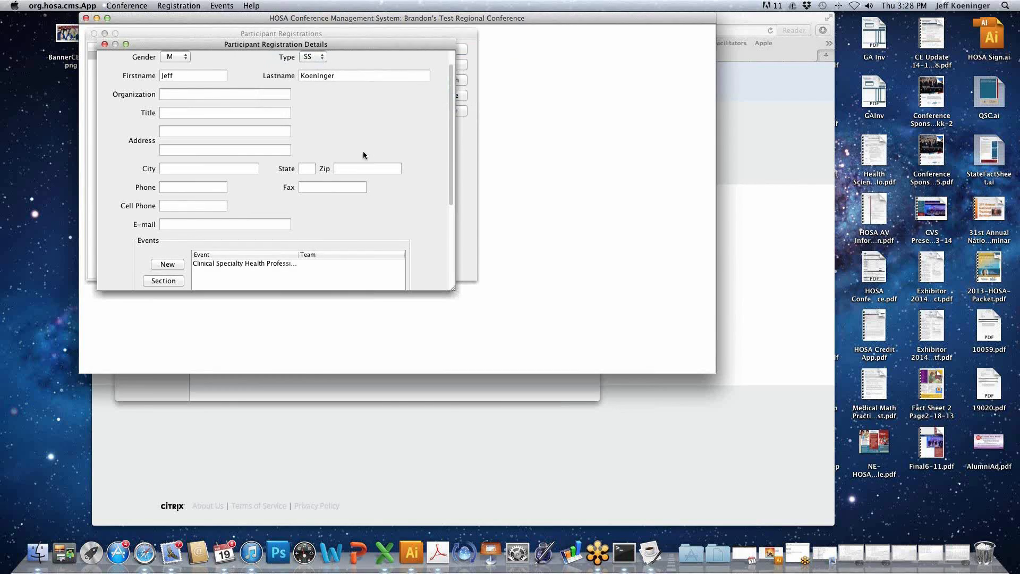
scroll(363, 151, "down", 1)
scroll(364, 151, "down", 10)
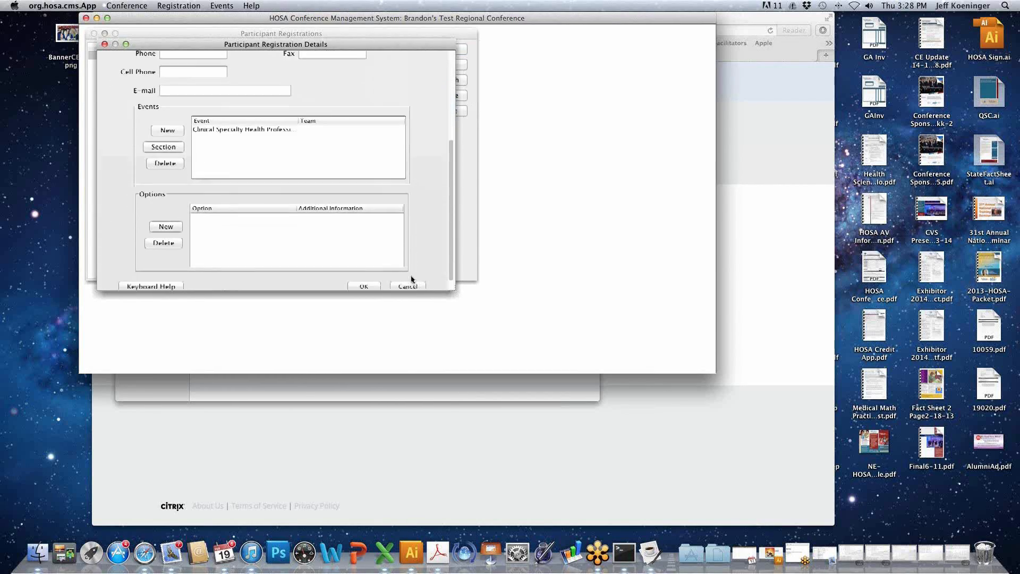
left_click(366, 279)
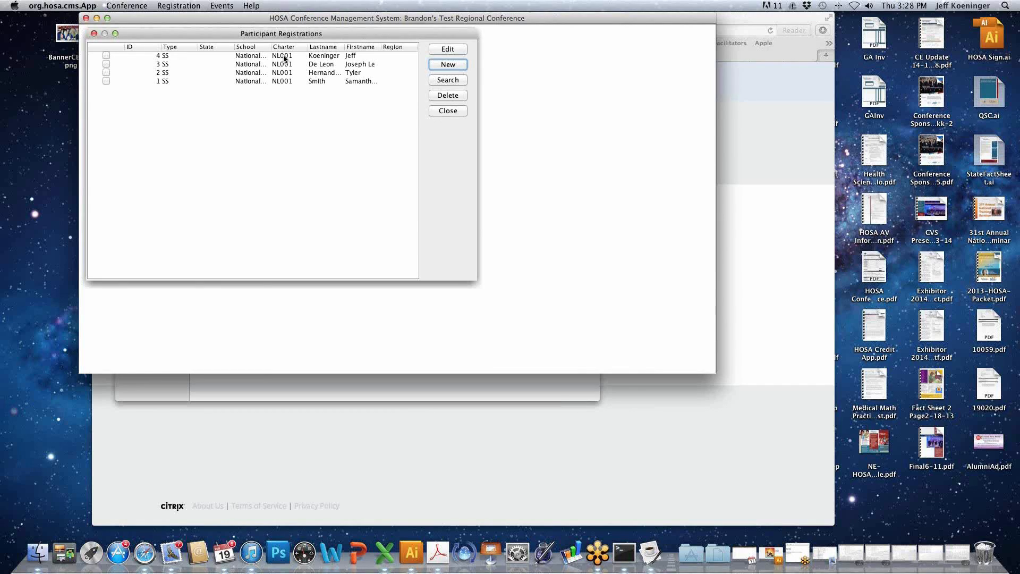
- Open the registration with ID 4 for editing and replace the first and last names with another participant's
left_click(314, 56)
left_click(459, 48)
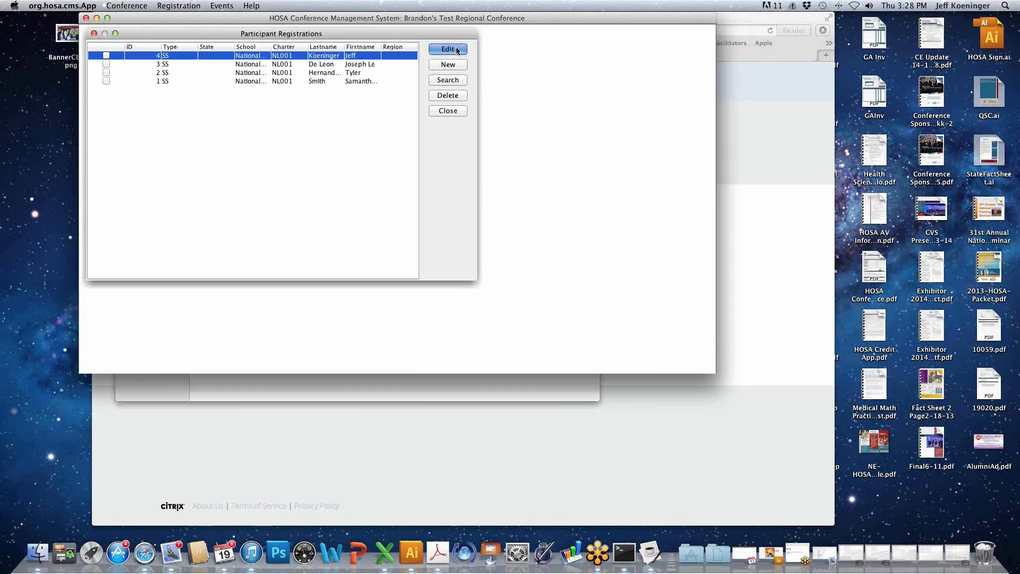
left_click(197, 97)
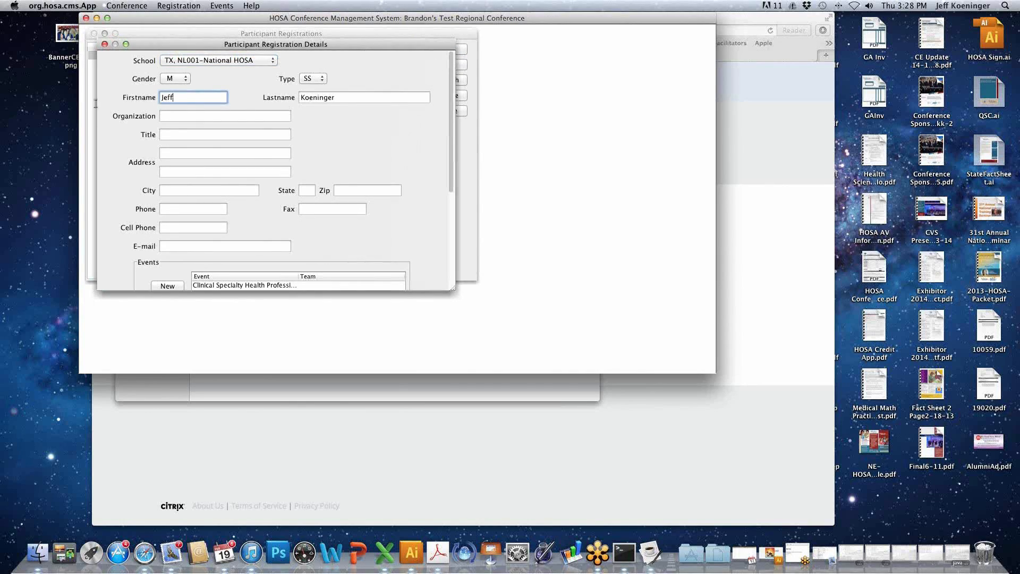
left_click_drag(176, 96, 130, 99)
key("Tab")
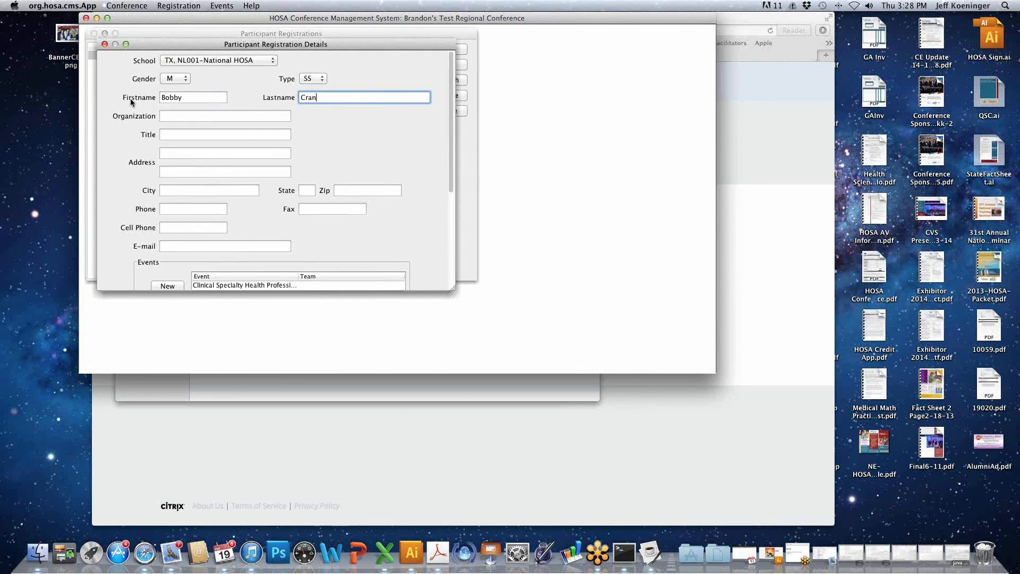
- Correct the final letter of the first name to "i" and save the edited registration
left_click(192, 98)
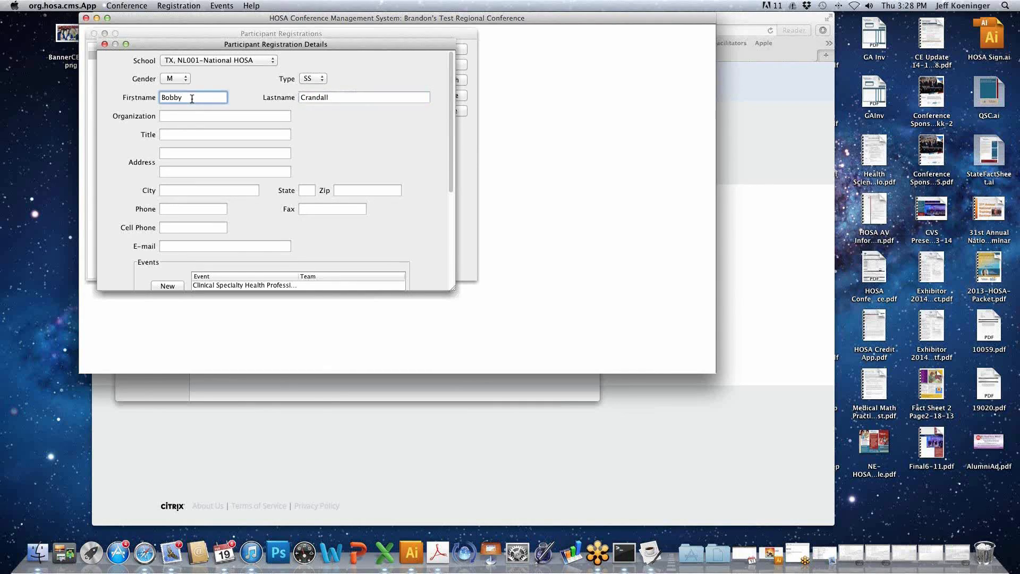
key("BackSpace")
type("i")
scroll(261, 171, "down", 5)
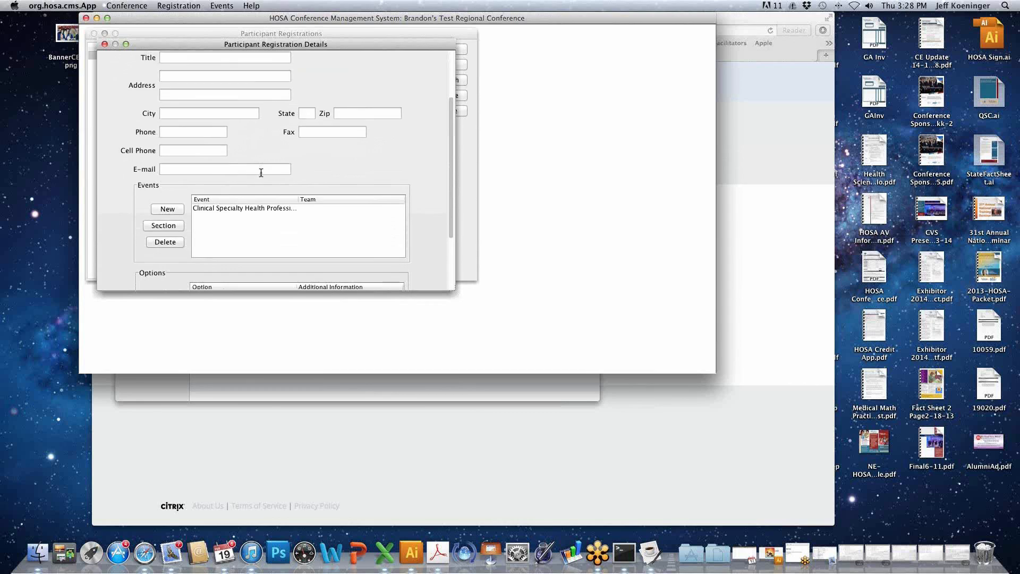
scroll(260, 171, "down", 2)
scroll(425, 271, "down", 4)
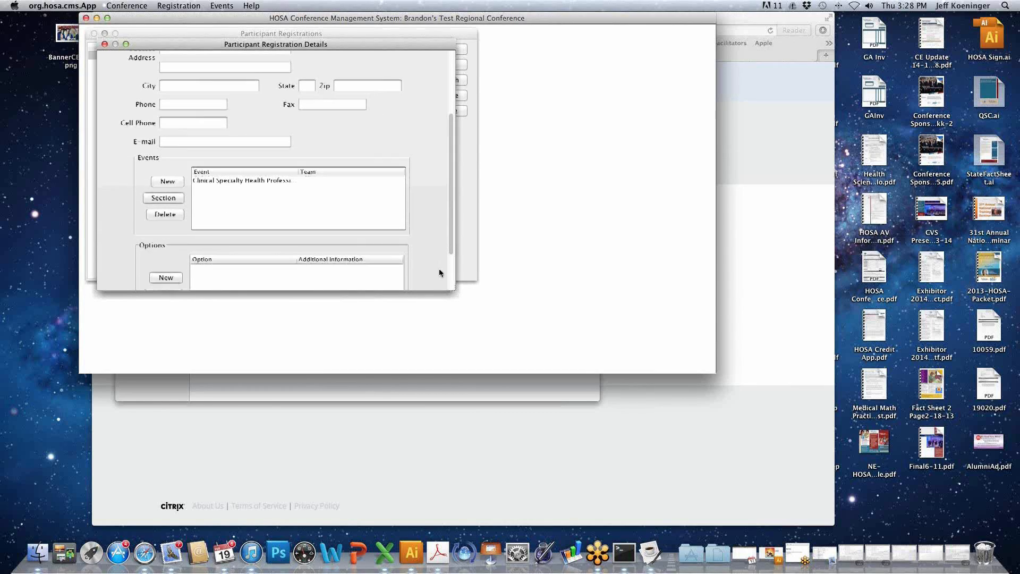
left_click(361, 278)
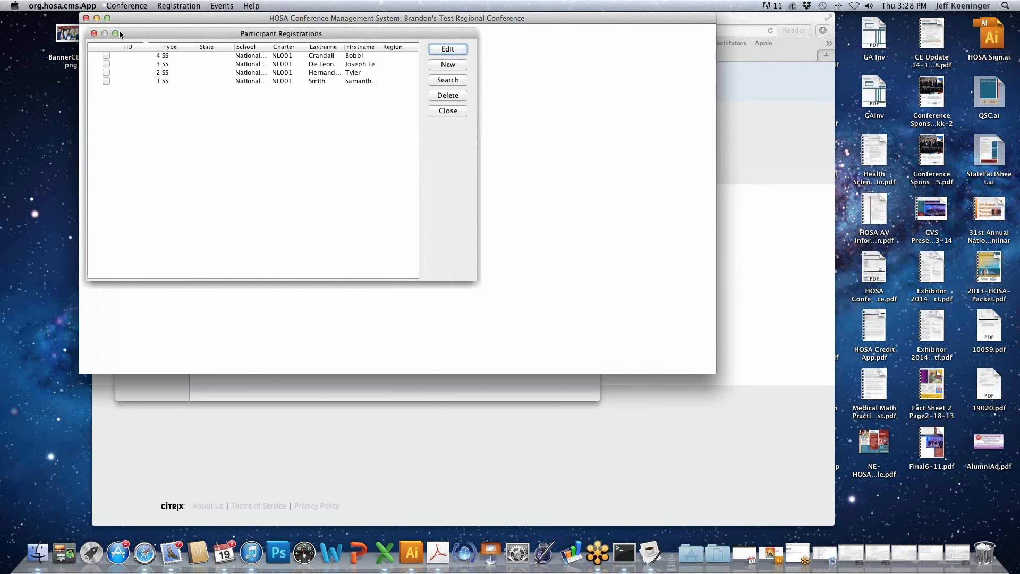
- Close the participant registrations and open the conference registration payments
left_click(94, 34)
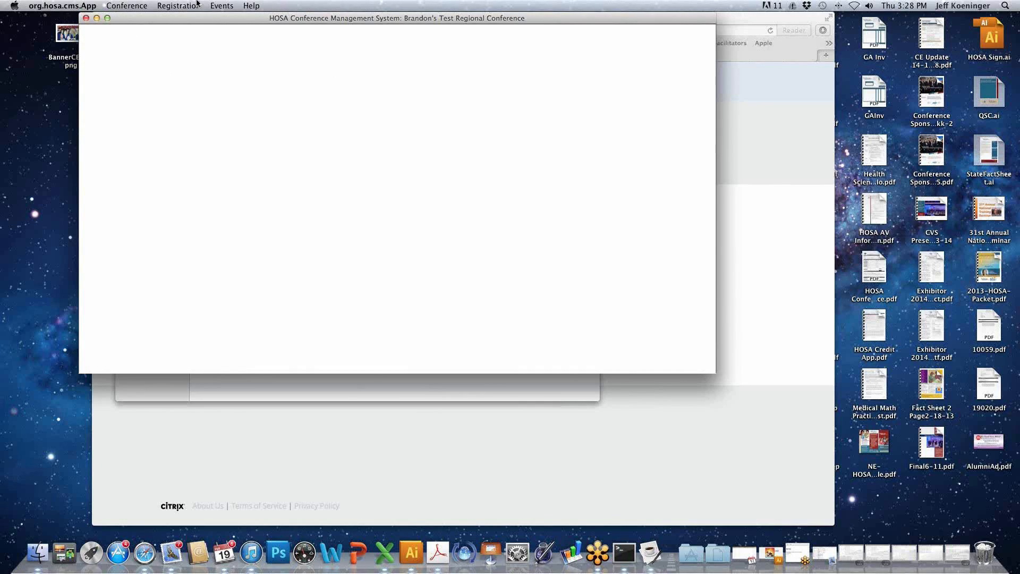
left_click(174, 7)
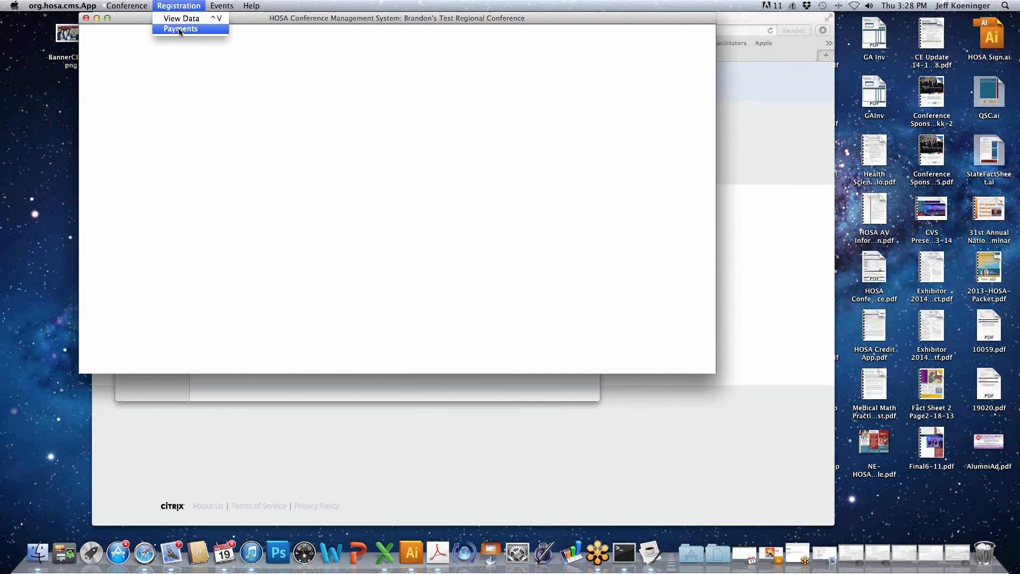
left_click(179, 28)
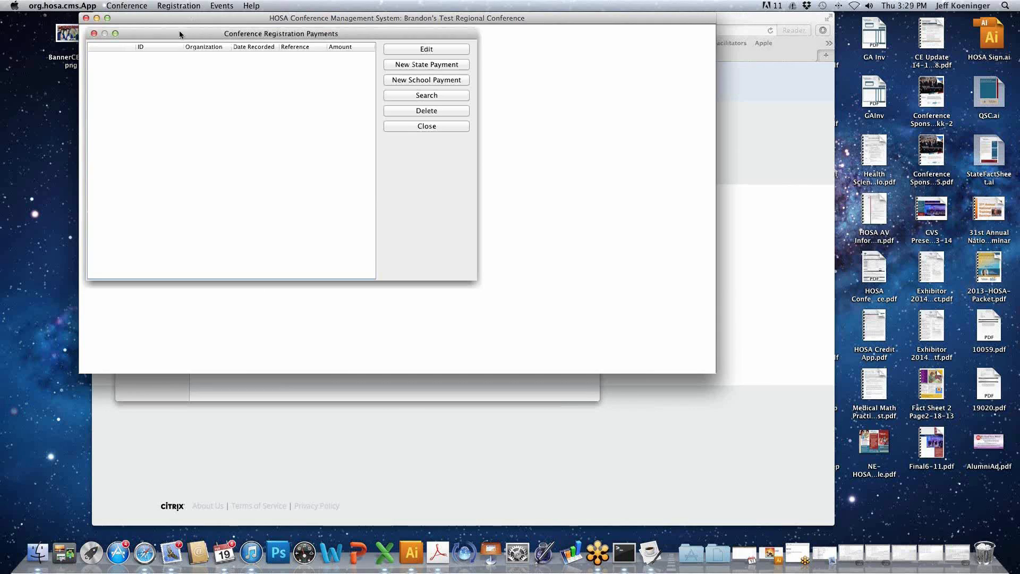
- Record a school payment for TX, NL001-National HOSA with amount 40 and reference 1234, and close the payments list
left_click(425, 80)
left_click(332, 140)
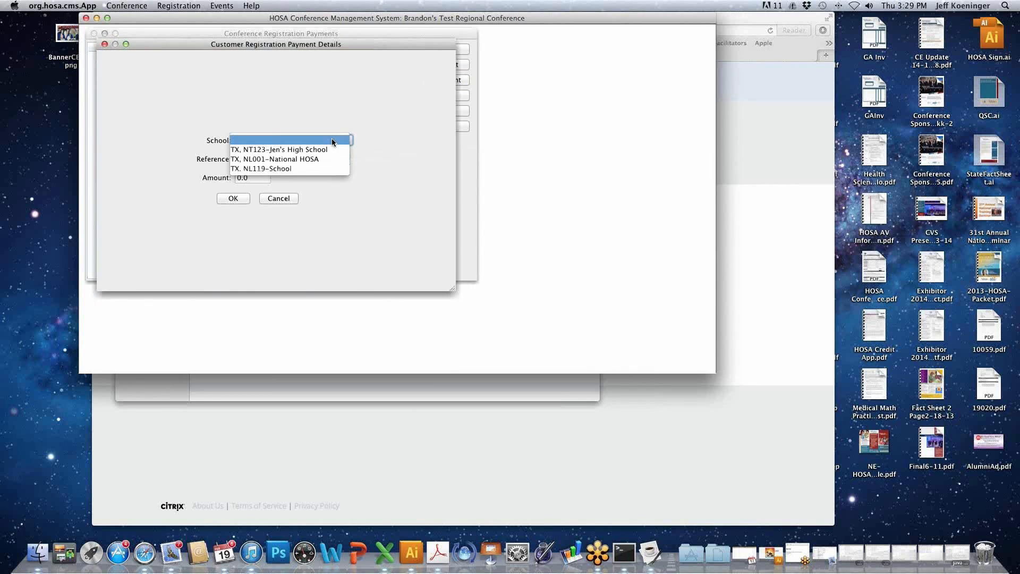
left_click(326, 159)
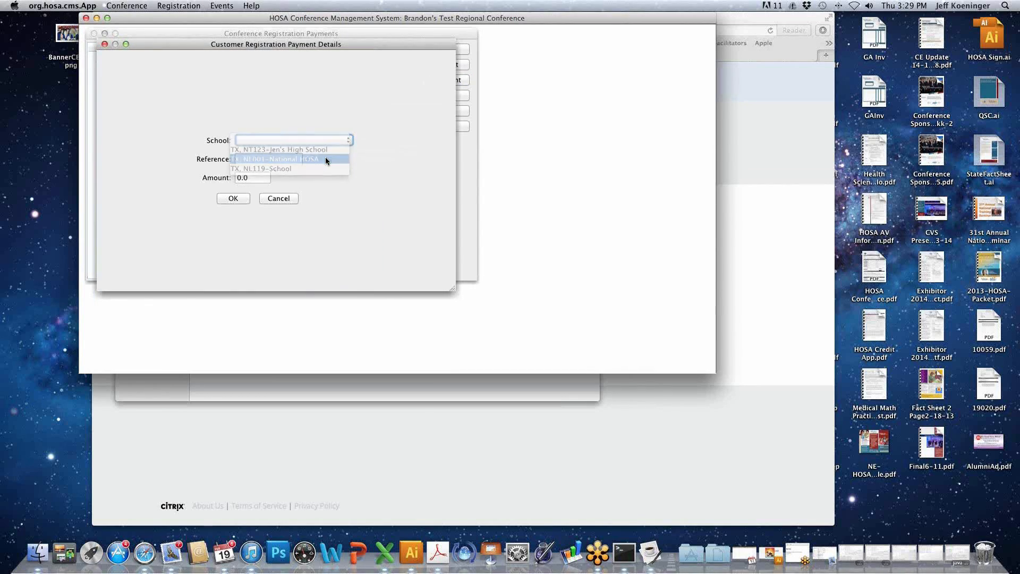
left_click(254, 177)
type("40")
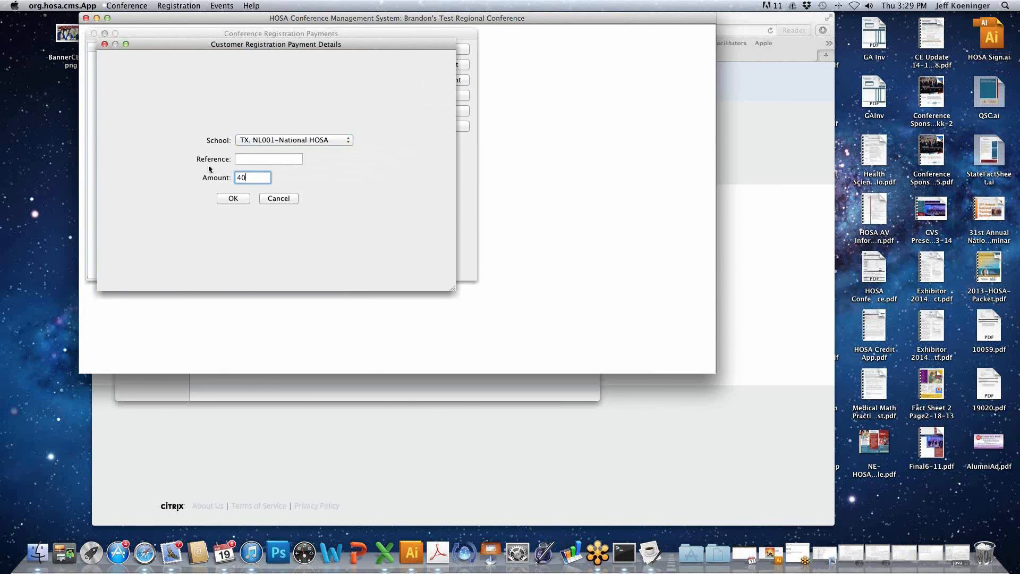
left_click(255, 160)
type("1234")
left_click(241, 200)
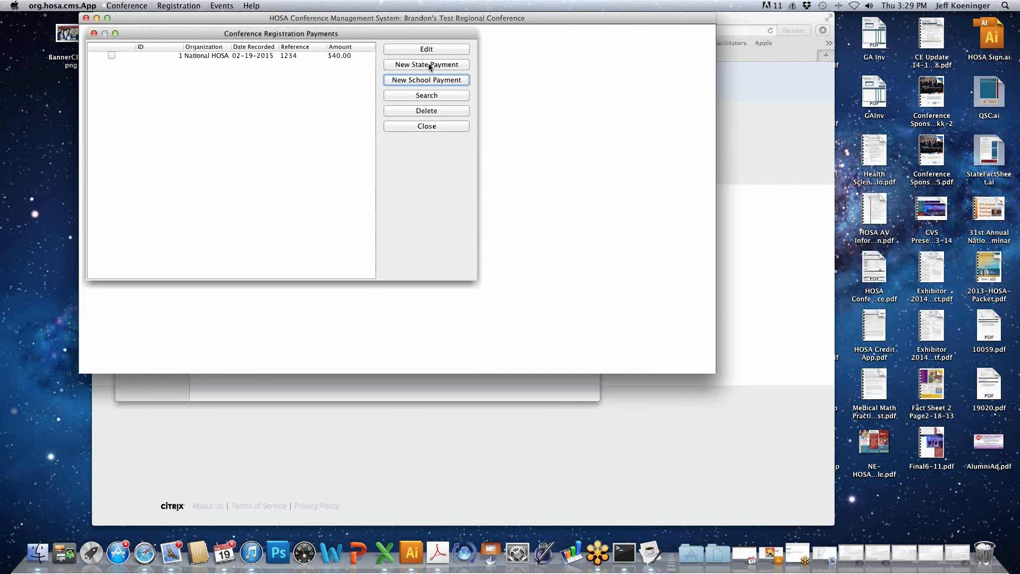
left_click(444, 126)
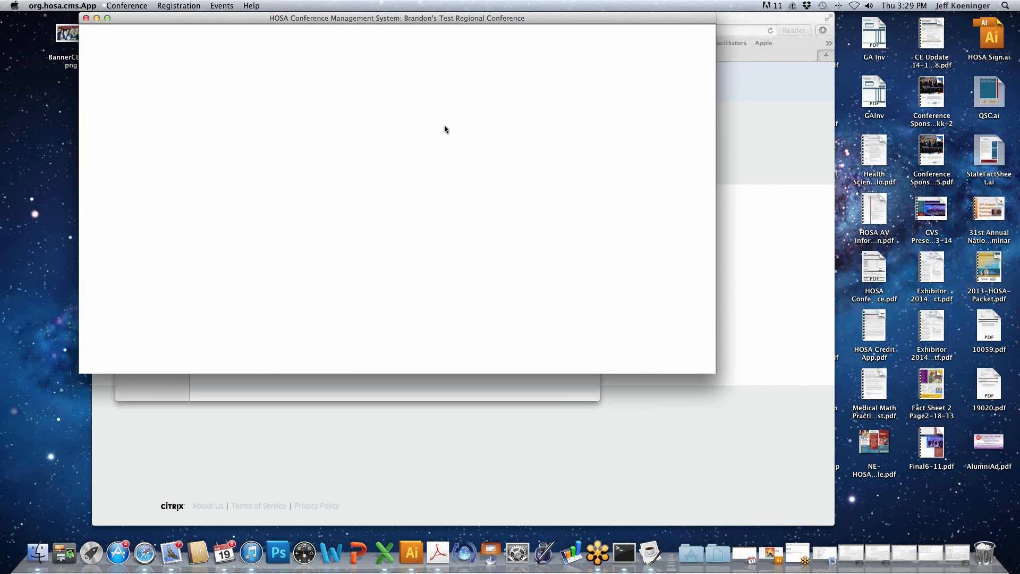
- Start event sectioning for Clinical Nursing Health Professions Events (8) and choose Round #1 in its preferences
left_click(222, 6)
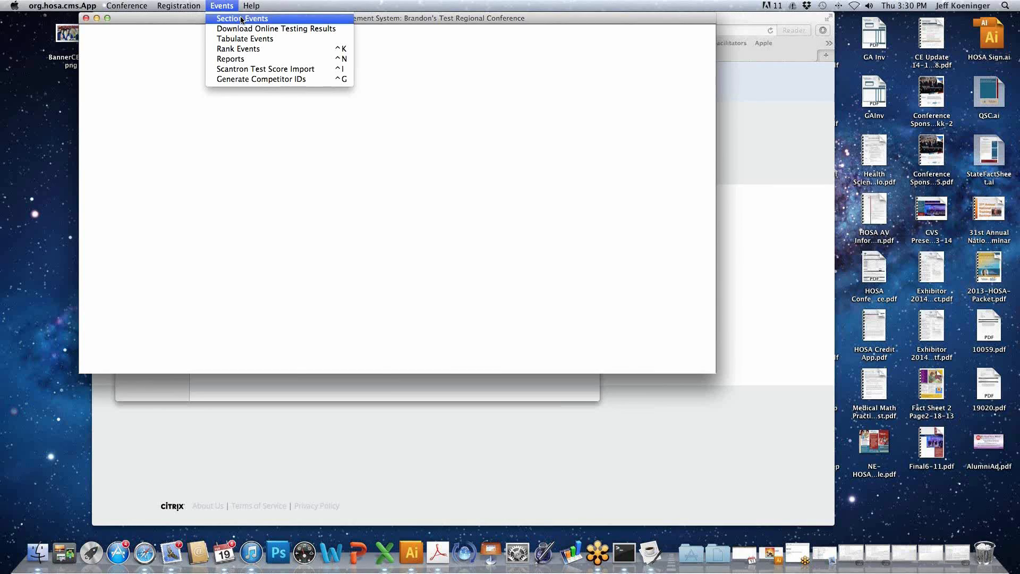
left_click(241, 19)
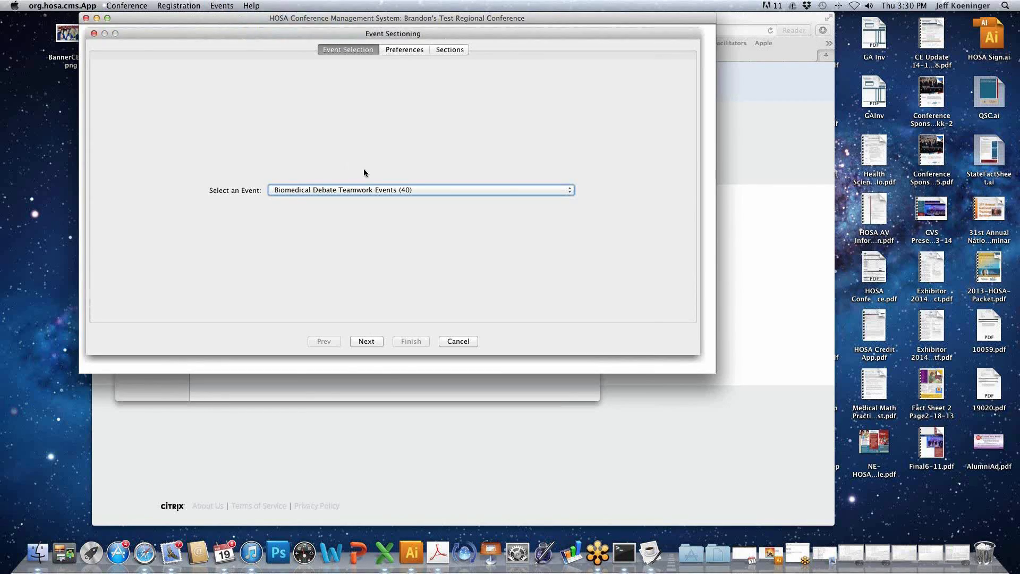
left_click(378, 190)
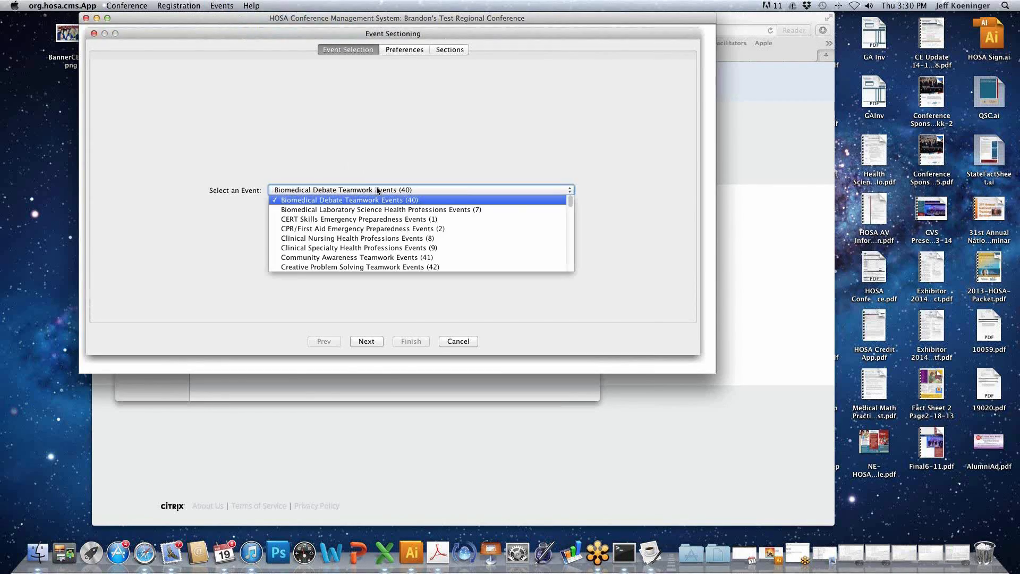
left_click(386, 239)
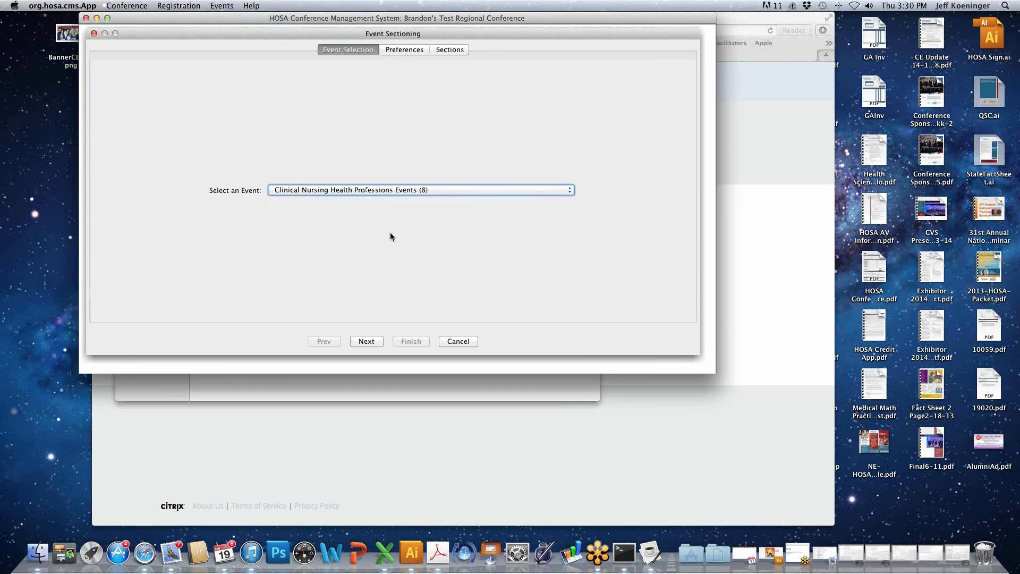
left_click(372, 341)
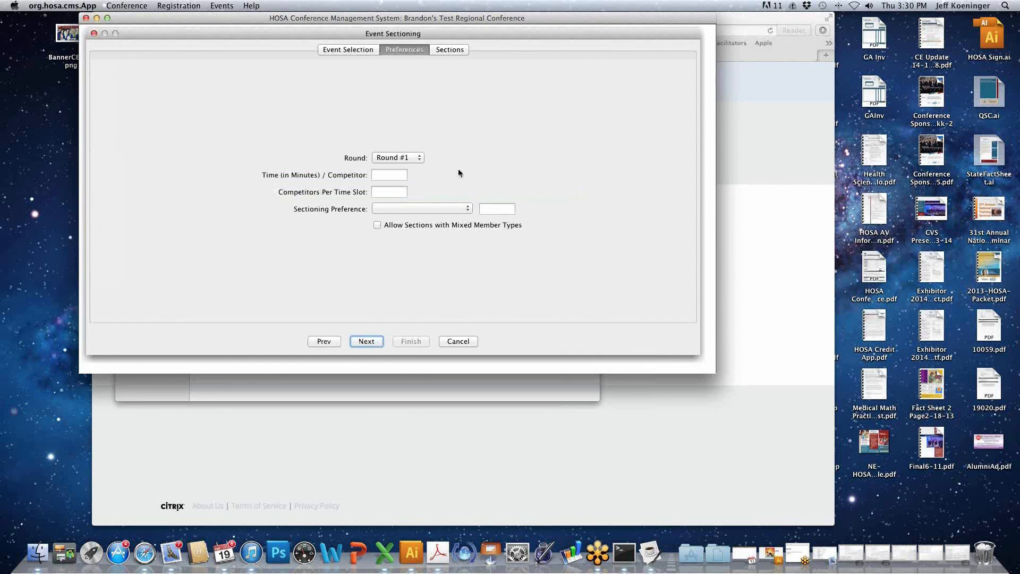
left_click(417, 158)
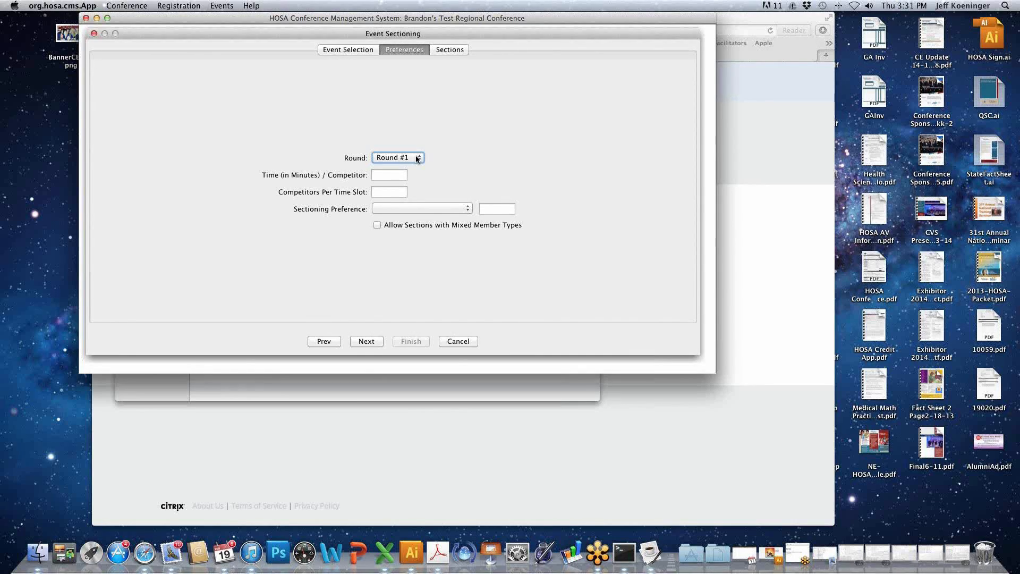
- Set the round's time per competitor to 8 minutes and the competitors per time slot to 0
left_click(394, 175)
type("8")
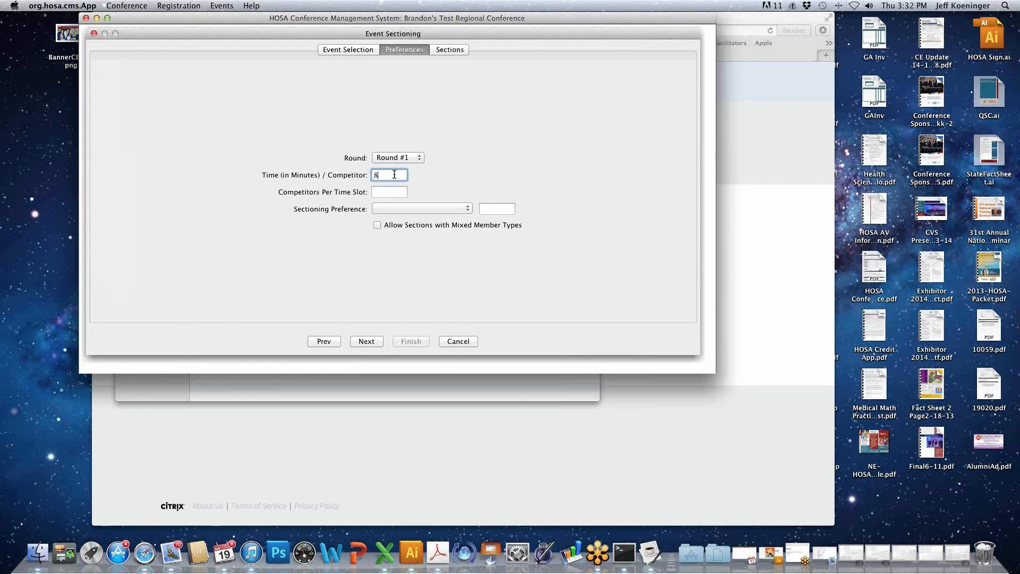
key("Tab")
type("6")
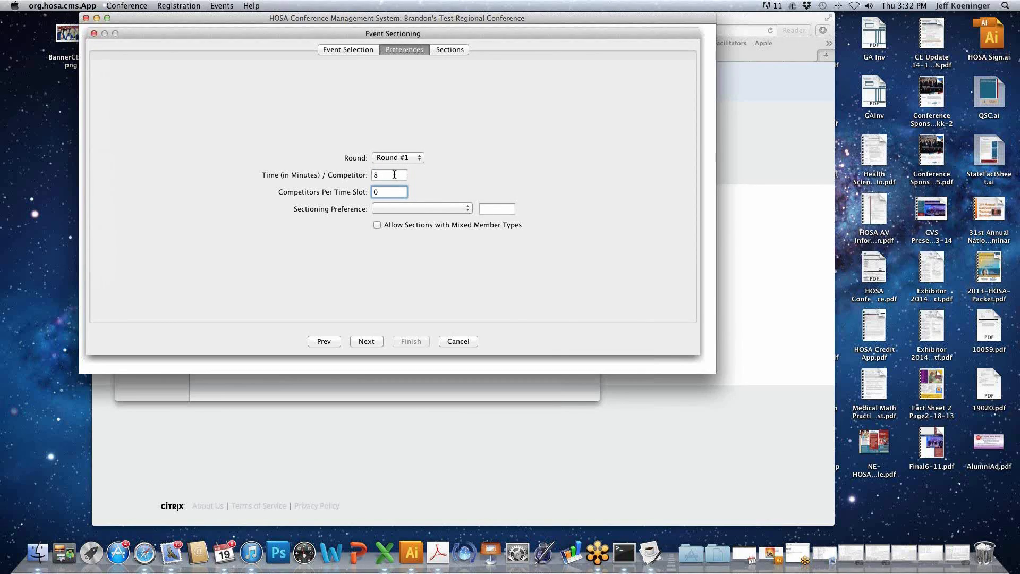
key("Tab")
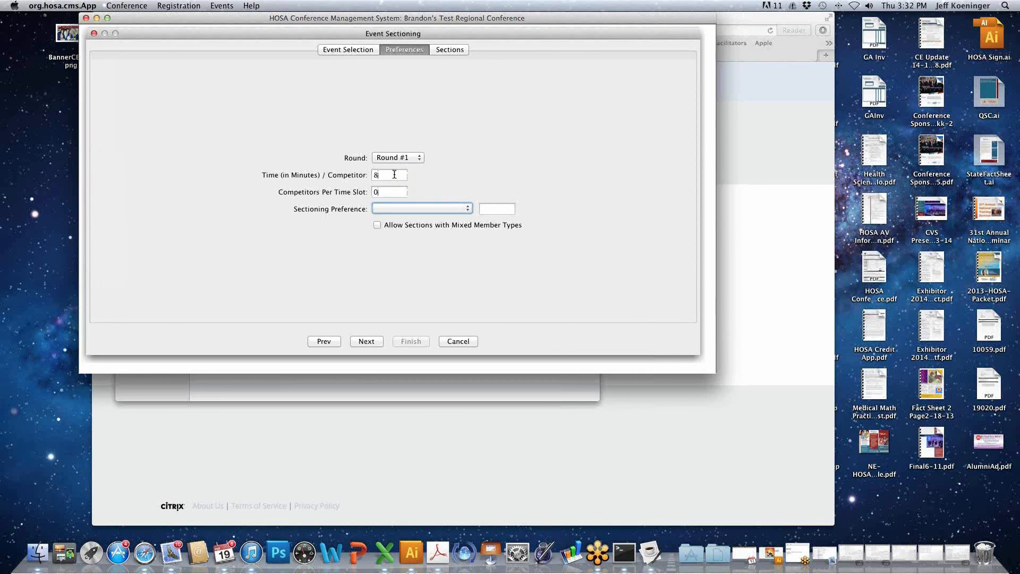
- Set the sectioning preference to Number of Sections with a value of 1 and continue to the sections table
left_click(430, 208)
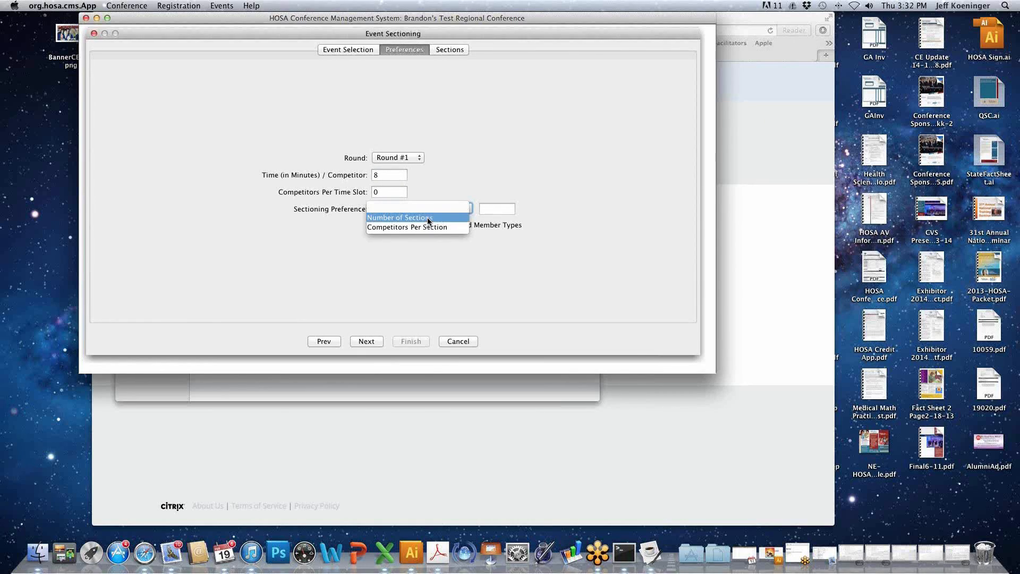
left_click(429, 218)
left_click(500, 209)
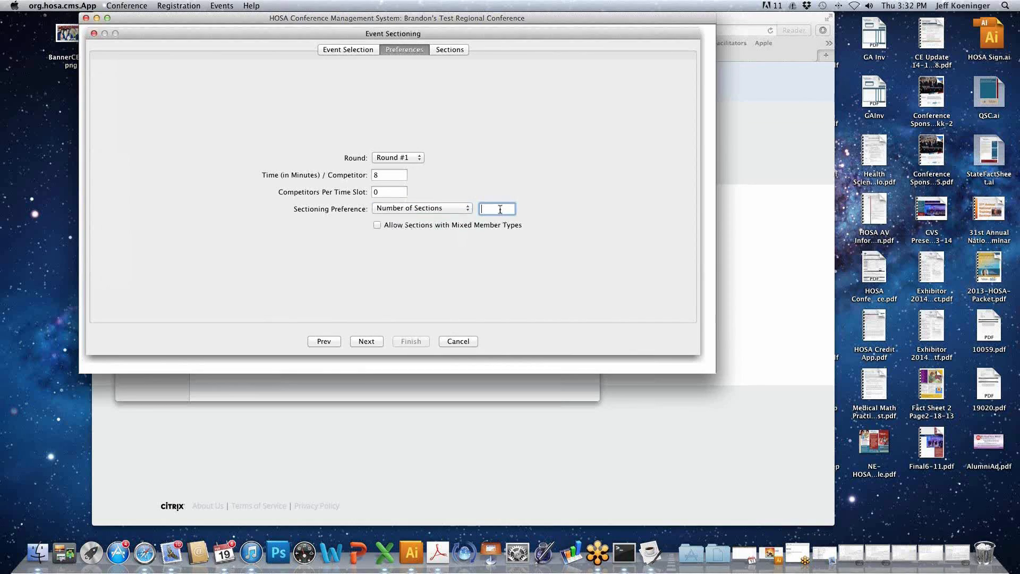
type("1")
left_click(362, 342)
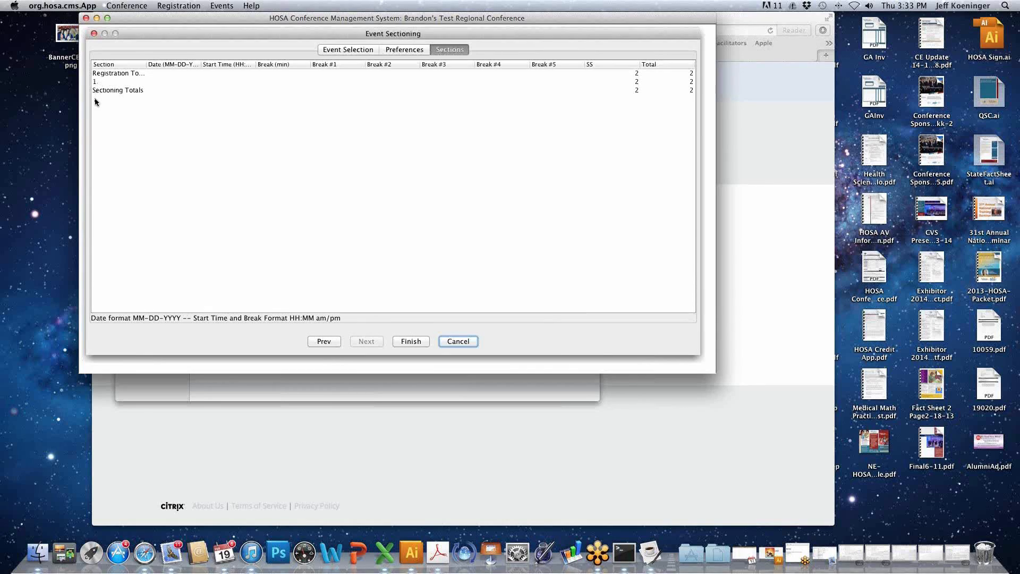
- Set the date of section 1 to 02-19-2015
left_click(167, 81)
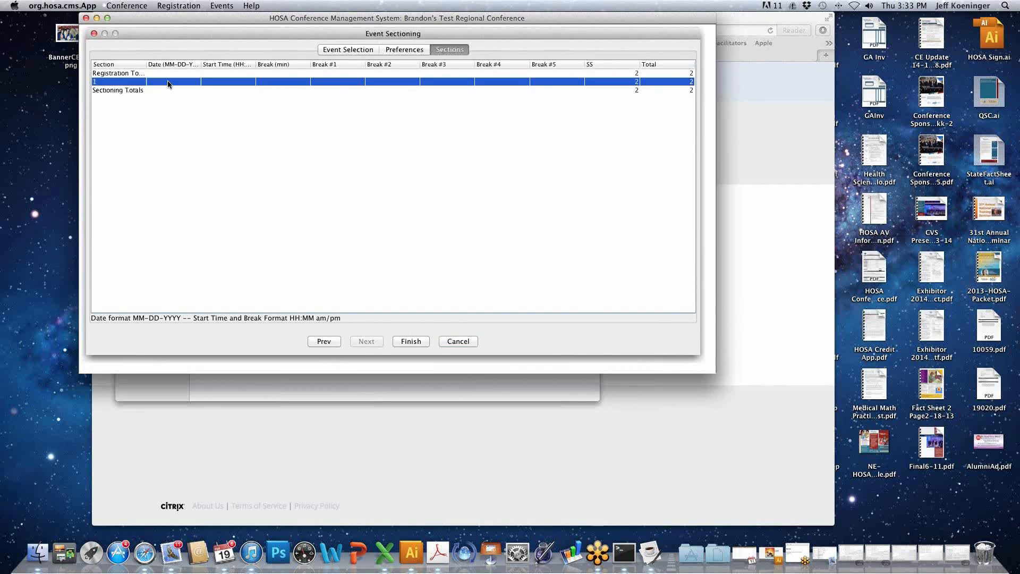
double_click(168, 81)
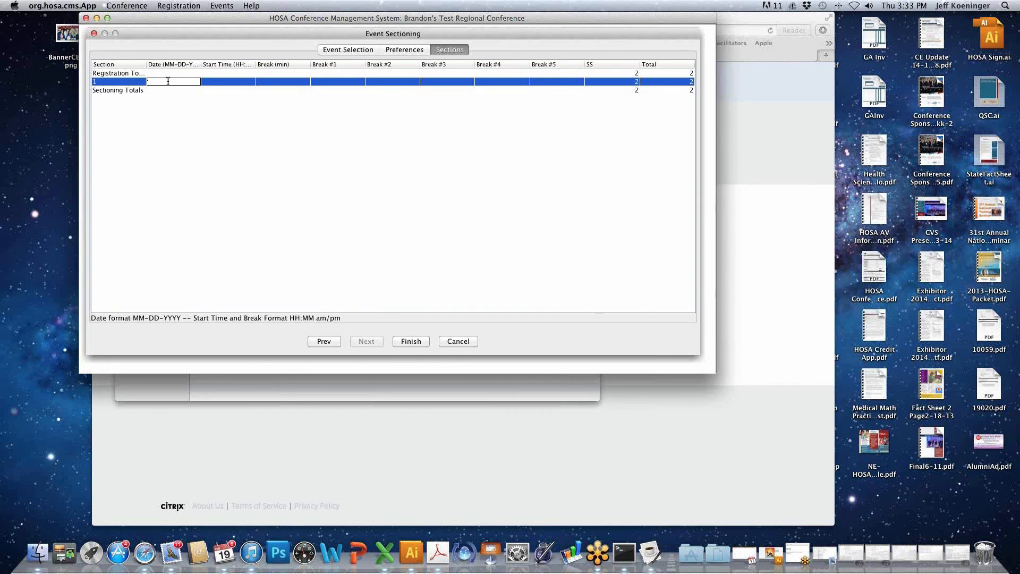
type("02-19-20105")
key("BackSpace")
key("BackSpace")
type("5")
key("Tab")
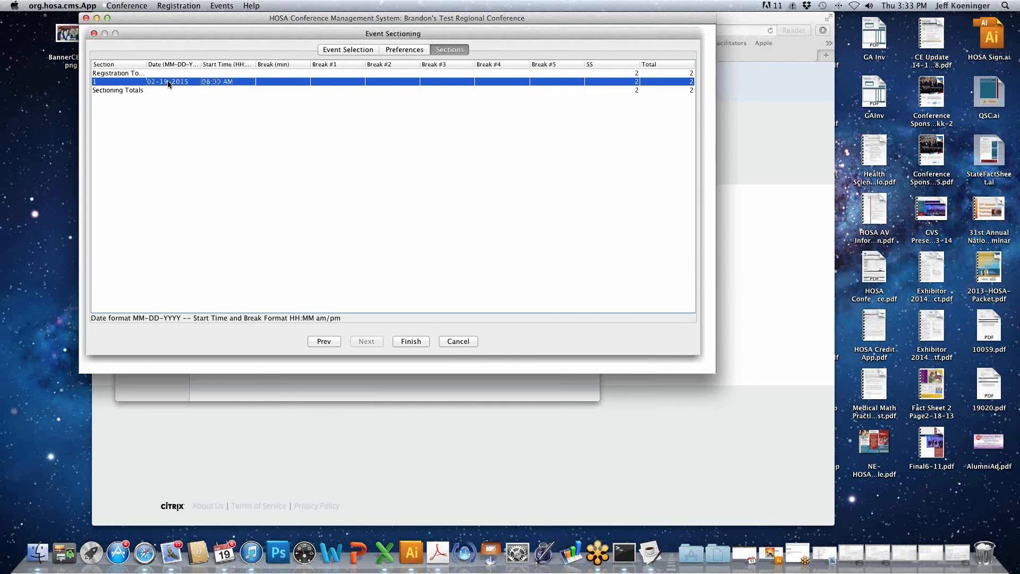
- Change the start time of section 1 to 10:00 AM
double_click(208, 81)
key("BackSpace")
key("BackSpace")
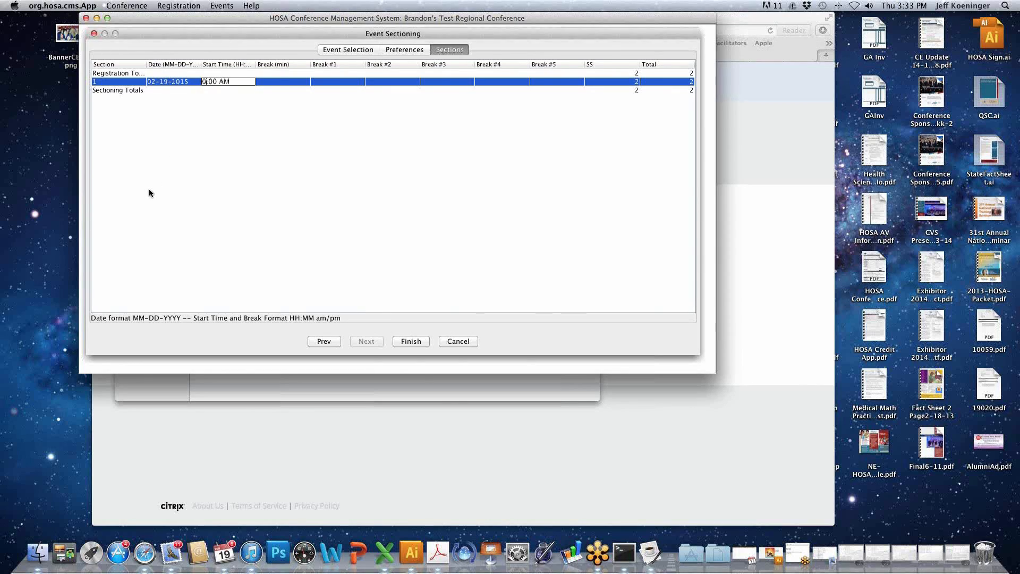
type("10")
key("Tab")
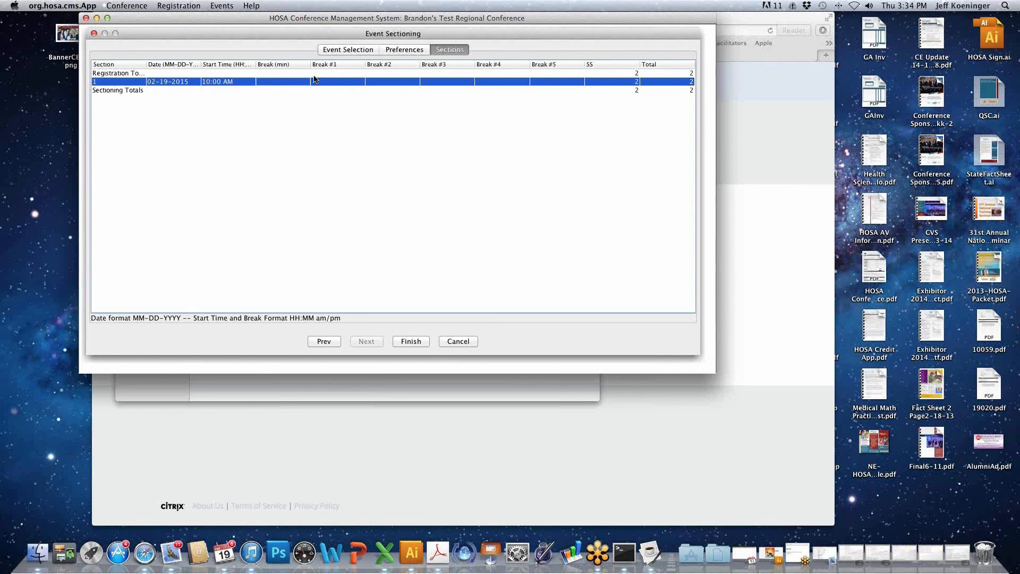
- Give section 1 a break length of 10 minutes with Break #1 at 12:00 PM, and finish the sectioning
double_click(275, 82)
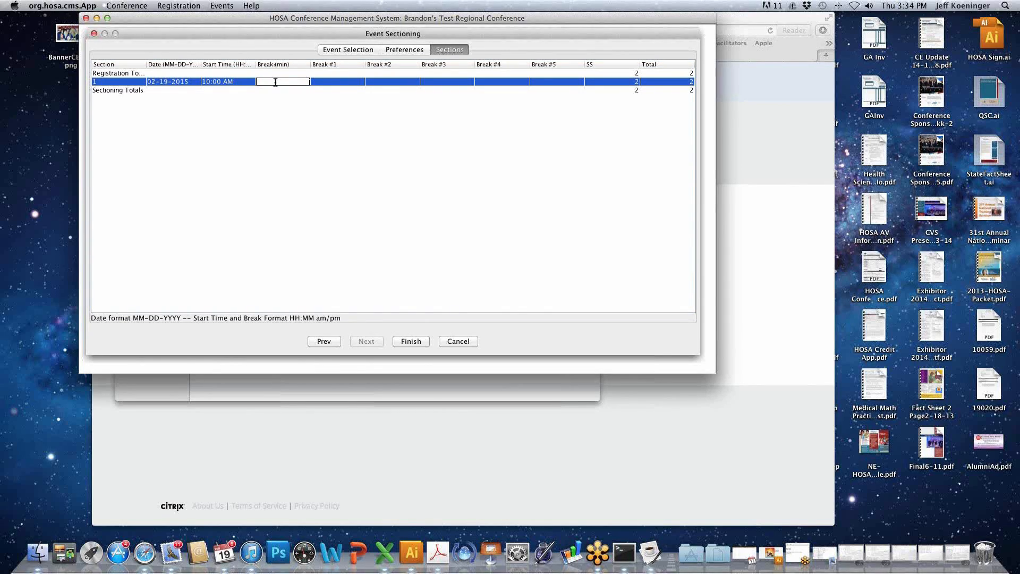
type("10")
left_click(356, 83)
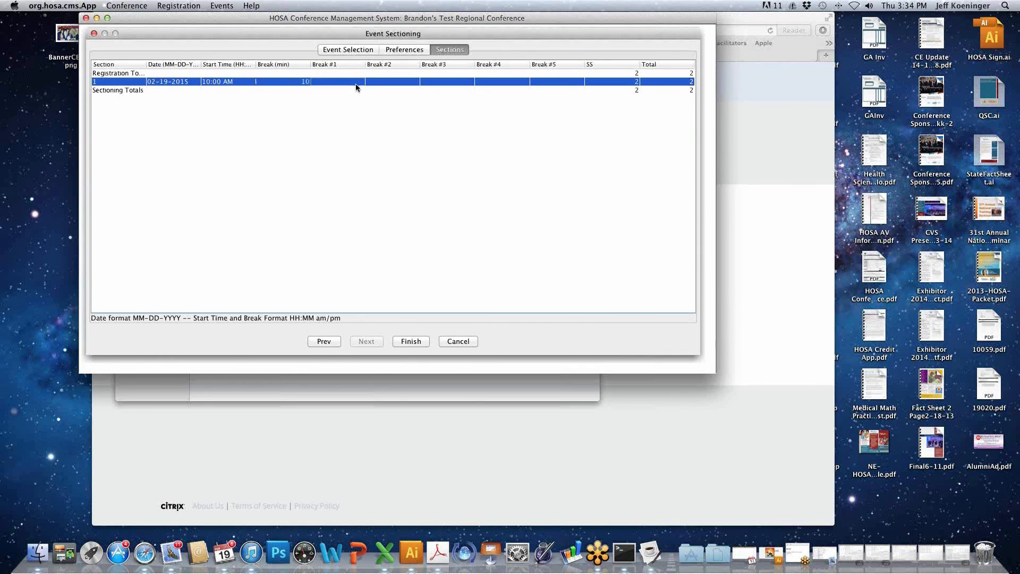
double_click(357, 82)
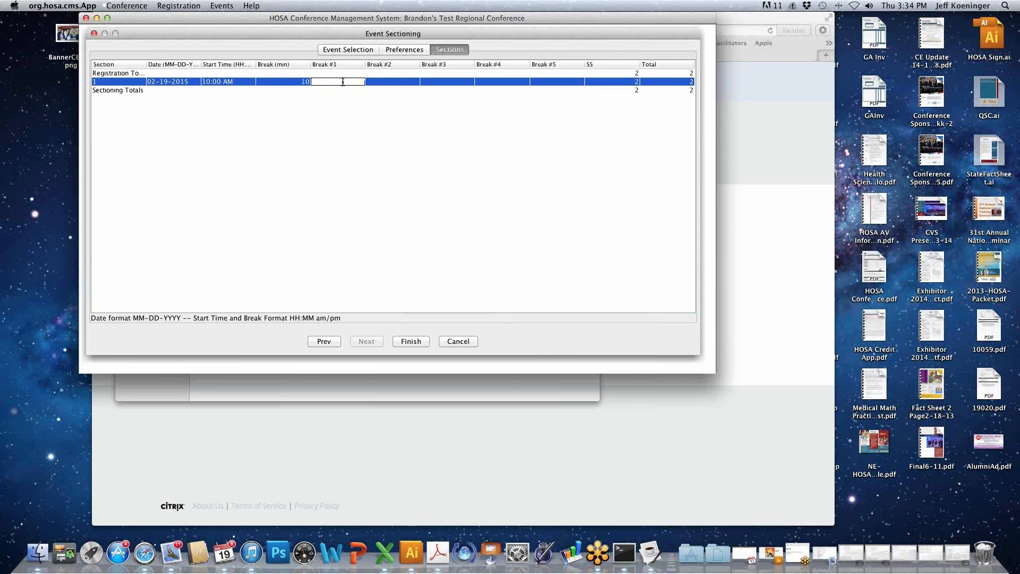
type("12:00 PM")
key("Return")
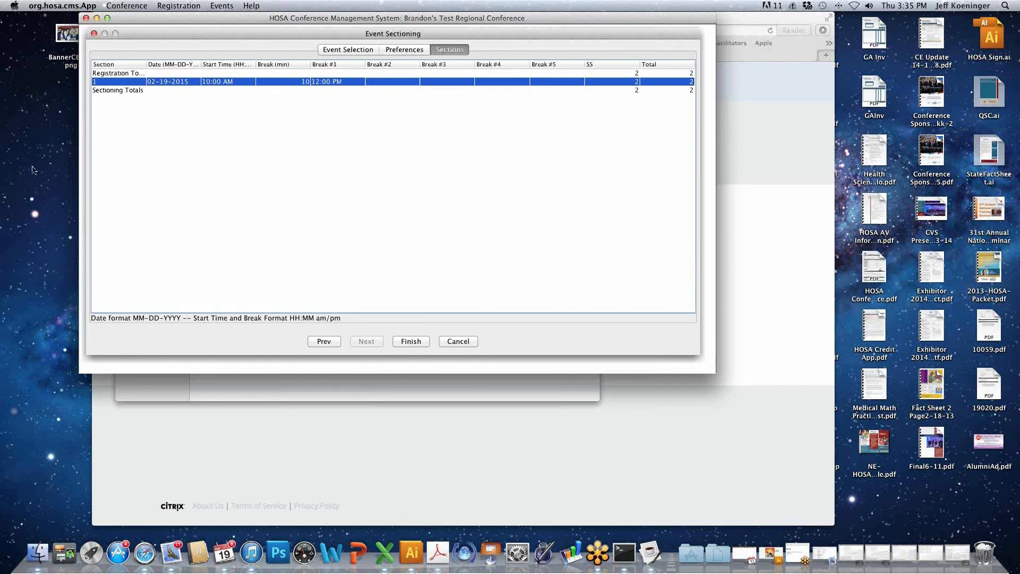
left_click(410, 342)
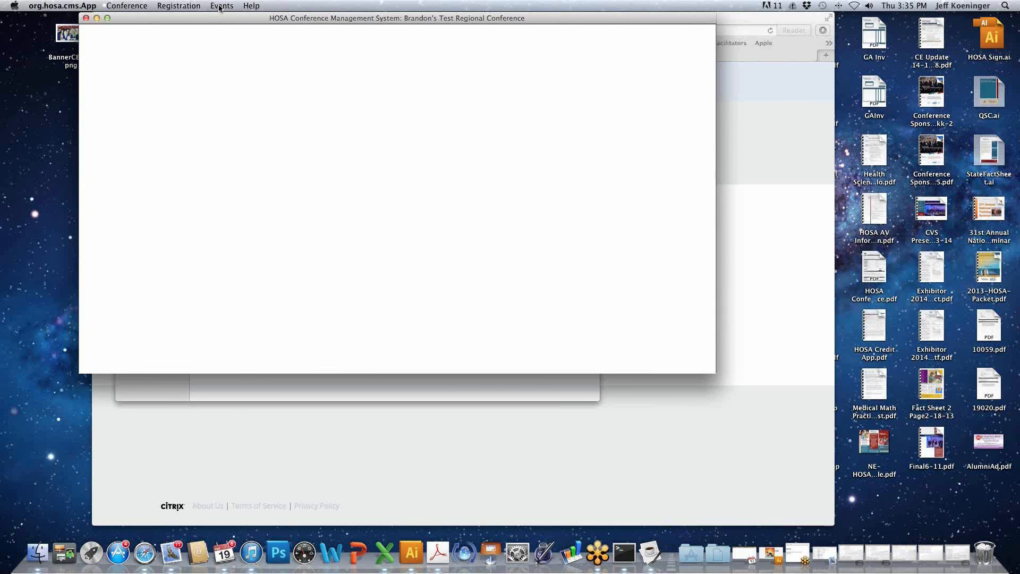
left_click(127, 6)
mouse_move(136, 63)
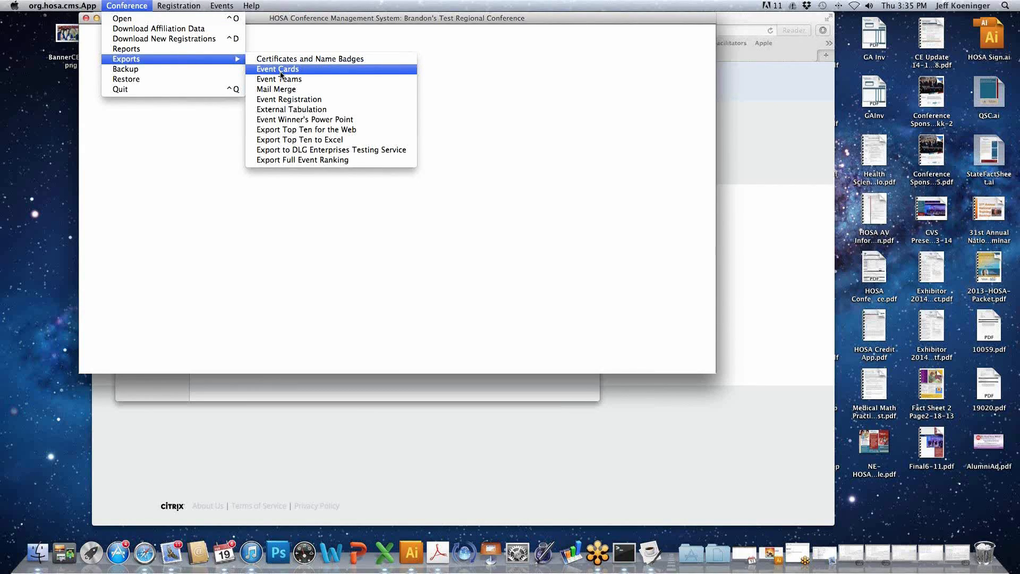
left_click(291, 37)
- Log on to the online testing results download with the account ID and password, and cancel at the conference list
left_click(230, 5)
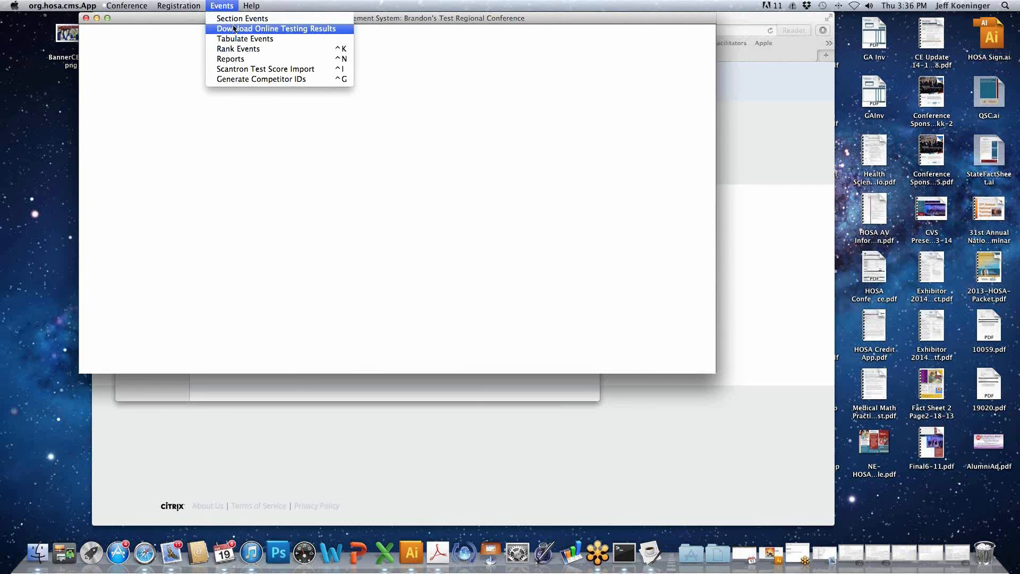
left_click(233, 28)
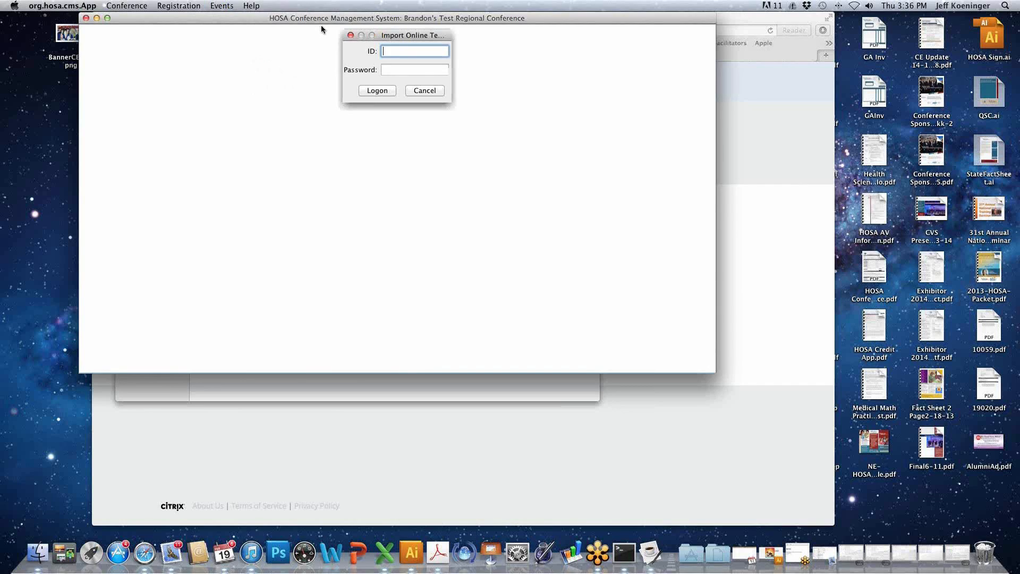
type("159")
key("Tab")
type("******")
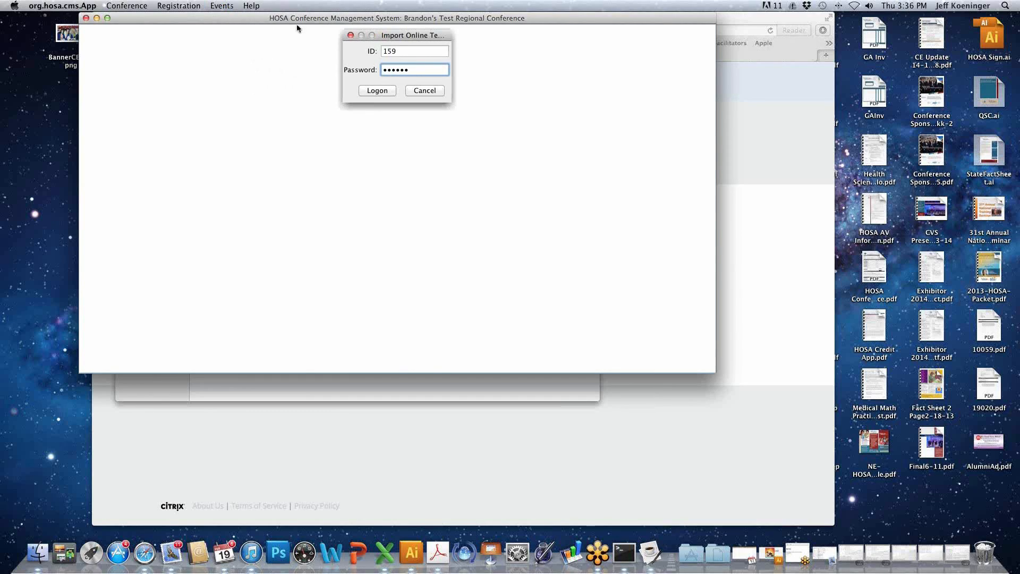
left_click(375, 90)
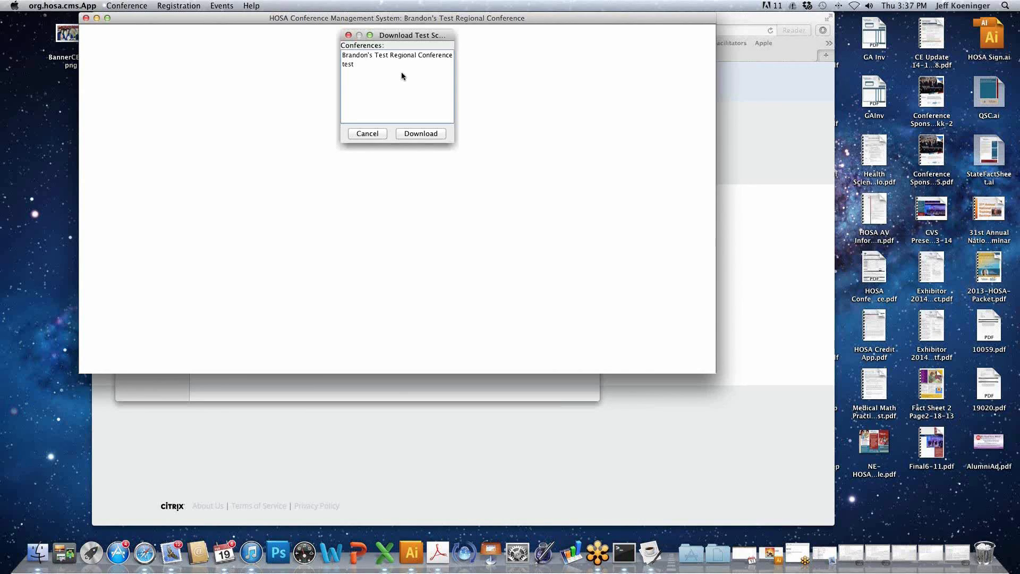
left_click(366, 134)
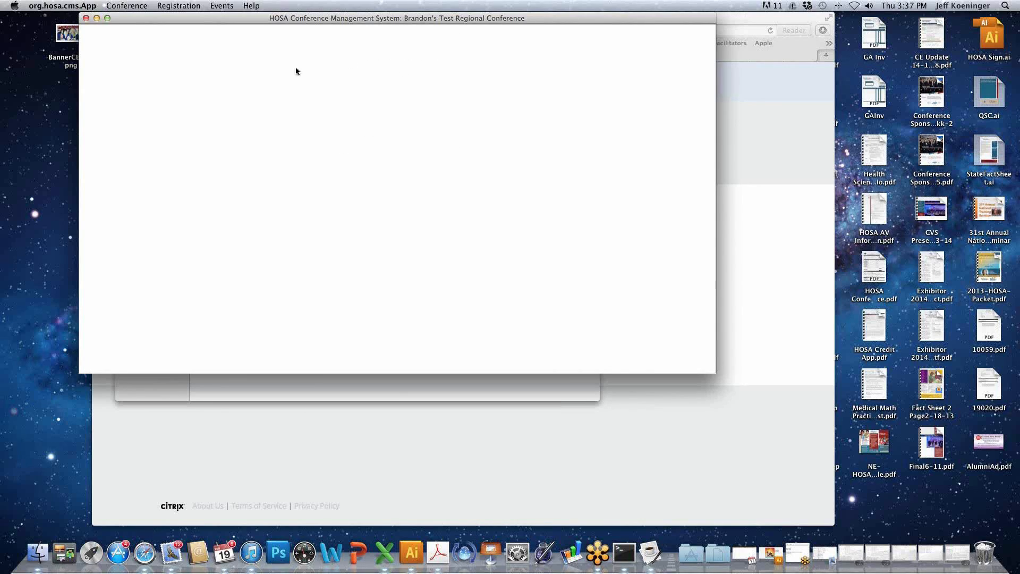
- Start event tabulation for Clinical Nursing Health Professions Events (8), Round #1, and proceed to entering raw scores
left_click(222, 6)
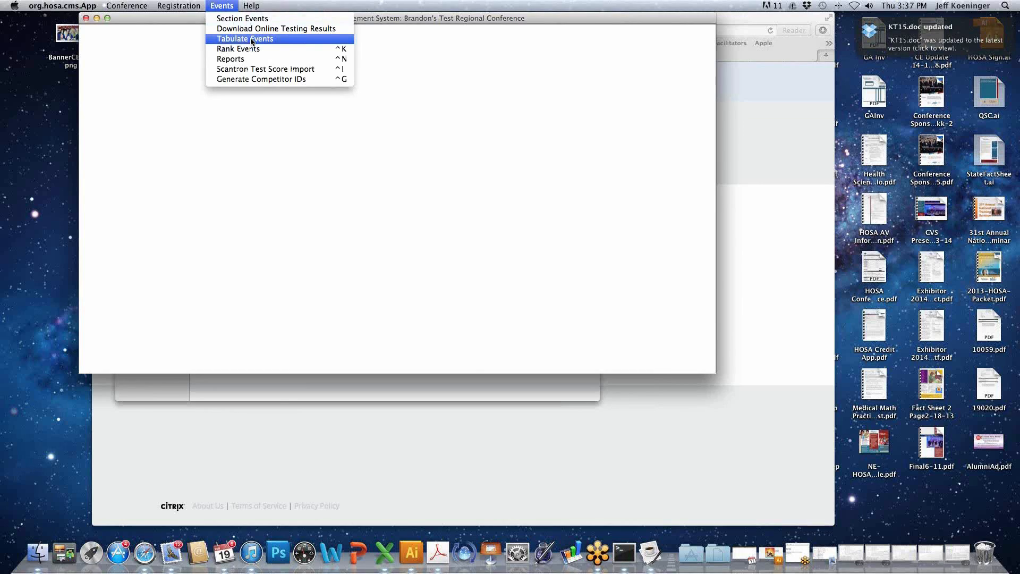
left_click(250, 40)
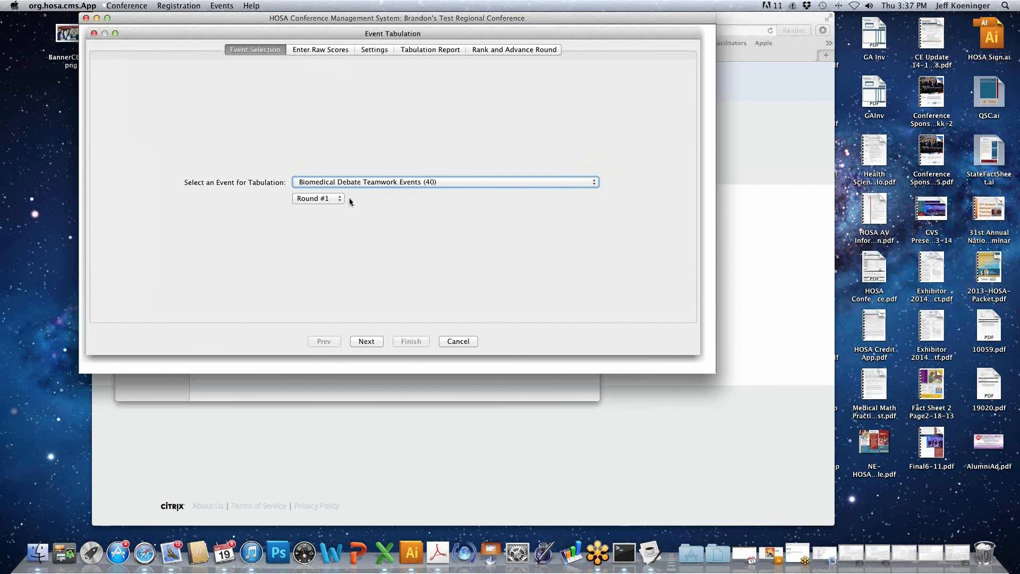
left_click(354, 184)
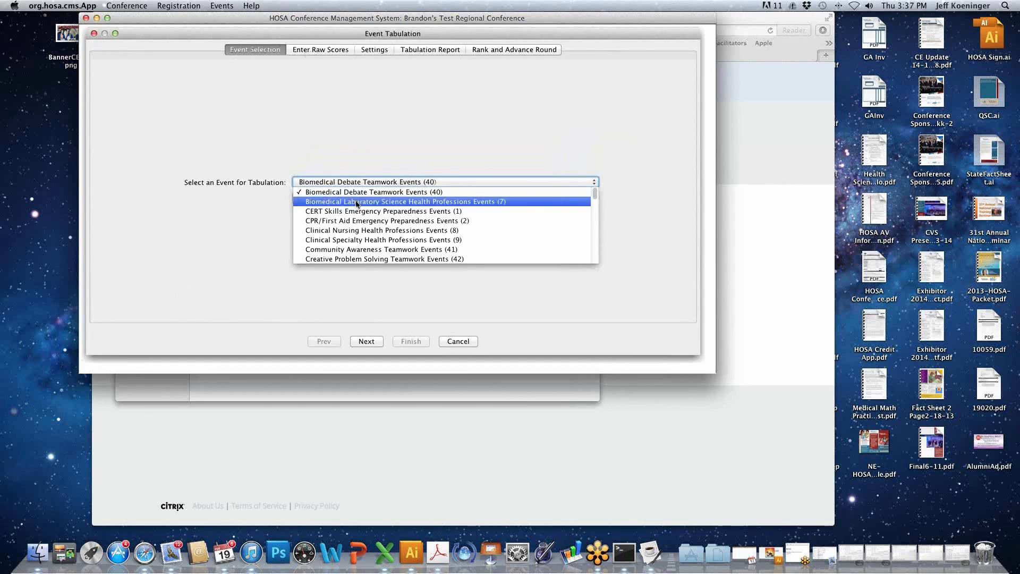
left_click(362, 231)
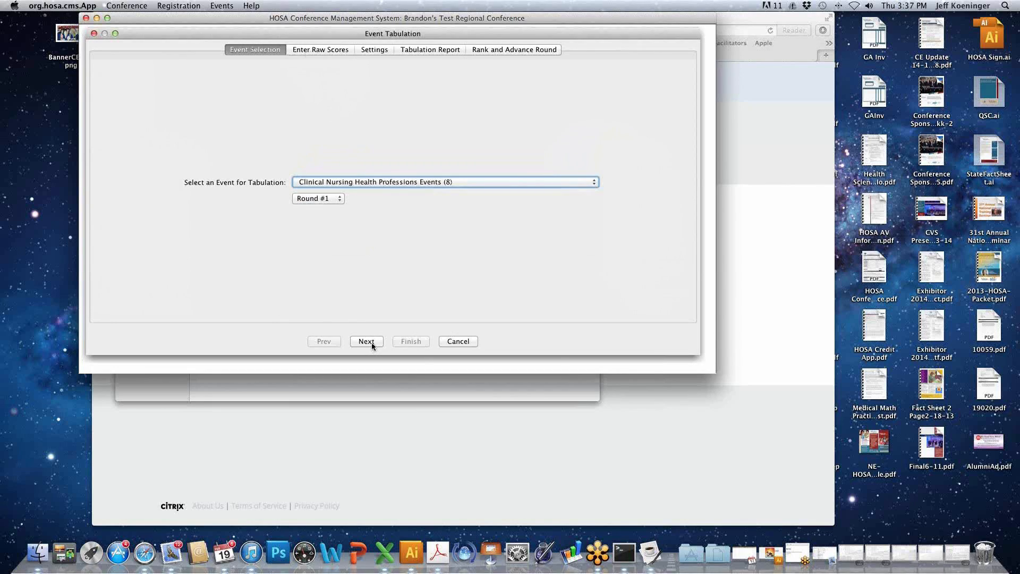
left_click(340, 198)
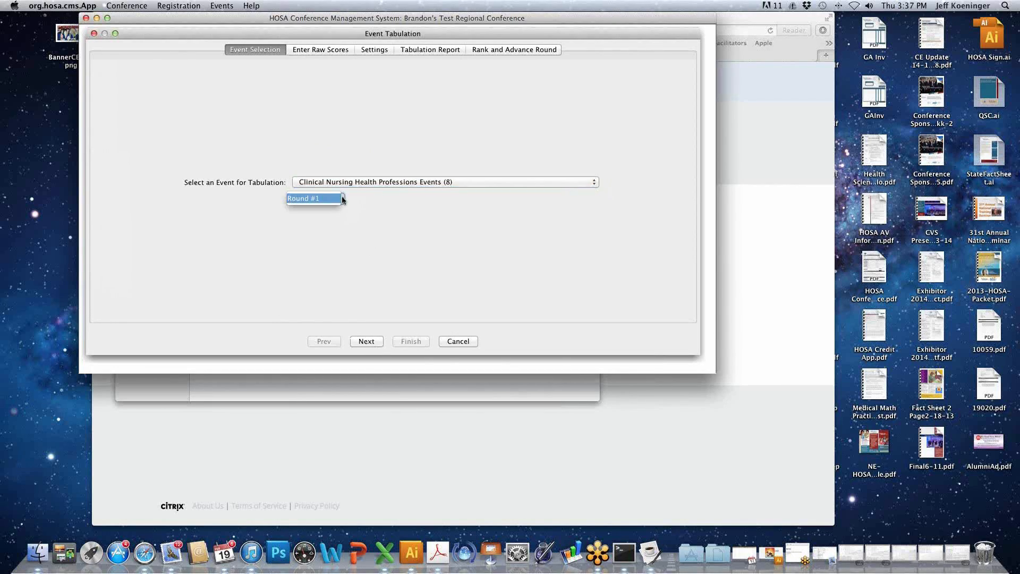
left_click(340, 199)
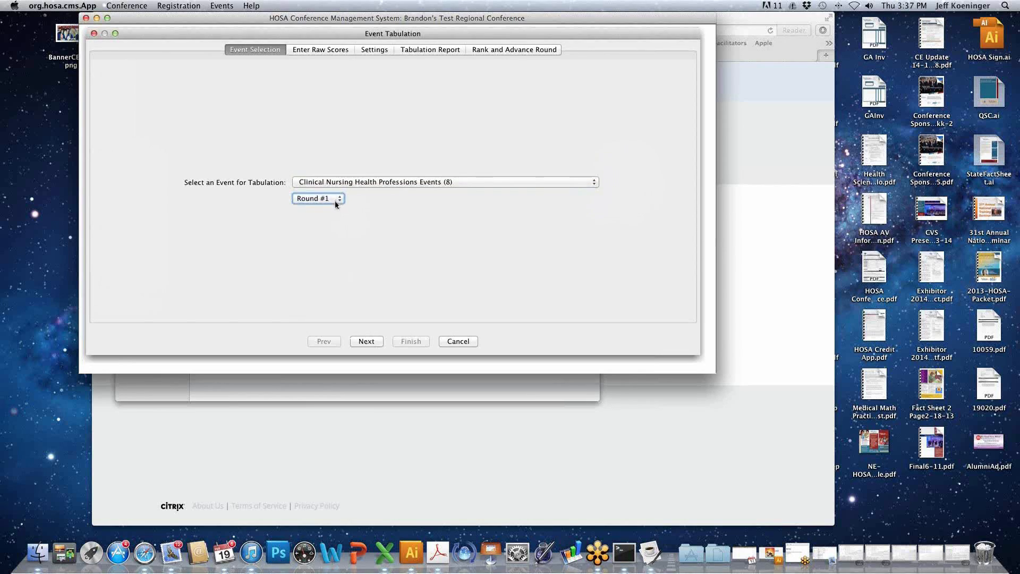
left_click(374, 342)
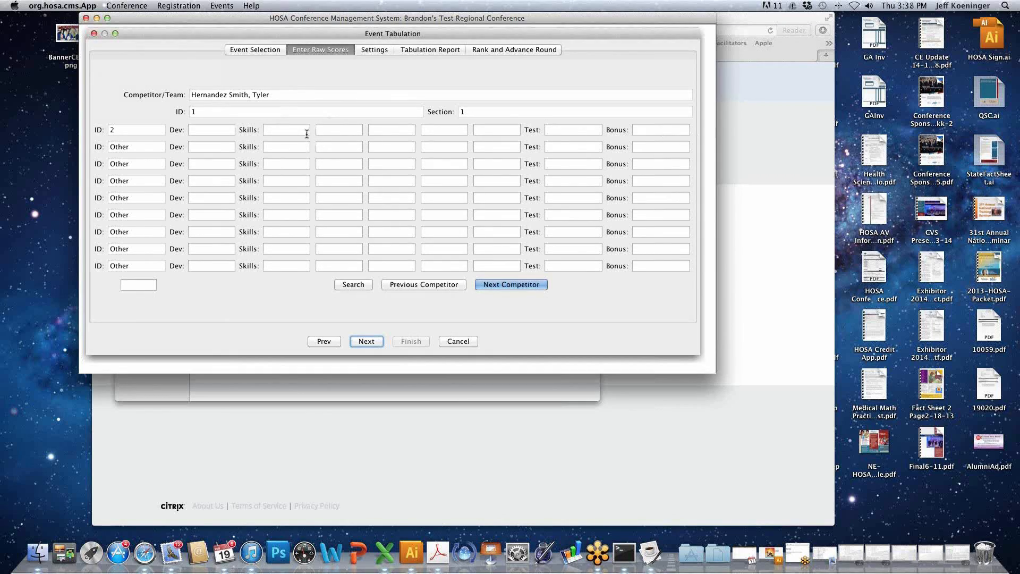
- Enter a test score of 75 and a skills score of 20 in the first row for the first competitor
left_click(554, 129)
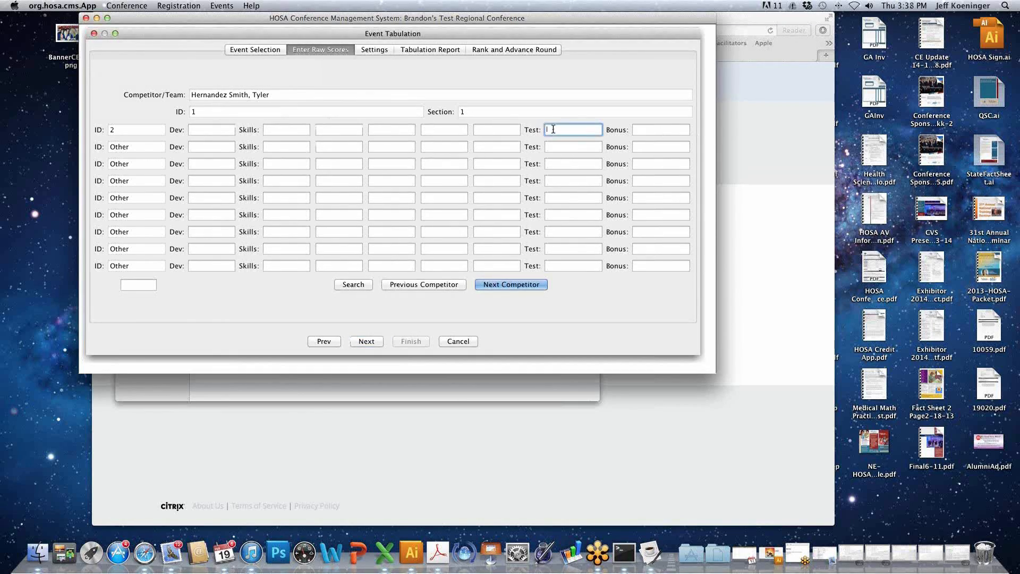
type("75")
left_click(296, 130)
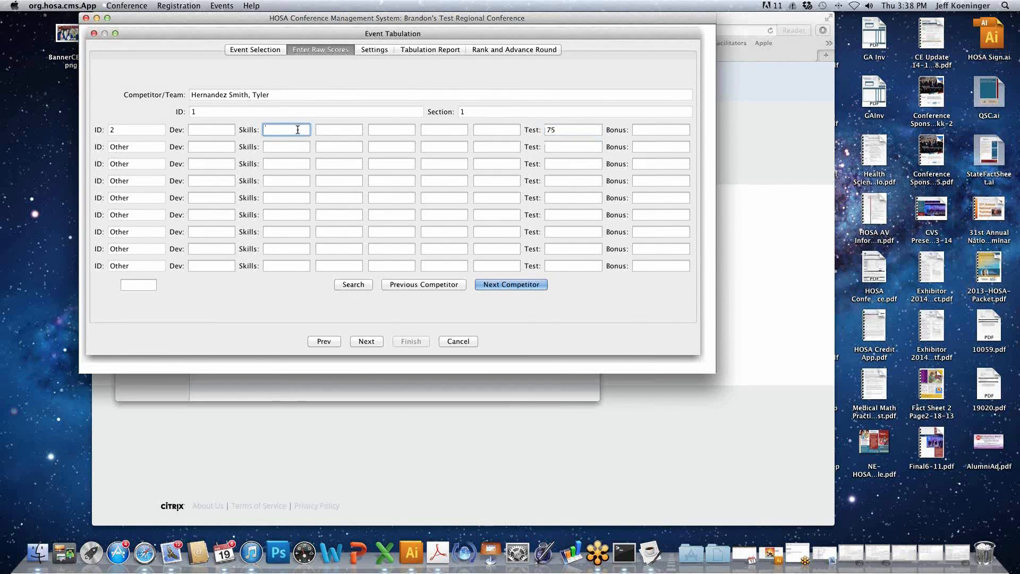
type("20")
key("Tab")
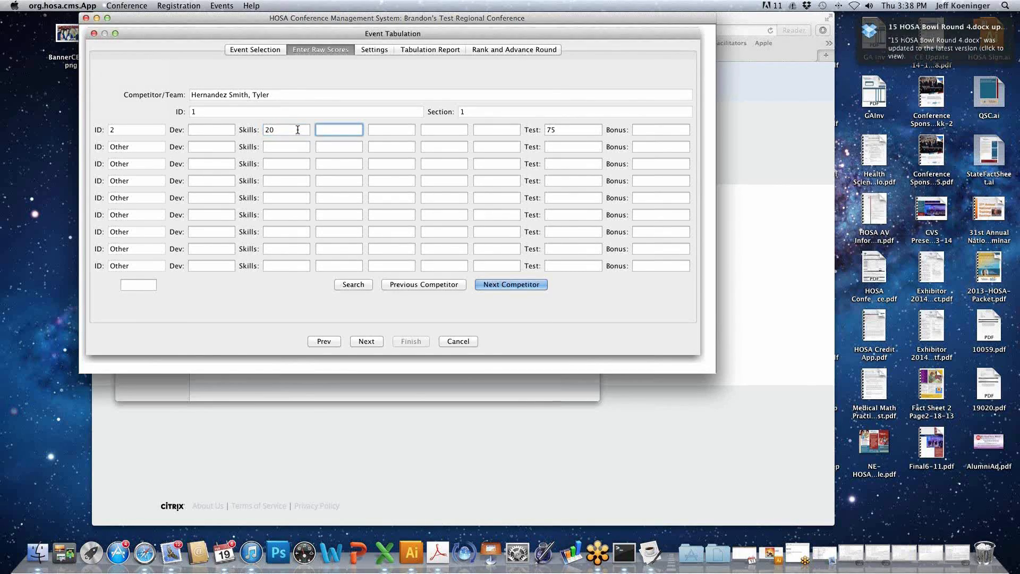
- Enter a skills score of 10 in the second row for the first competitor and advance to the next competitor
left_click(305, 147)
type("10")
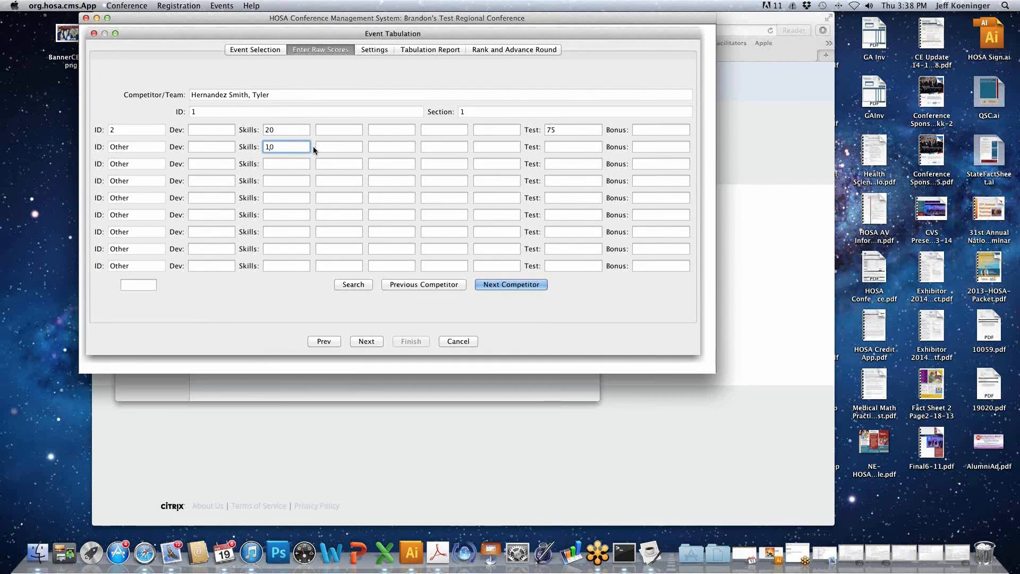
key("Tab")
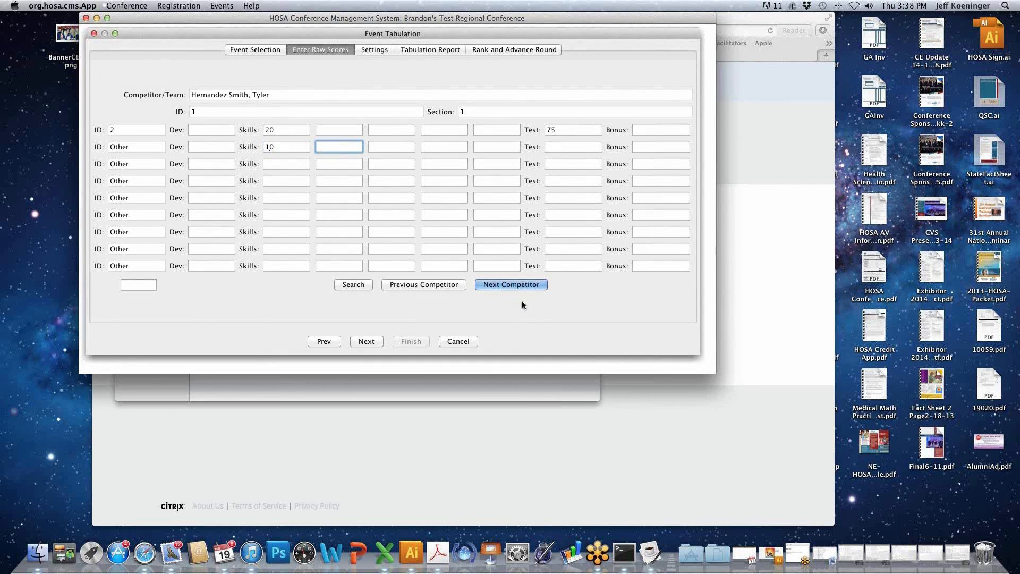
left_click(519, 288)
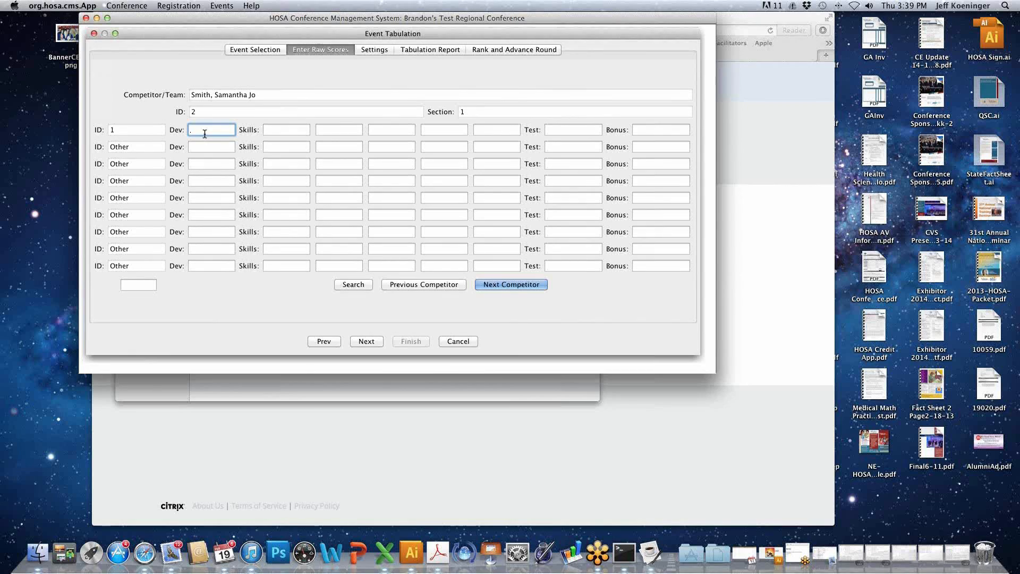
- Enter a bonus of -10 in the first row for the second competitor, and clear it again
left_click(650, 130)
type("-10")
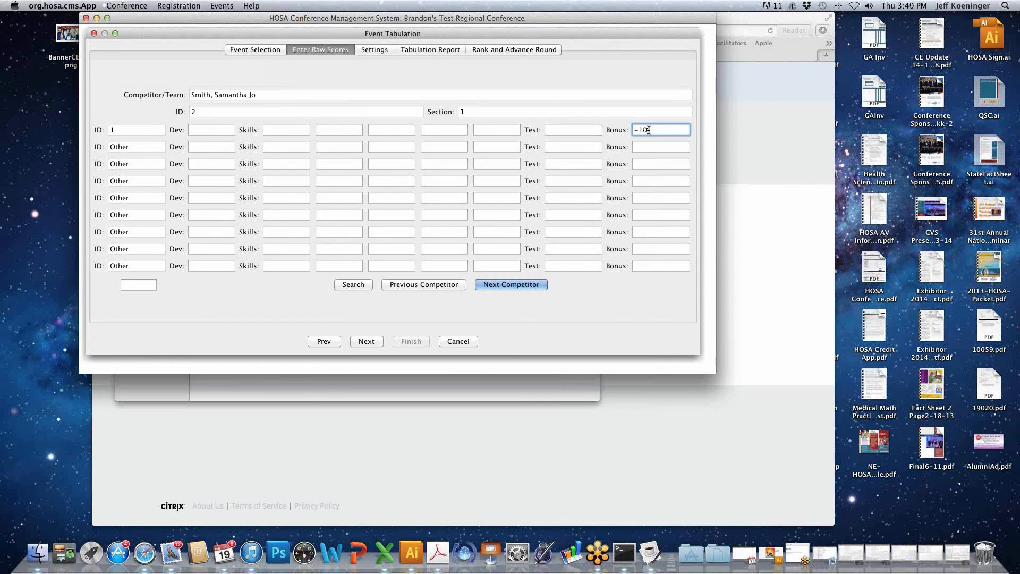
key("BackSpace")
key("BackSpace")
key("BackSpace")
- Enter the second competitor's scores: skills 12 and test 65 in the first row, and skills 4 in the second row
left_click(287, 130)
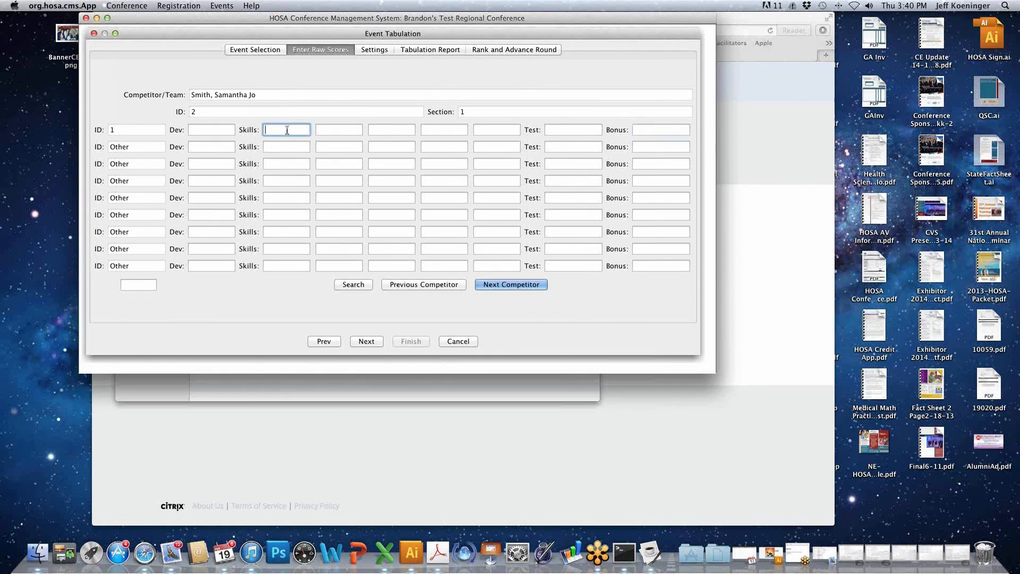
type("12")
left_click(298, 146)
type("4")
left_click(555, 129)
type("65")
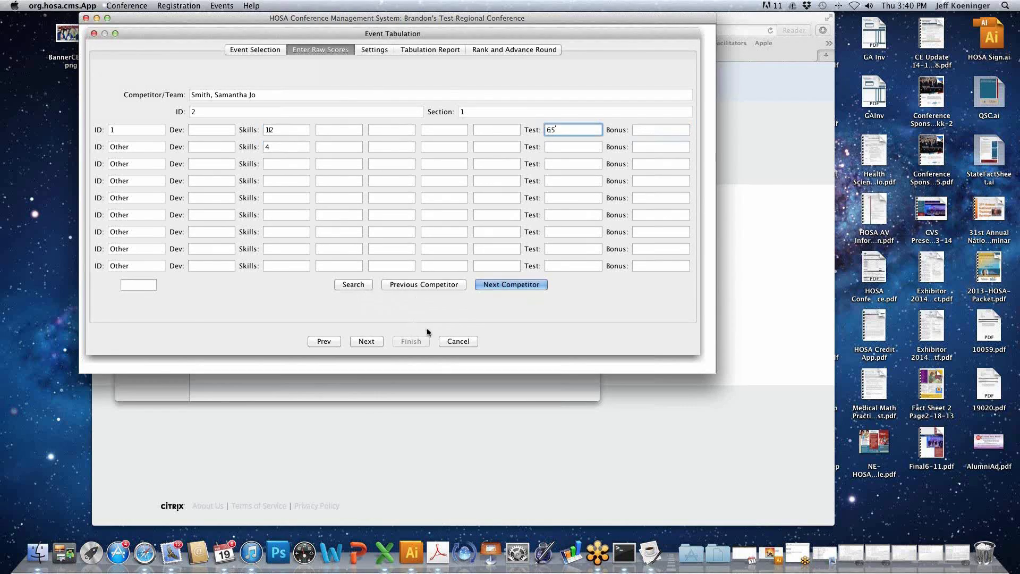
- Review the tie-break score options, keep Manual, and tabulate and rank the round
left_click(368, 342)
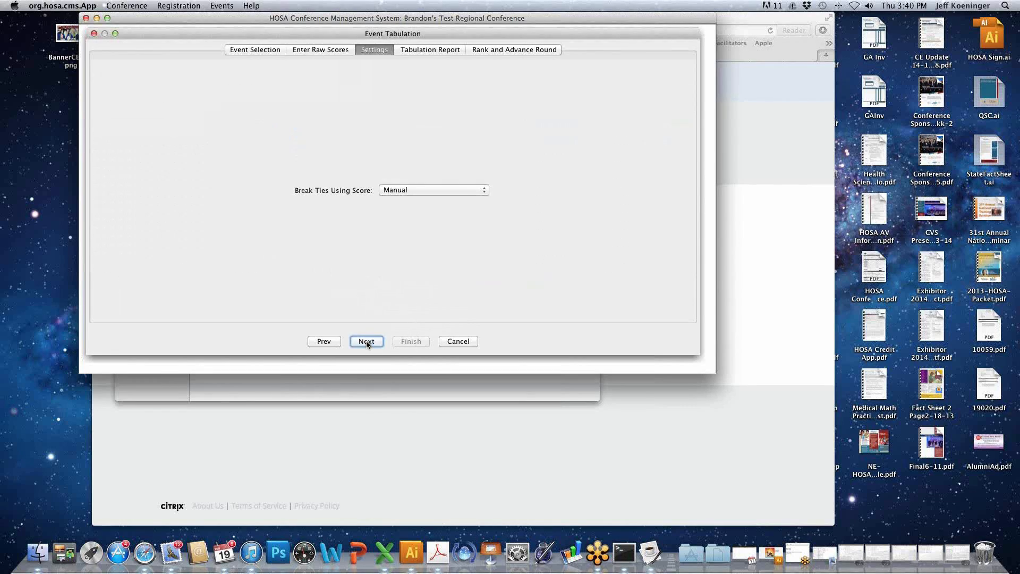
left_click(435, 191)
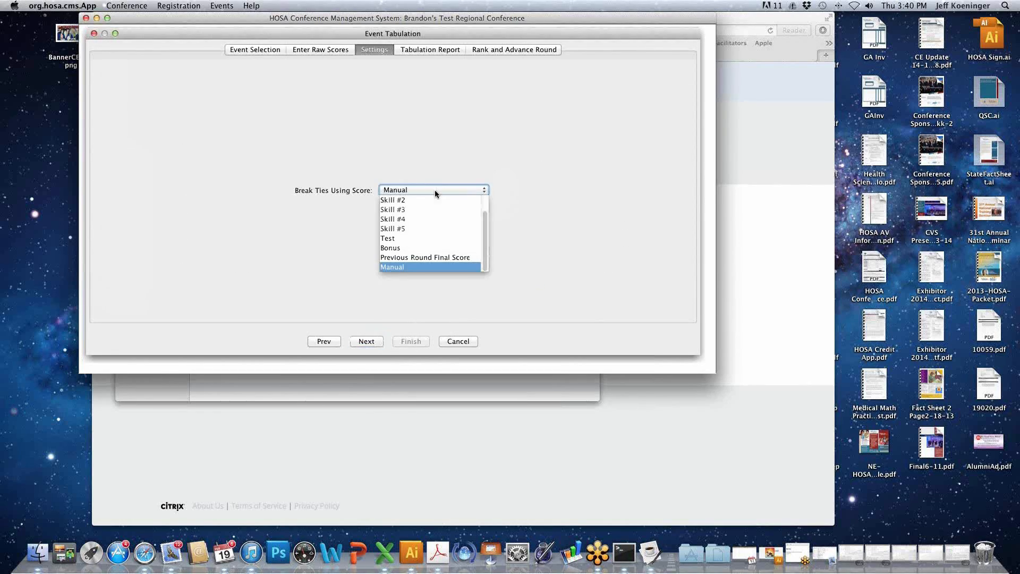
left_click(435, 190)
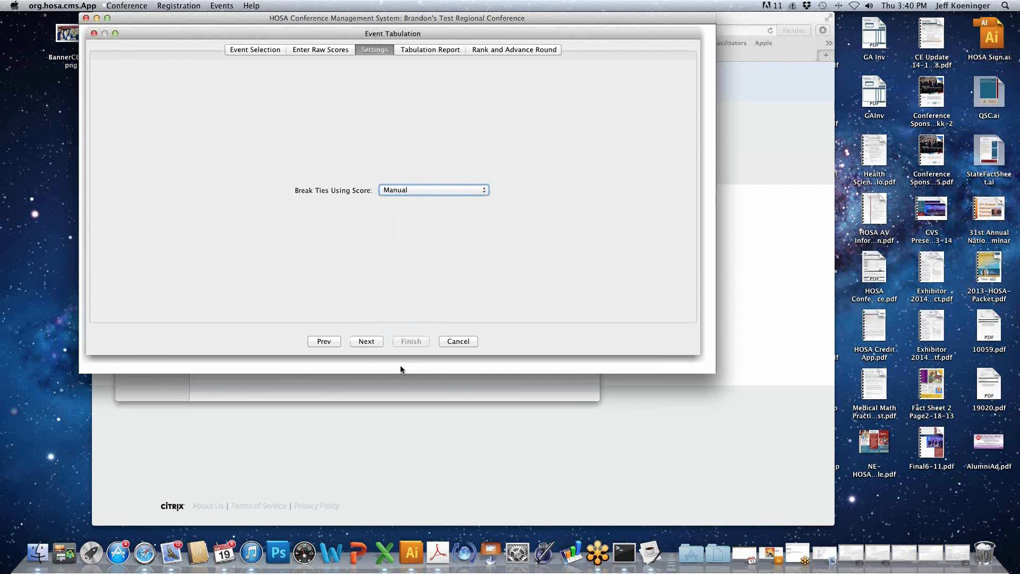
left_click(402, 193)
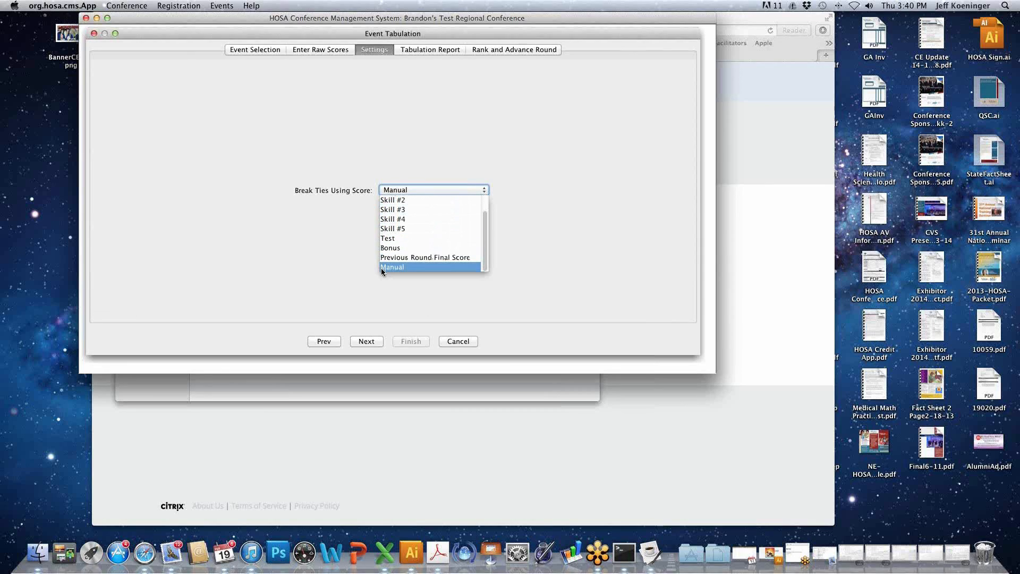
left_click(309, 234)
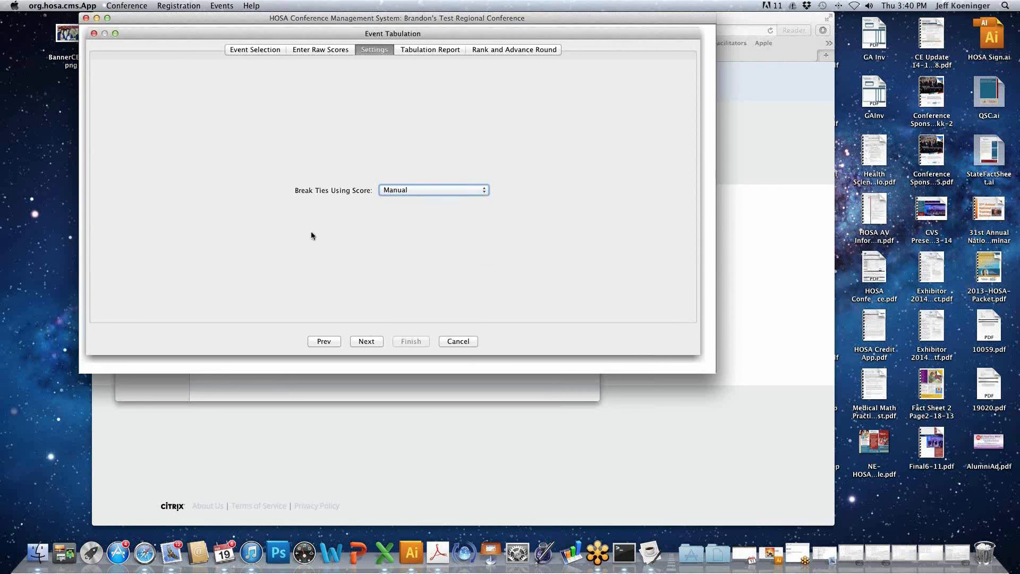
left_click(364, 343)
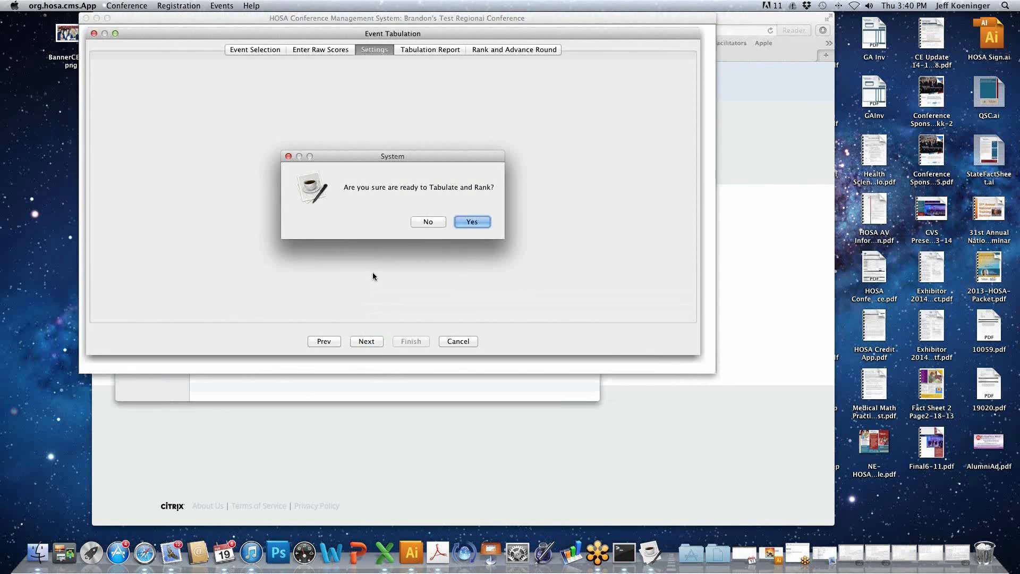
left_click(483, 224)
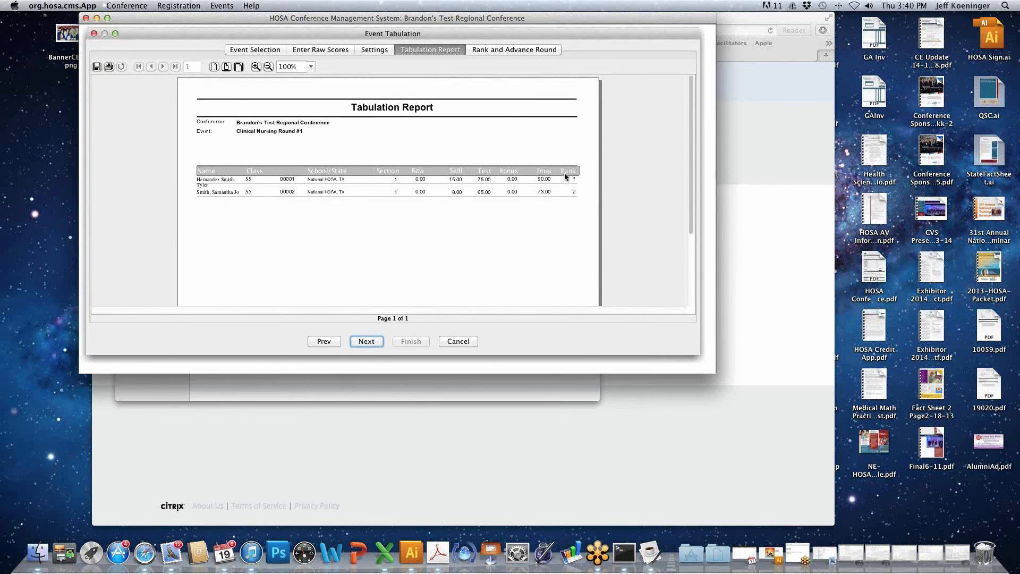
- Proceed from the tabulation report to ranking and advancing the round, and list the Secondary participants
left_click(374, 343)
left_click(443, 69)
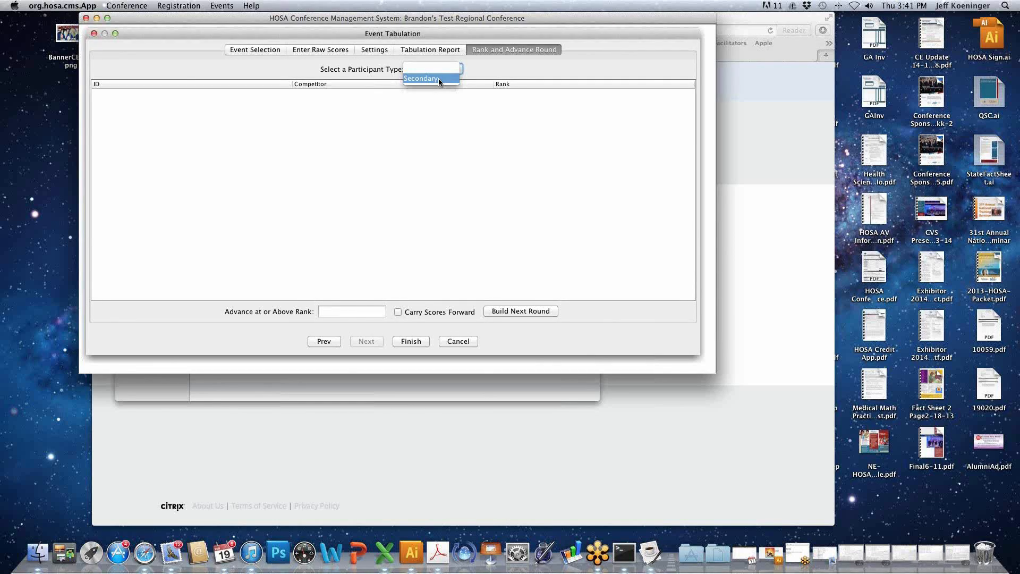
left_click(439, 78)
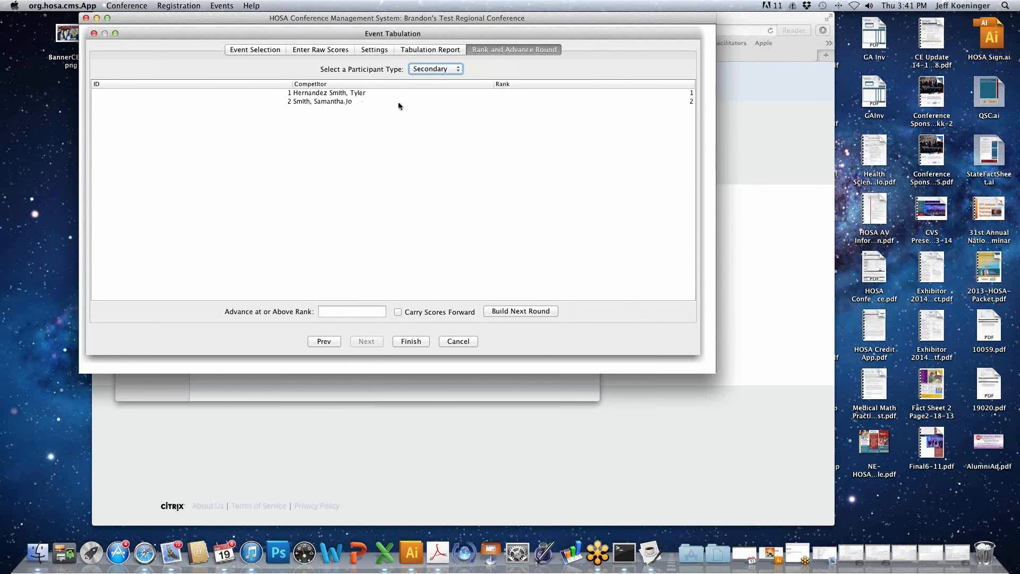
- Swap the two competitors' ranks, giving competitor ID 2 rank 1 and competitor ID 1 rank 2
double_click(692, 102)
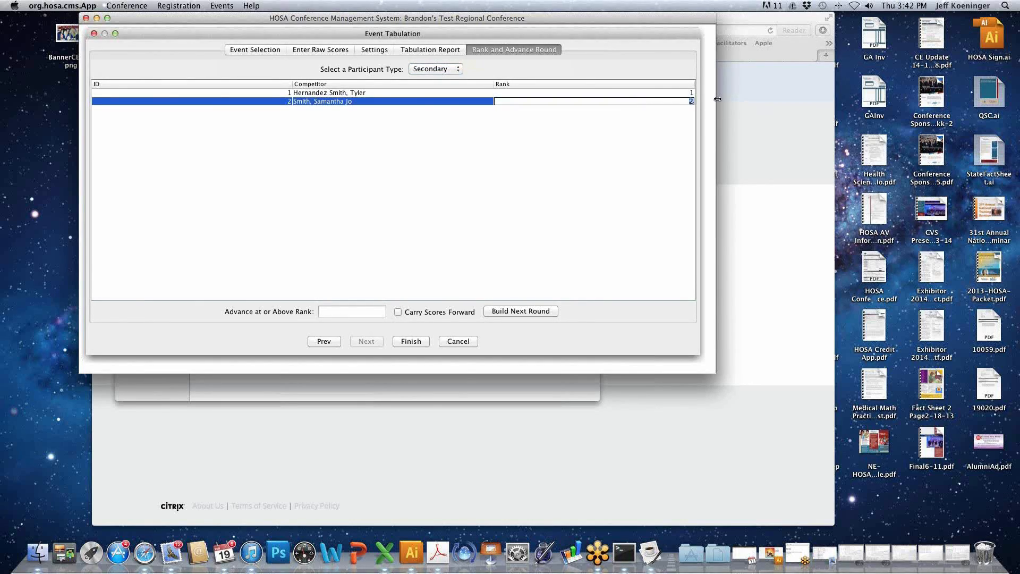
double_click(690, 93)
left_click_drag(691, 92, 705, 93)
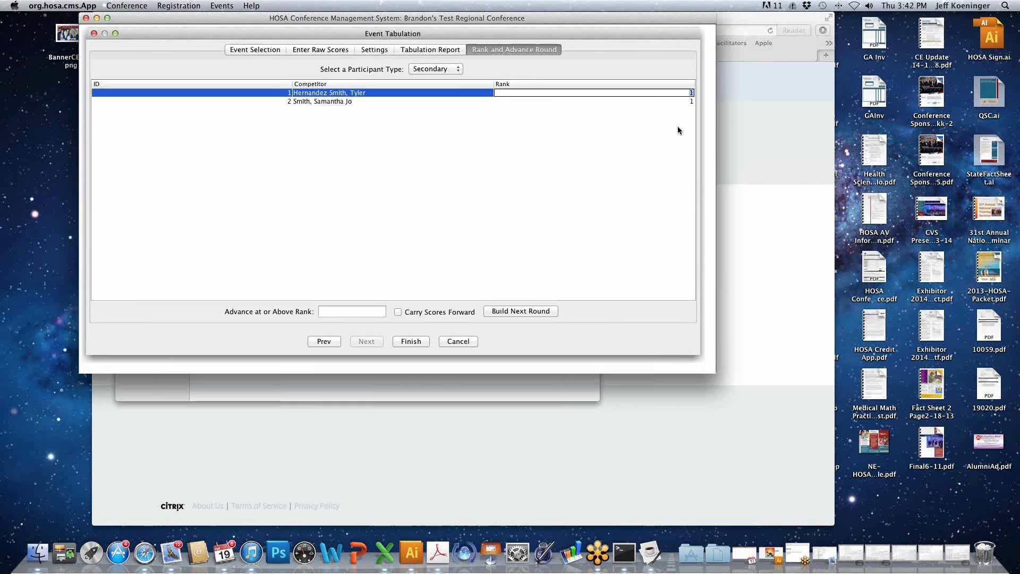
type("2")
key("Return")
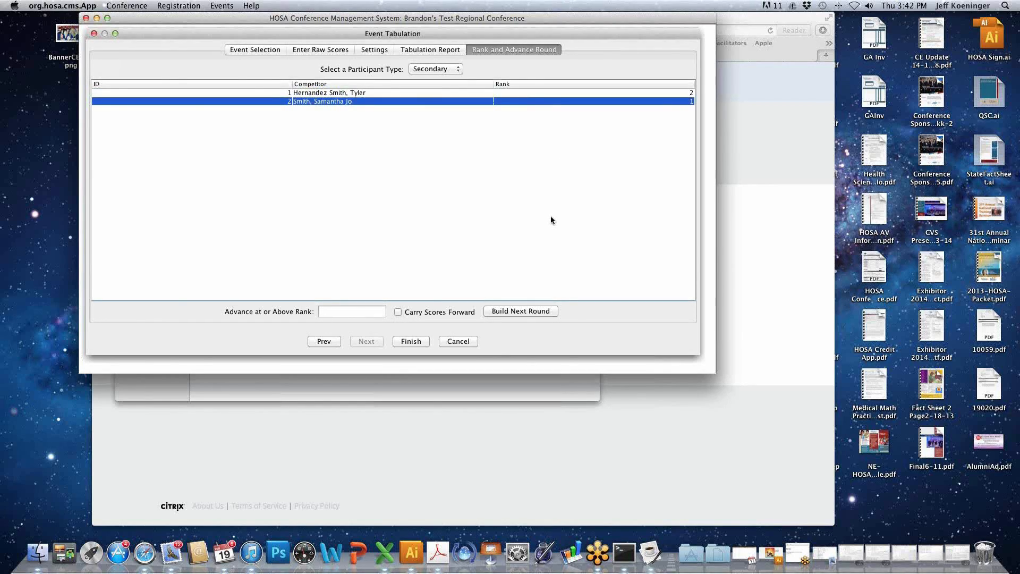
double_click(680, 93)
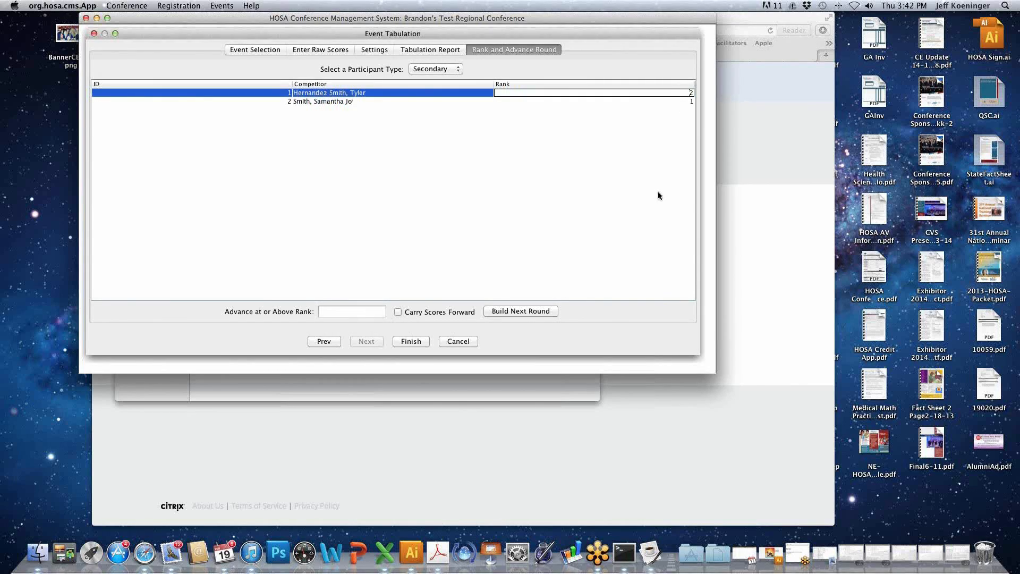
left_click(413, 101)
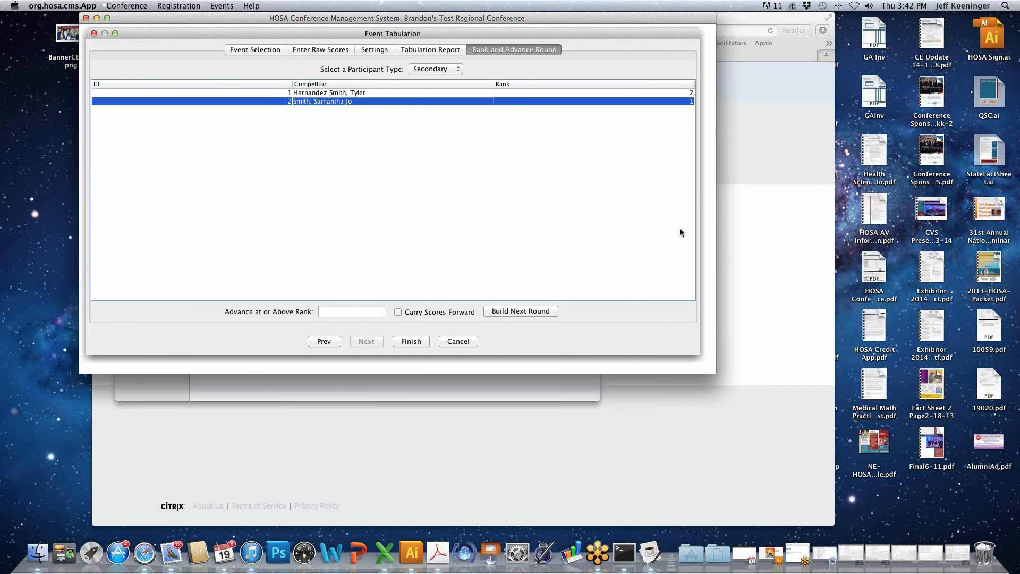
- Build the next round advancing at or above rank 15 with scores carried forward, and finish the tabulation
left_click(351, 310)
type("13")
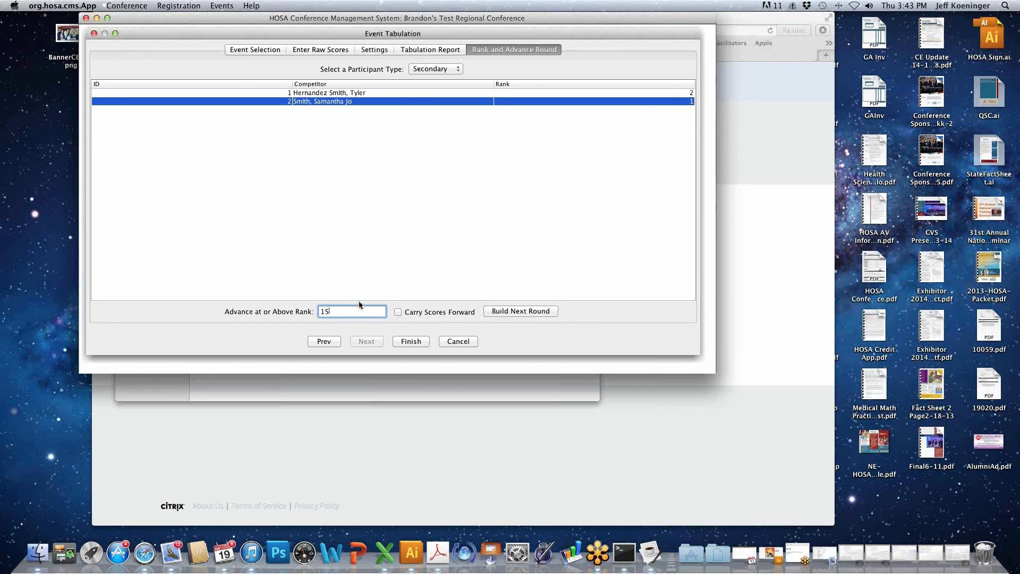
left_click(399, 314)
left_click(546, 312)
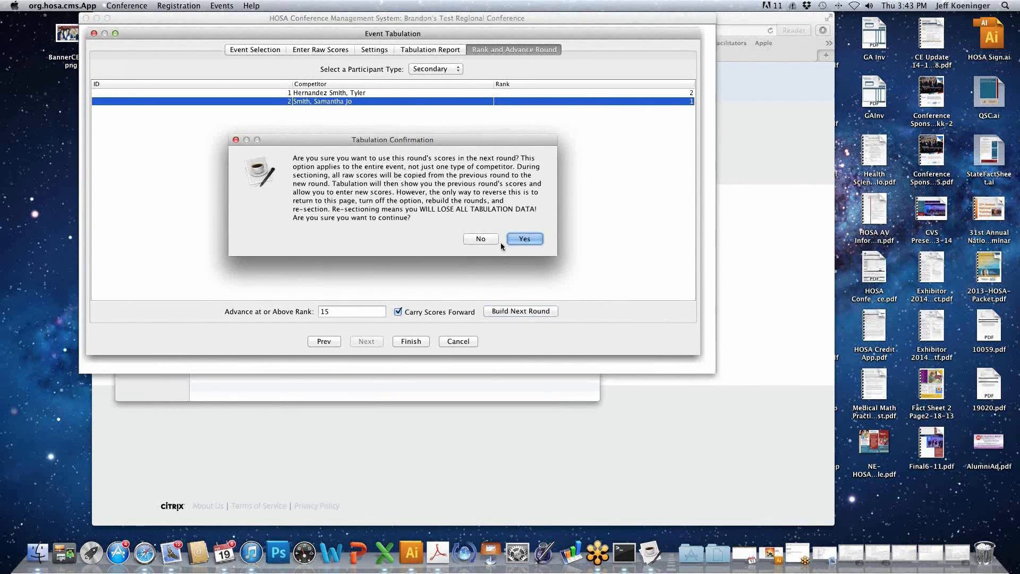
left_click(524, 239)
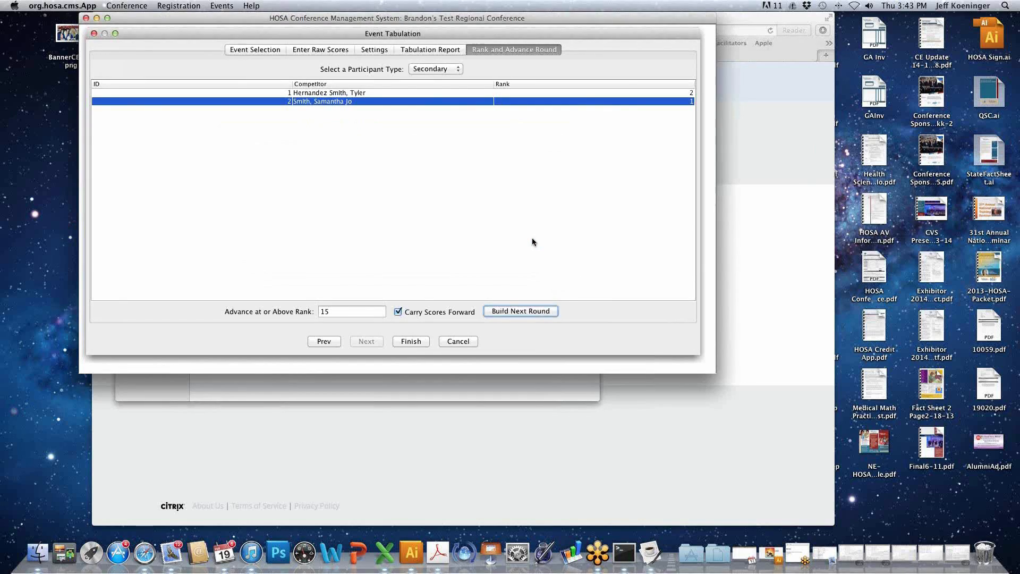
left_click(423, 343)
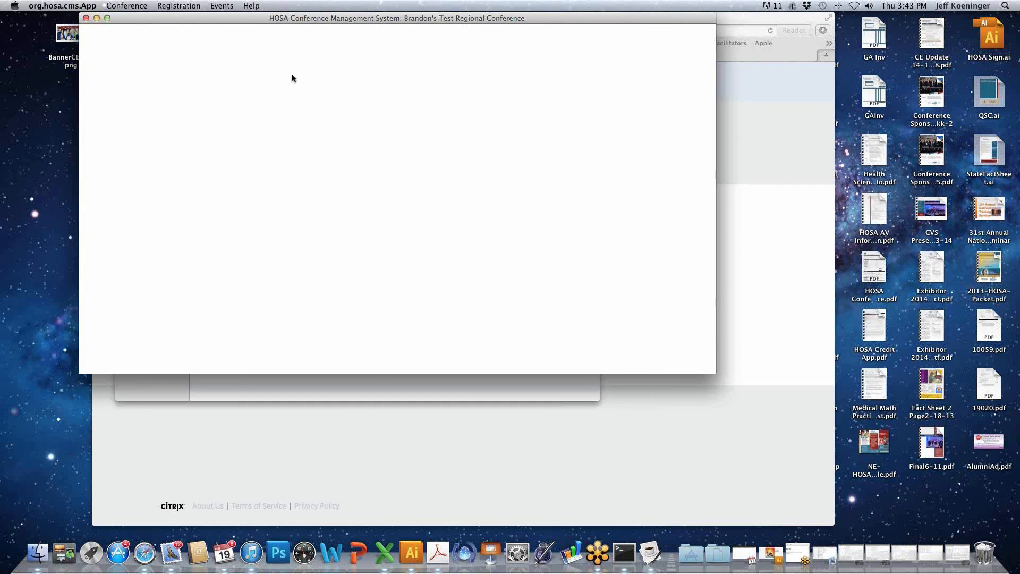
- Check the Secondary rankings for Clinical Nursing Health Professions Events (8) Round #1 in Rank Events, and close the window
left_click(223, 6)
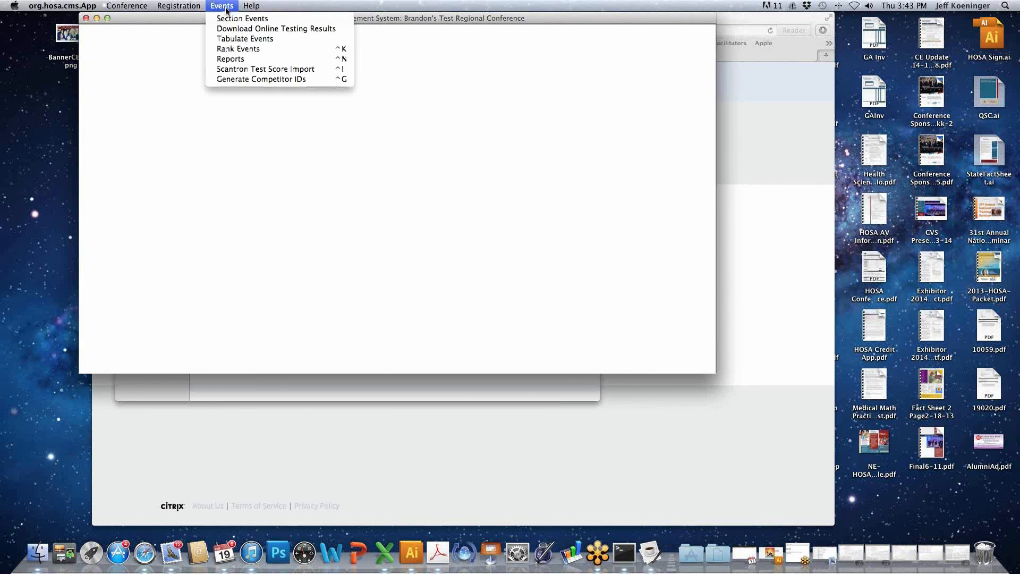
left_click(238, 53)
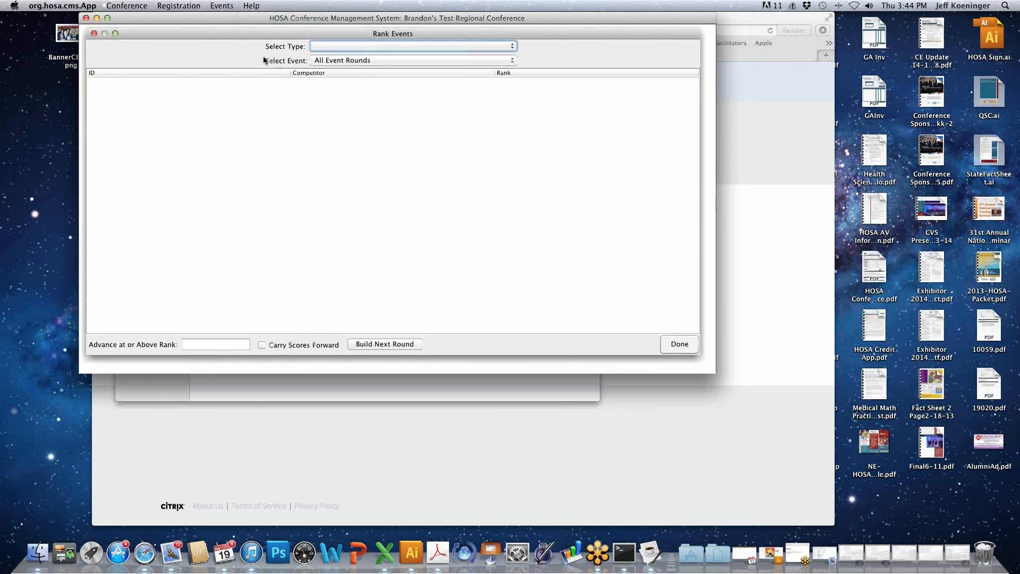
left_click(387, 44)
left_click(378, 53)
left_click(377, 61)
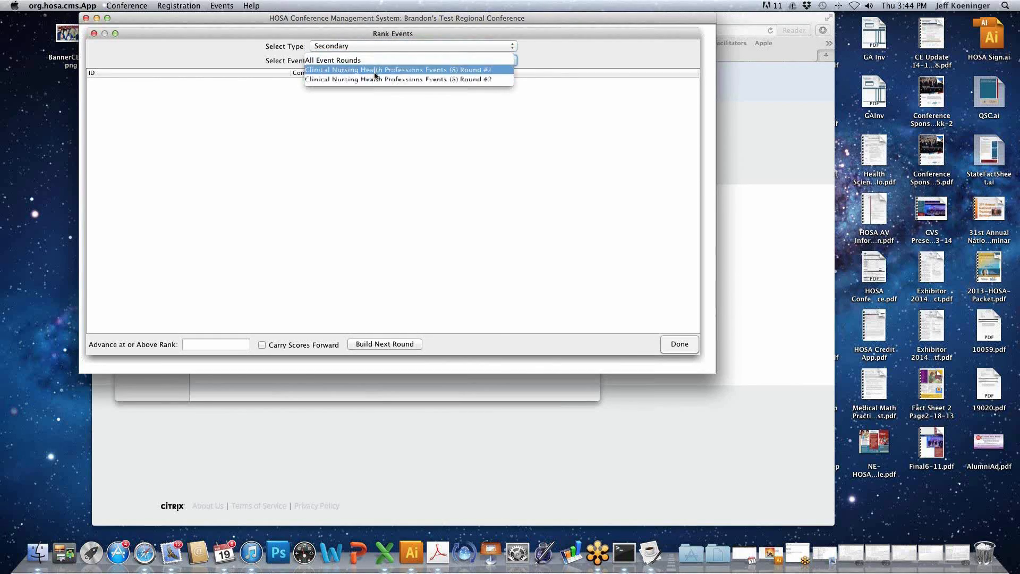
left_click(376, 74)
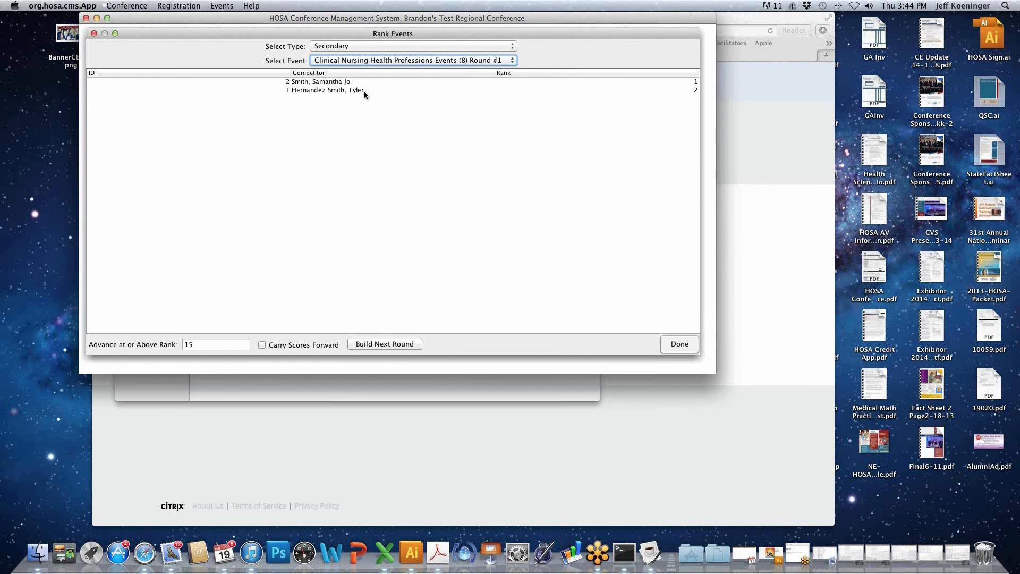
left_click(93, 34)
- Preview the Event Competitor List report for Clinical Nursing Health Professions Events (8) Round #1 from an enlarged event reports window, and close the preview
left_click(230, 7)
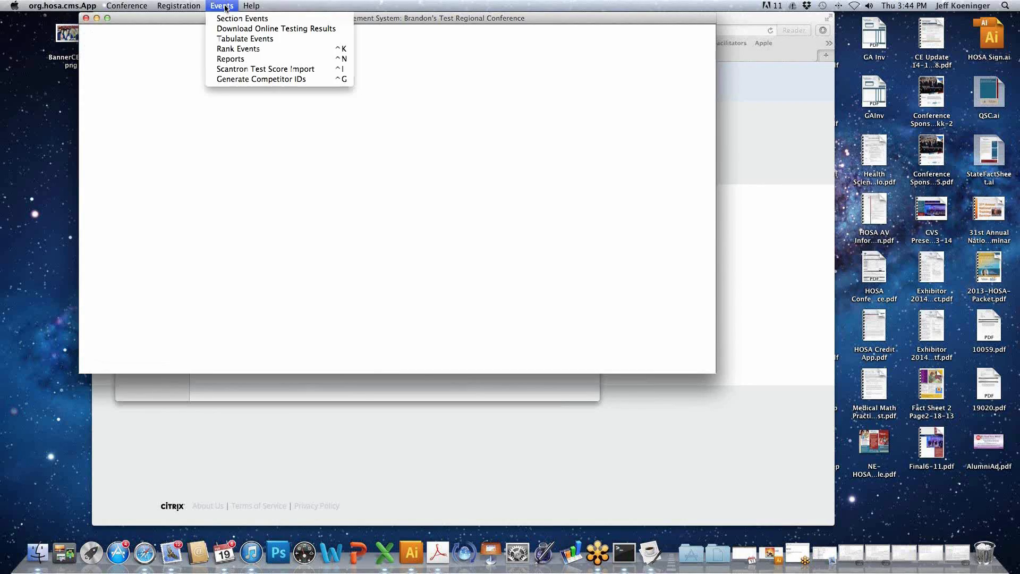
left_click(235, 59)
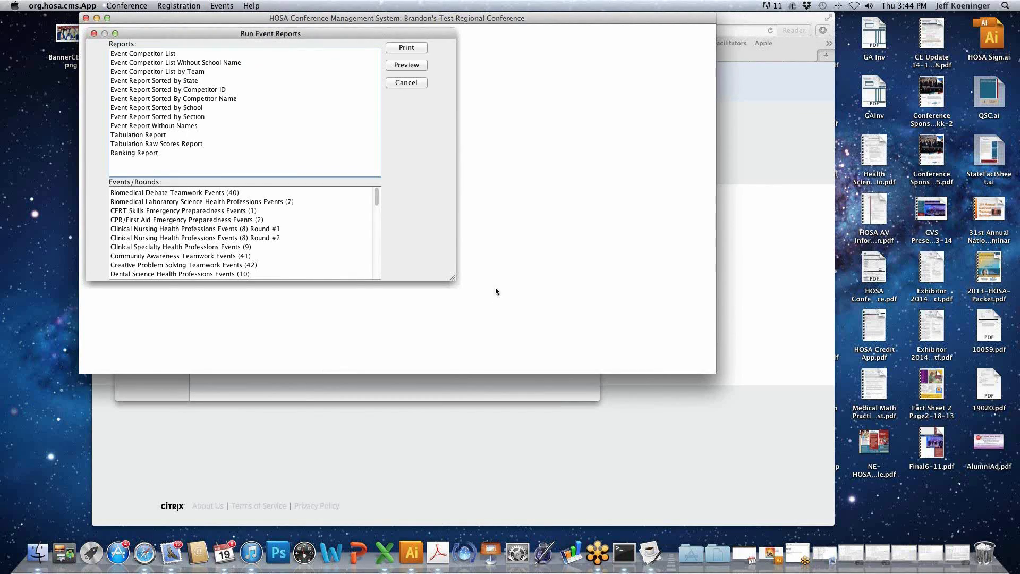
left_click_drag(453, 276, 565, 360)
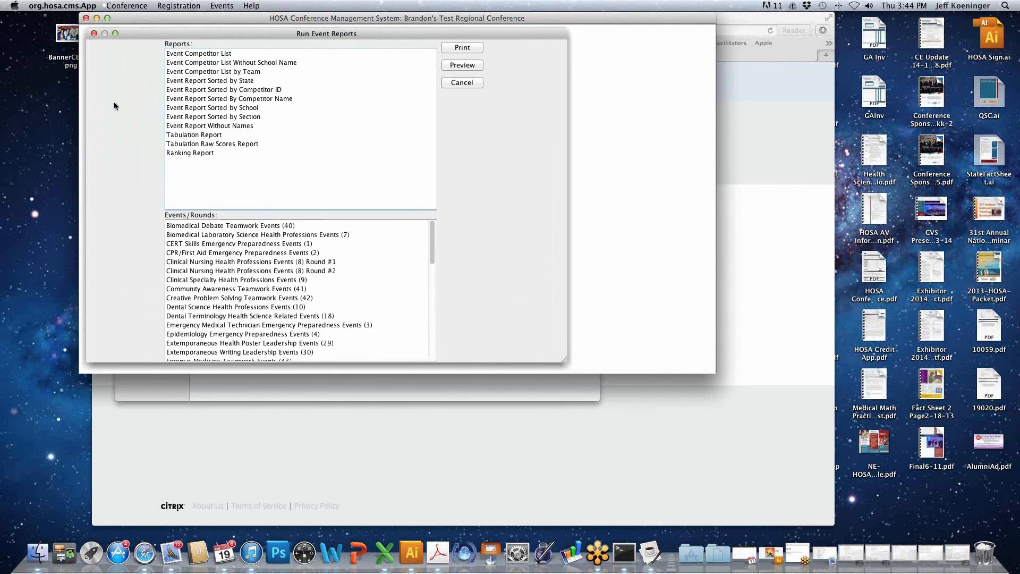
left_click(210, 55)
left_click(210, 55)
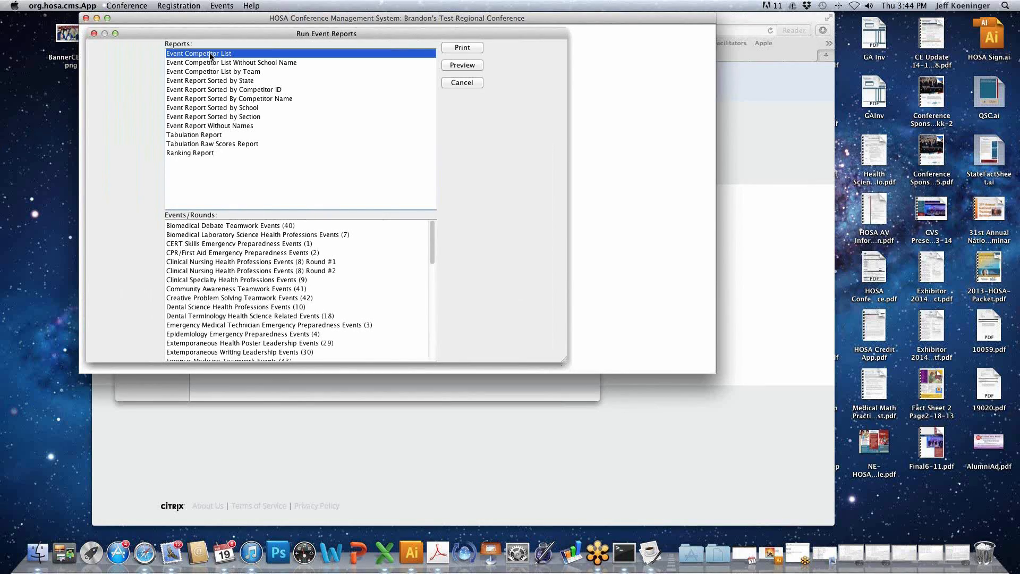
left_click(212, 262)
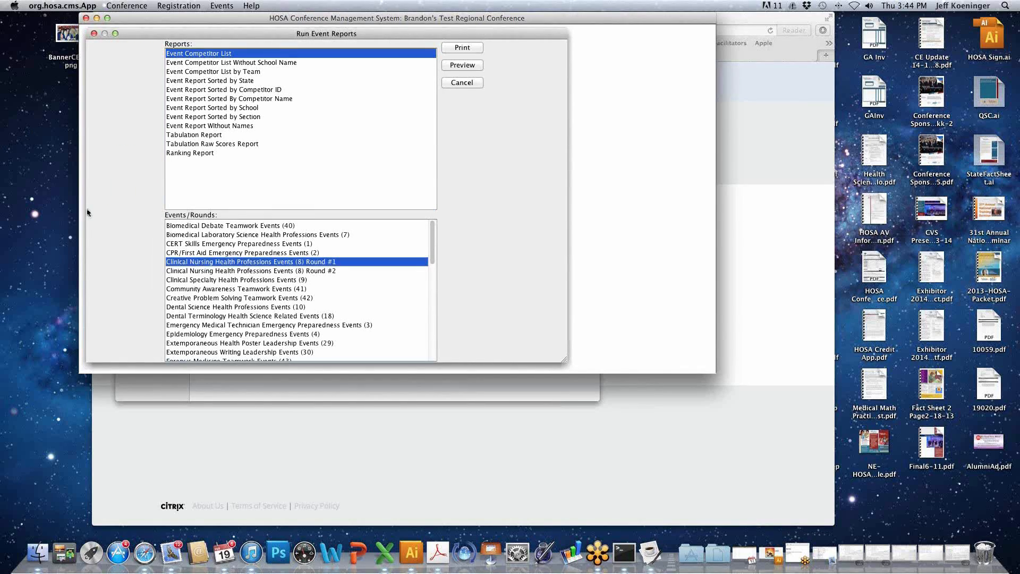
left_click(462, 65)
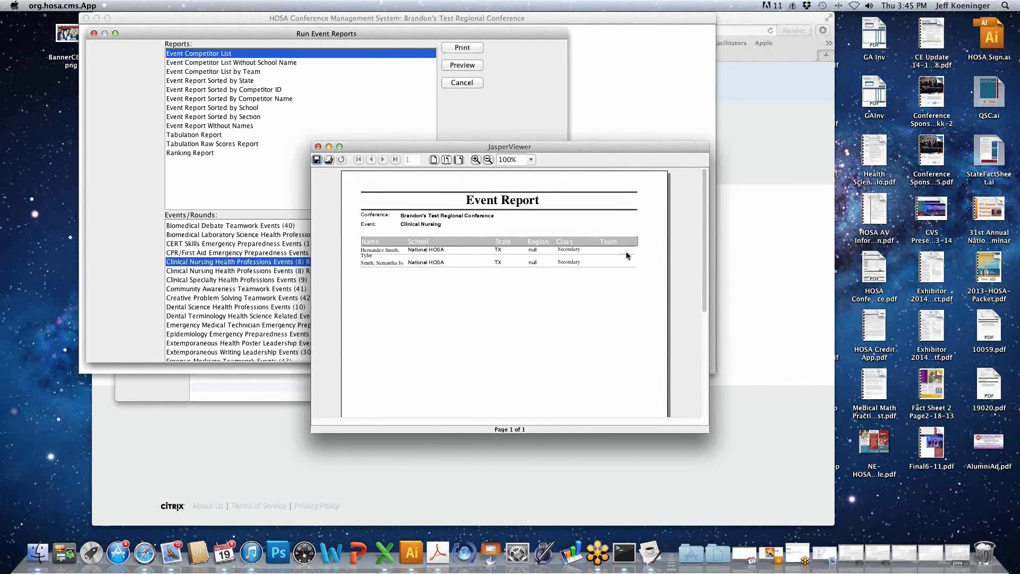
left_click(317, 146)
- Preview the Event Competitor List Without School Name report for the same round, and close the preview
left_click(260, 63)
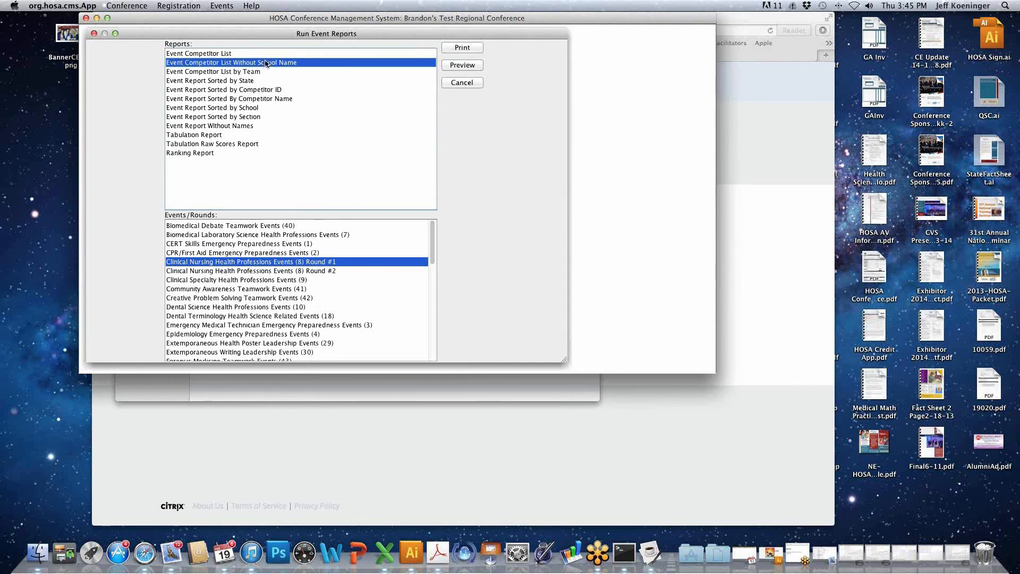
left_click(464, 66)
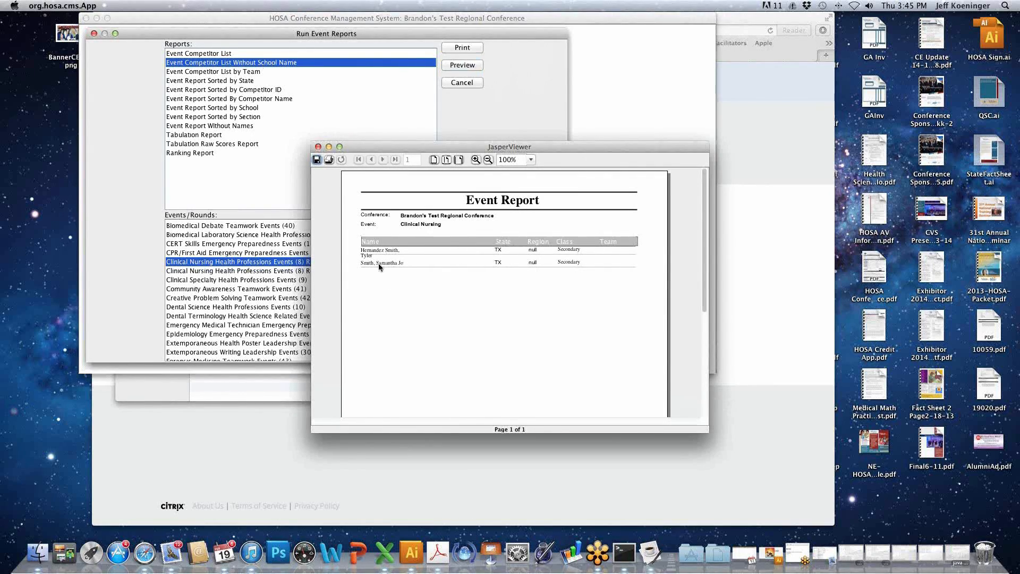
left_click(318, 147)
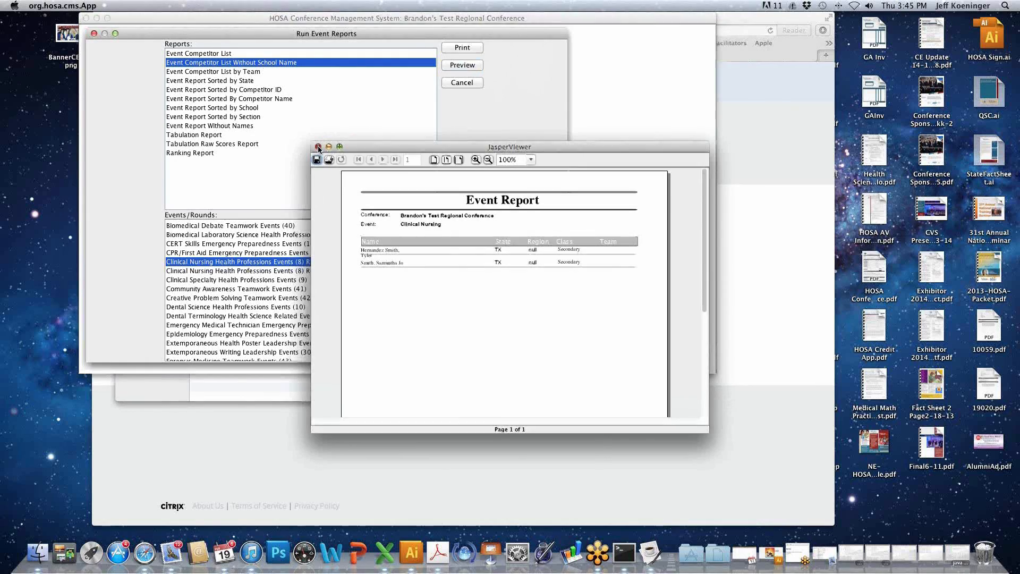
- Preview the Event Report Sorted by Competitor ID for Clinical Nursing Health Professions Events (8) Round #1 through its Event ID column, and close the preview
left_click(253, 72)
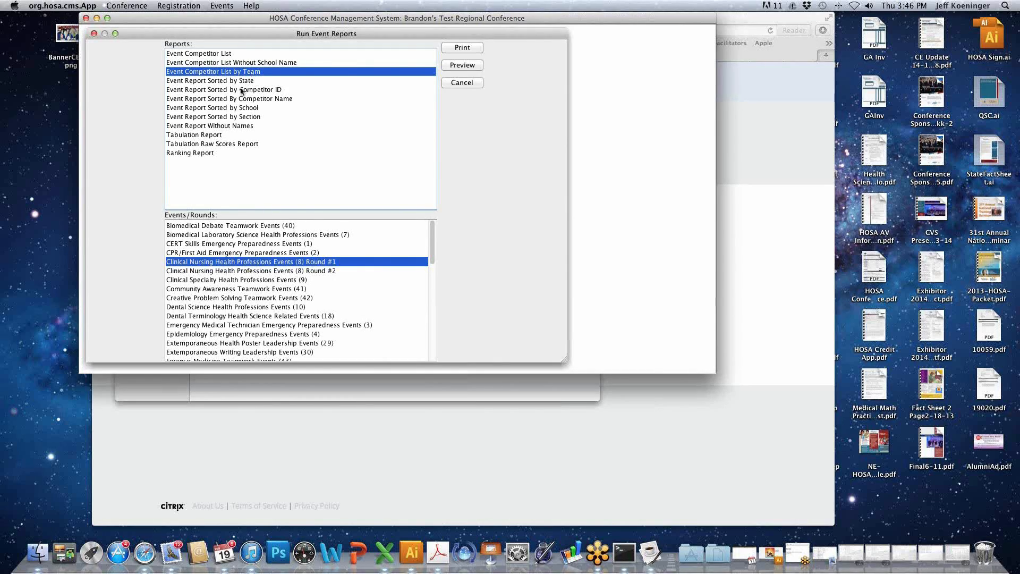
left_click(241, 90)
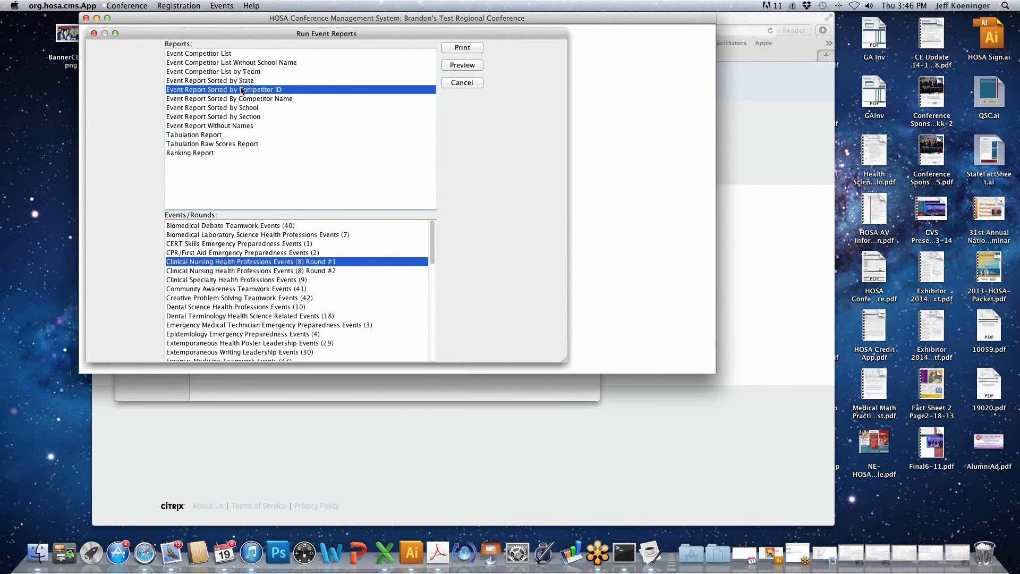
left_click(468, 66)
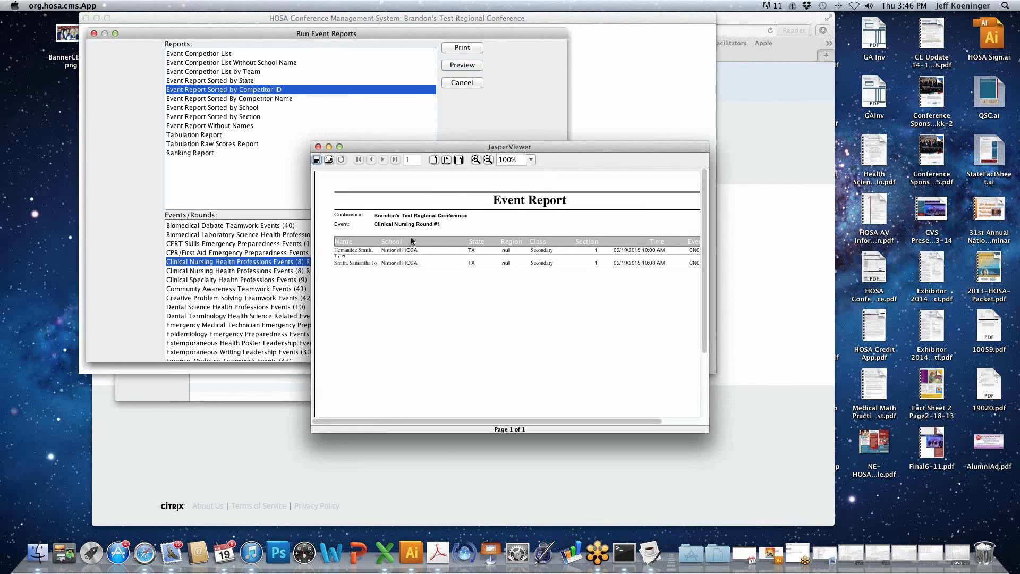
left_click_drag(515, 423, 544, 420)
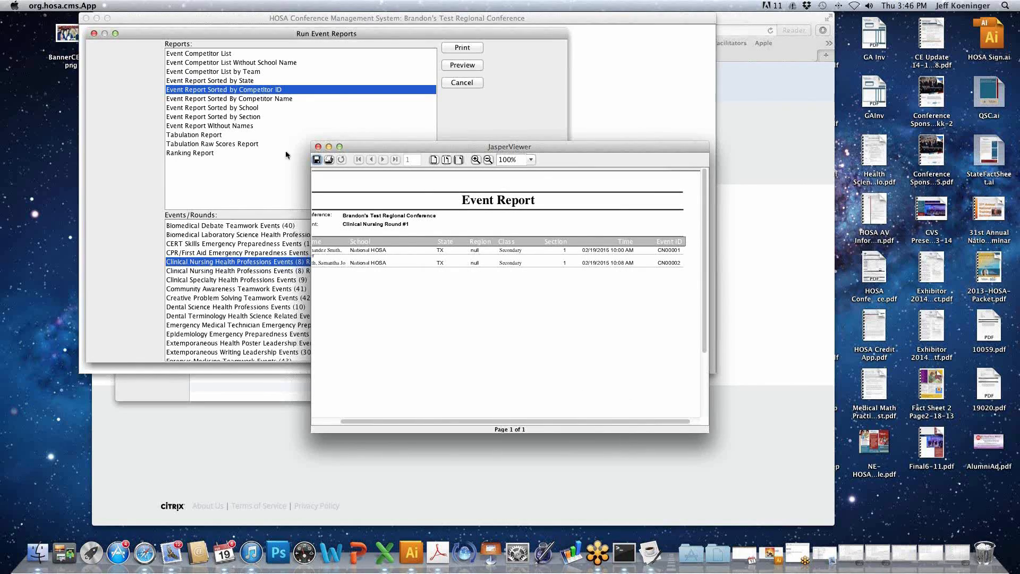
left_click(318, 147)
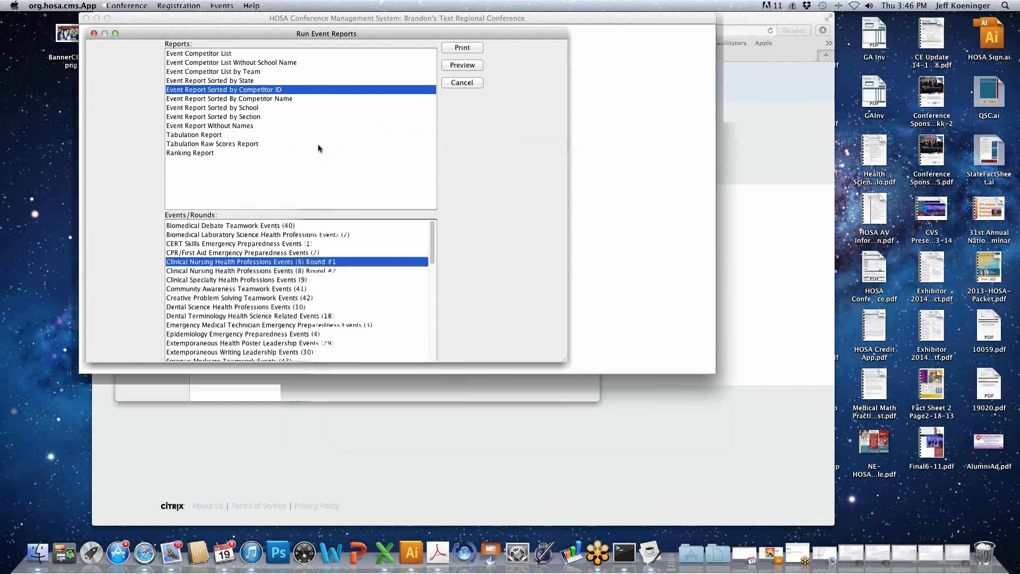
- Preview the Event Report Sorted By Competitor Name for Clinical Nursing Round #1, and close the preview
left_click(273, 100)
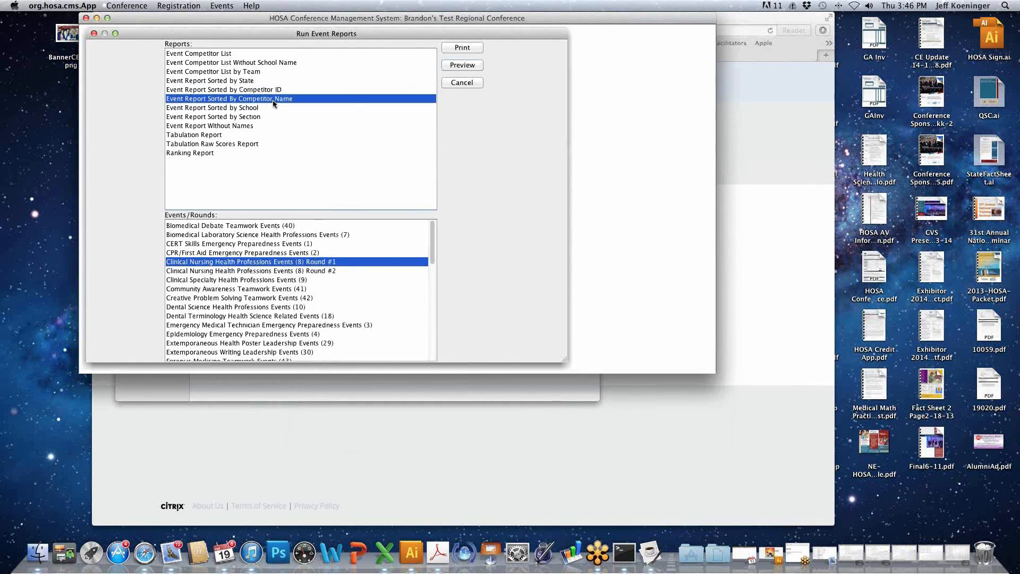
left_click(462, 65)
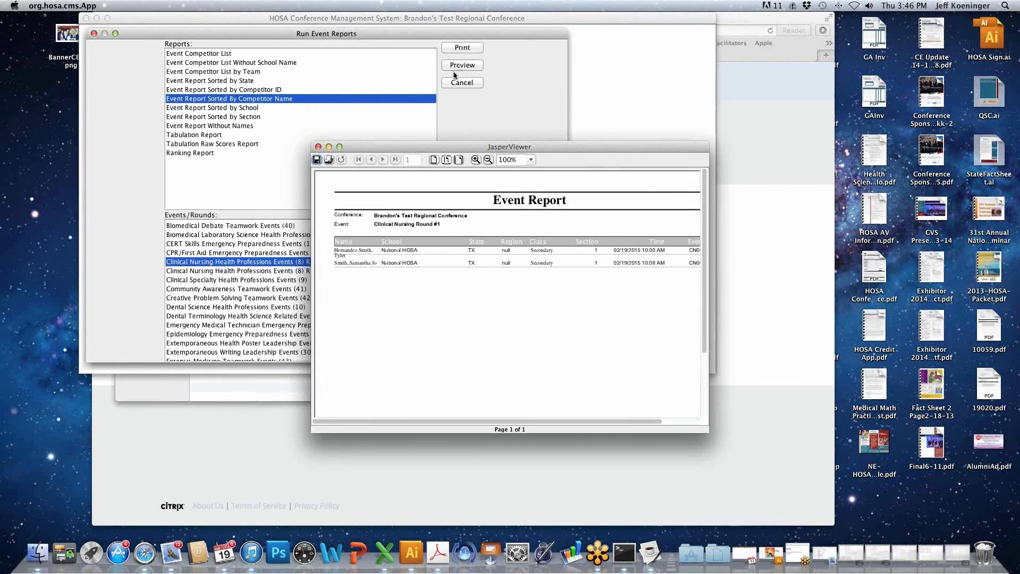
left_click_drag(557, 422, 584, 420)
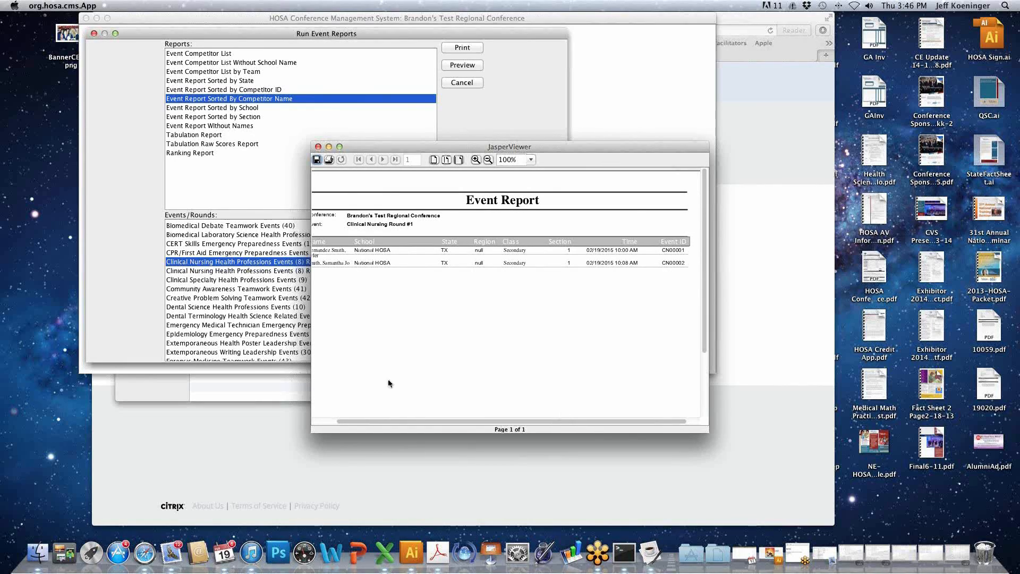
left_click(318, 146)
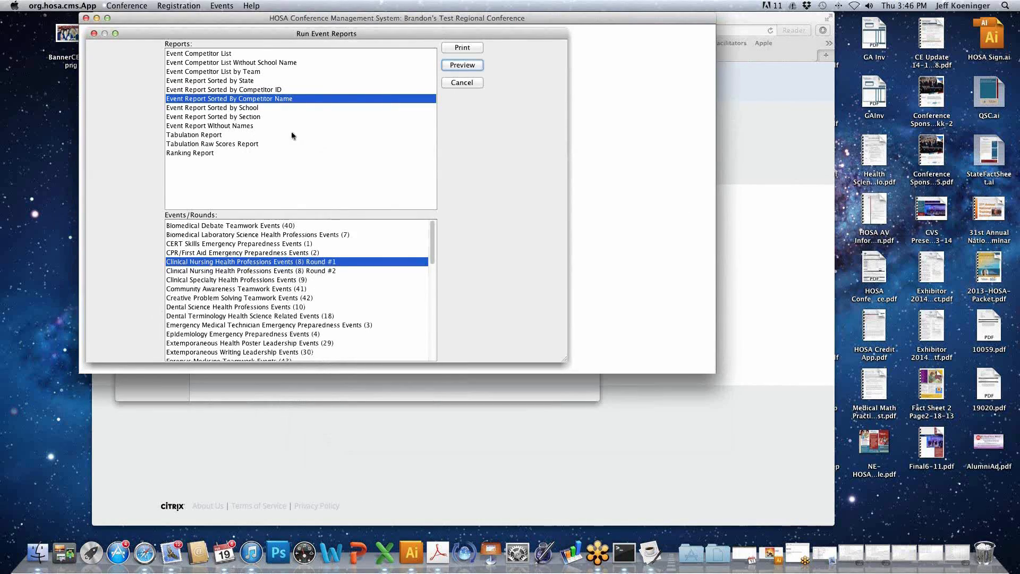
- Preview the Event Report Without Names for Clinical Nursing Round #1 through its Event ID column, and close the preview
left_click(253, 109)
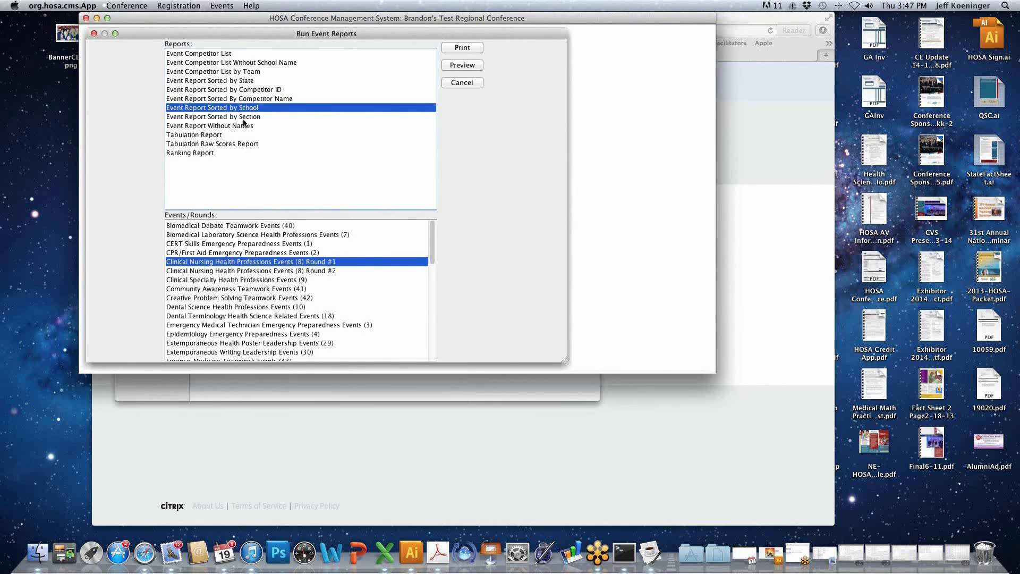
left_click(244, 121)
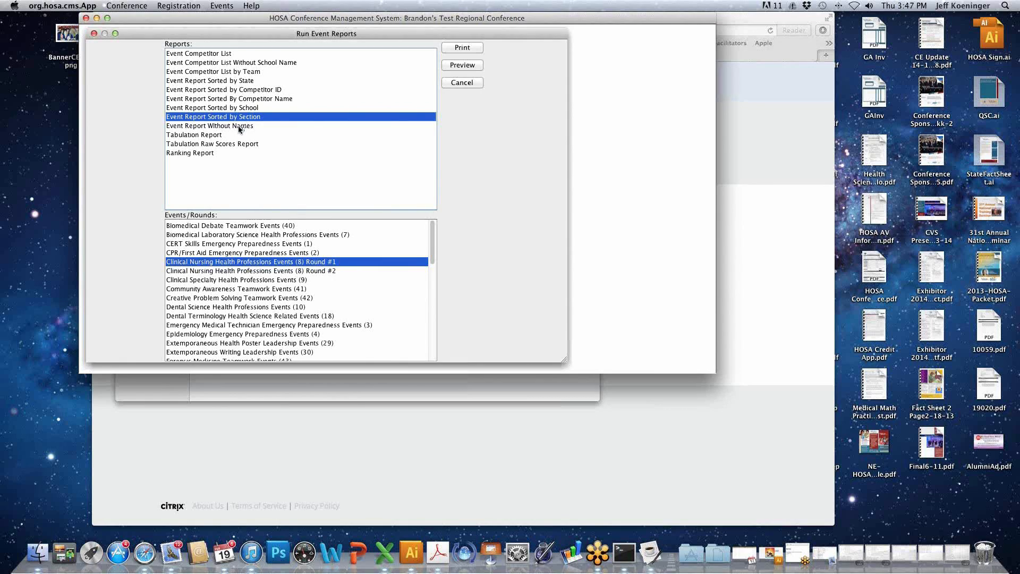
left_click(238, 127)
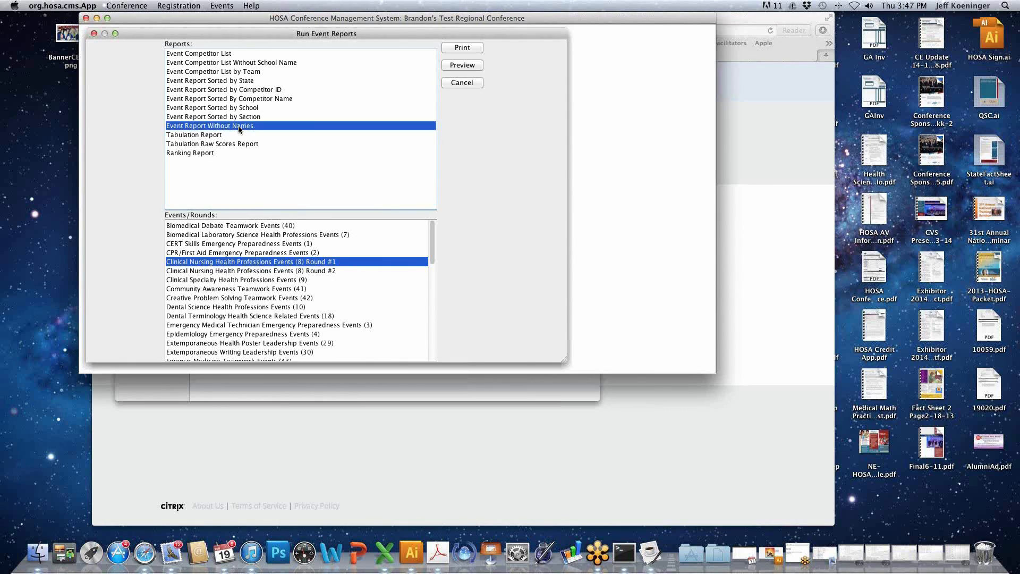
left_click(466, 65)
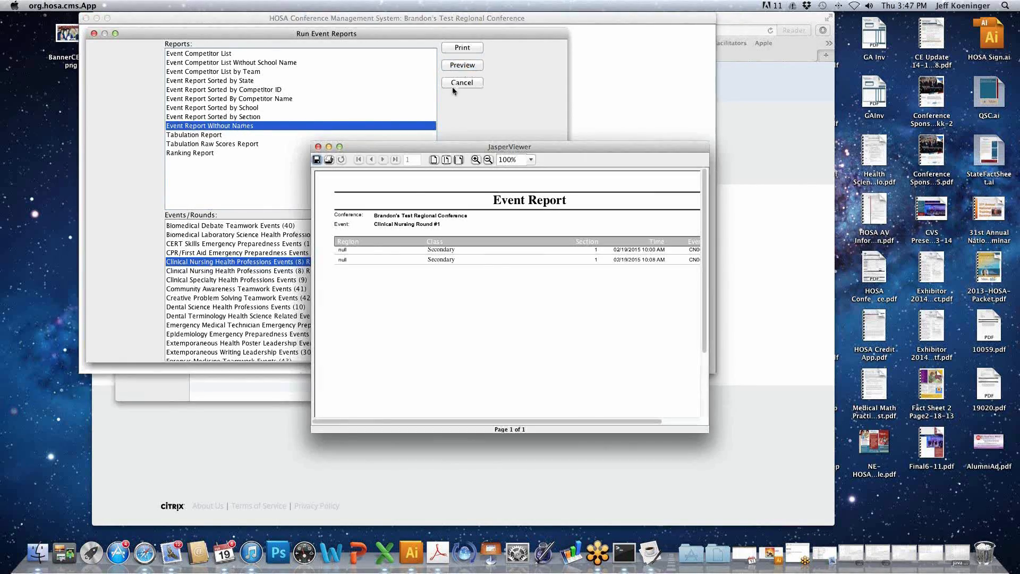
left_click_drag(527, 422, 549, 413)
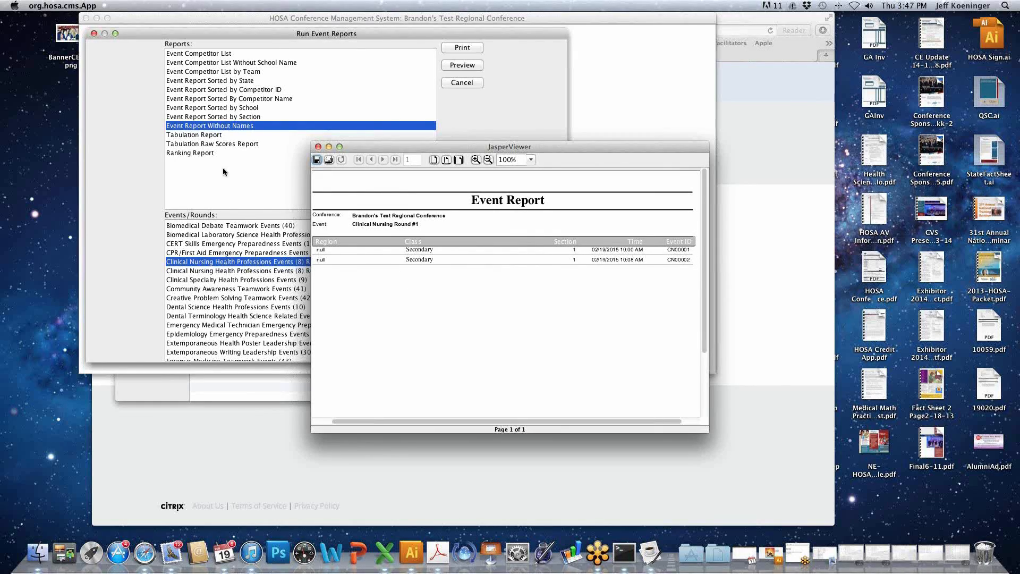
left_click(319, 147)
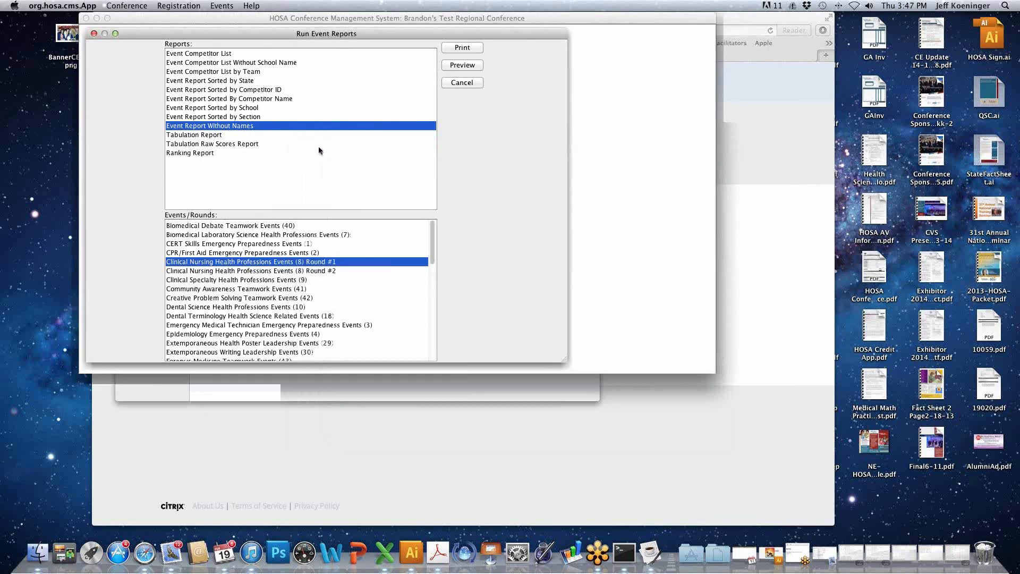
- Preview the Tabulation Report for Clinical Nursing Round #1, examine its score and rank columns, and close the preview
left_click(206, 135)
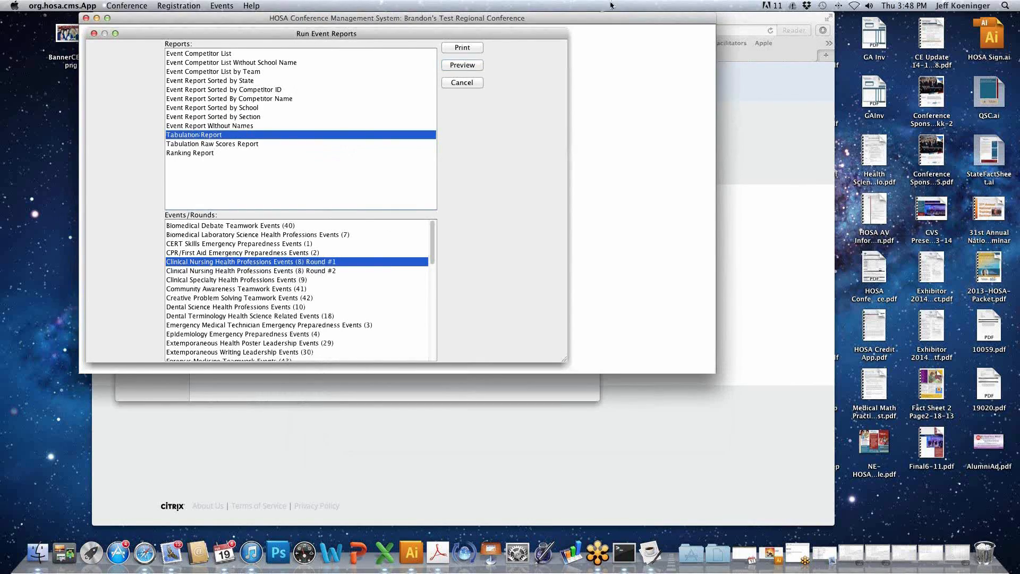
left_click(463, 65)
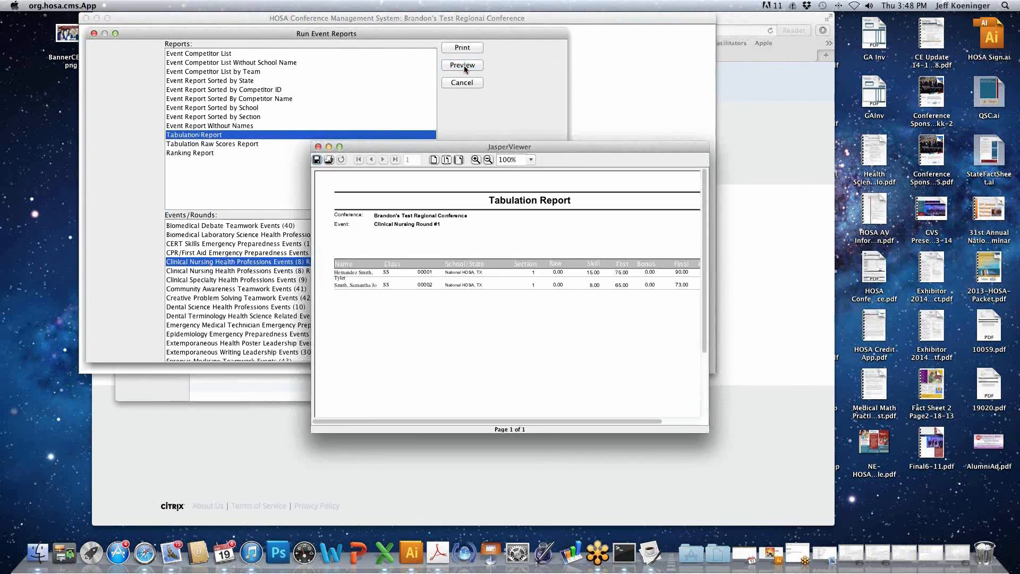
left_click_drag(525, 421, 566, 423)
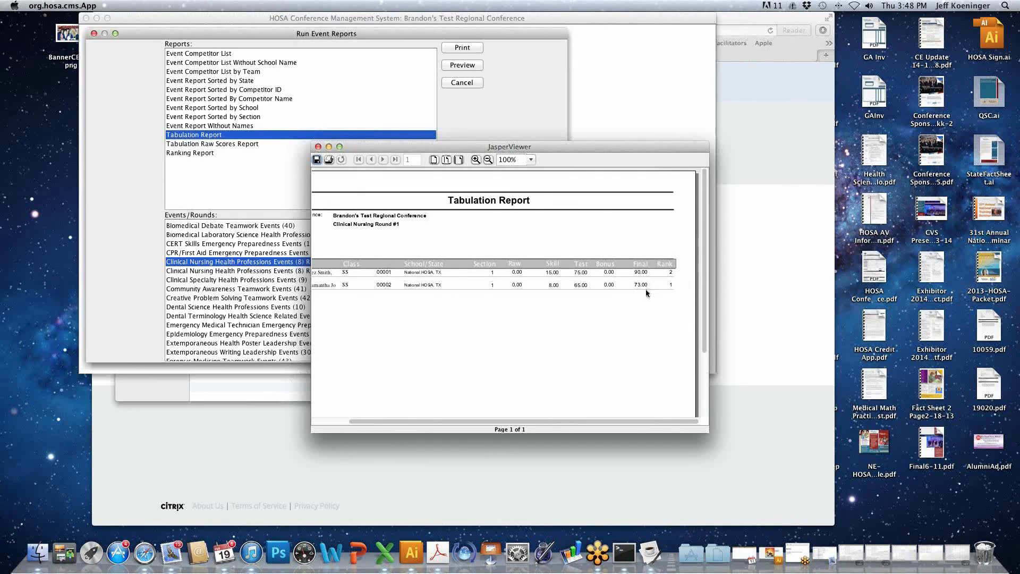
scroll(627, 309, "left", 4)
scroll(627, 312, "right", 4)
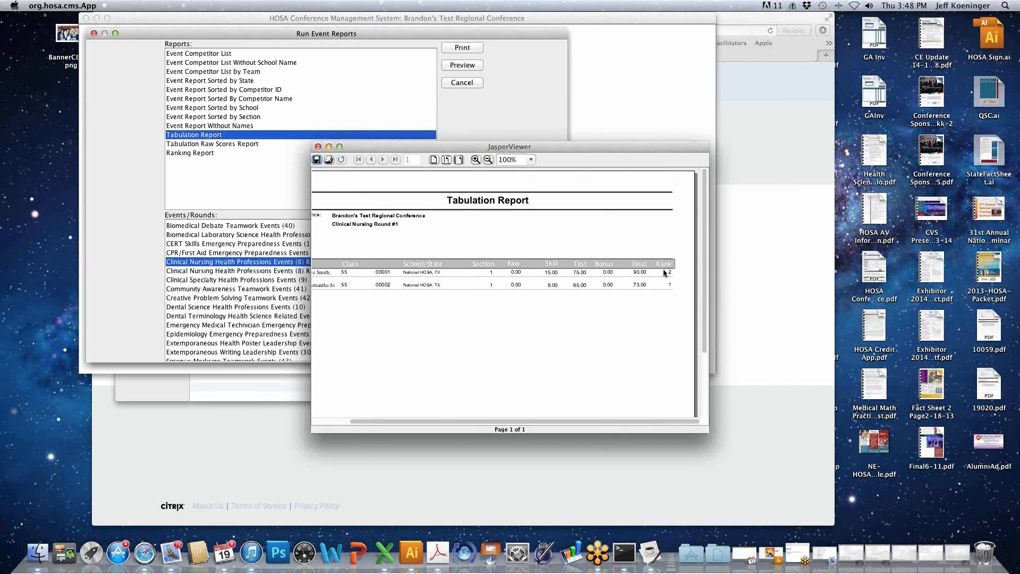
scroll(657, 250, "down", 3)
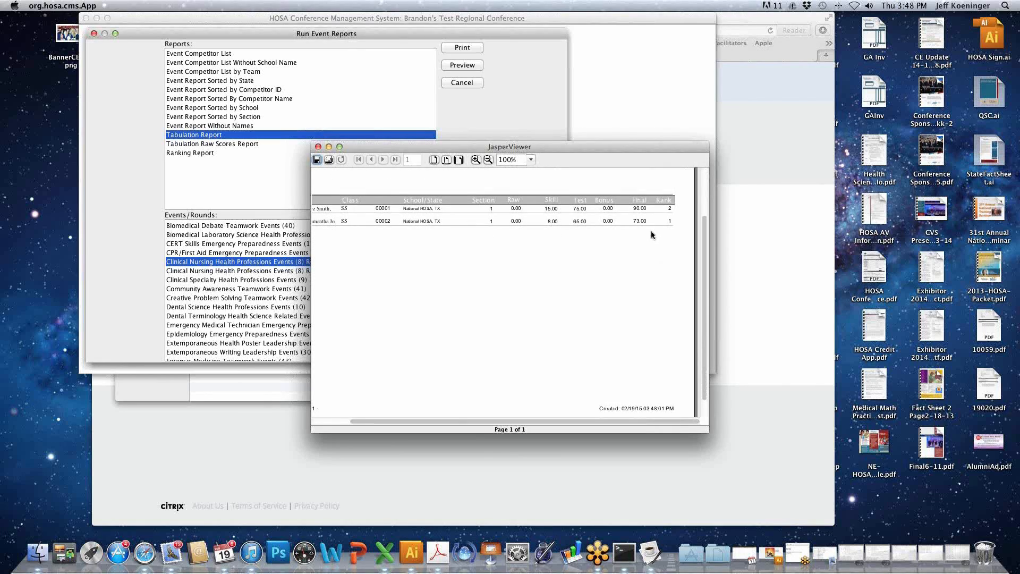
scroll(651, 230, "up", 2)
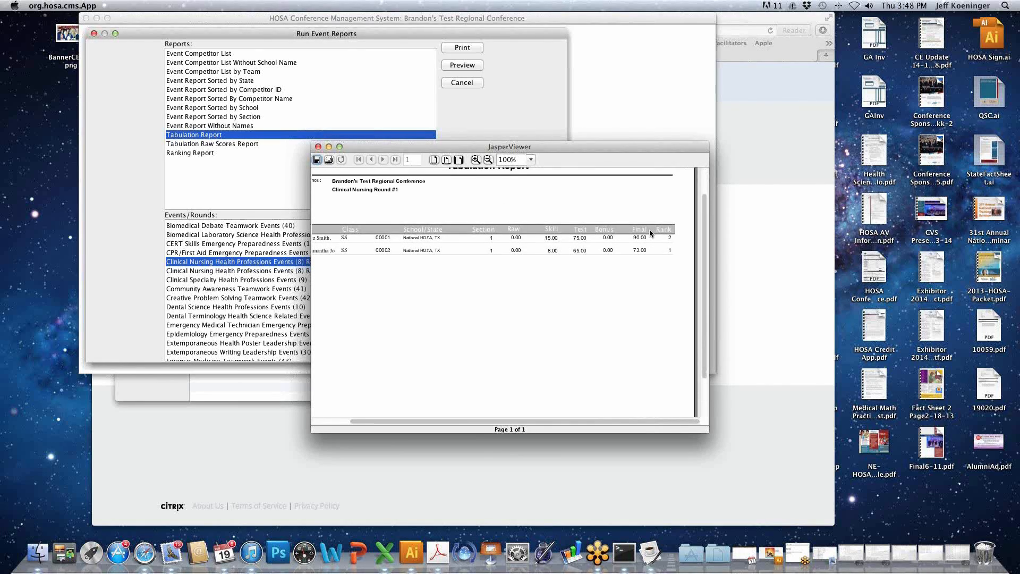
left_click(318, 147)
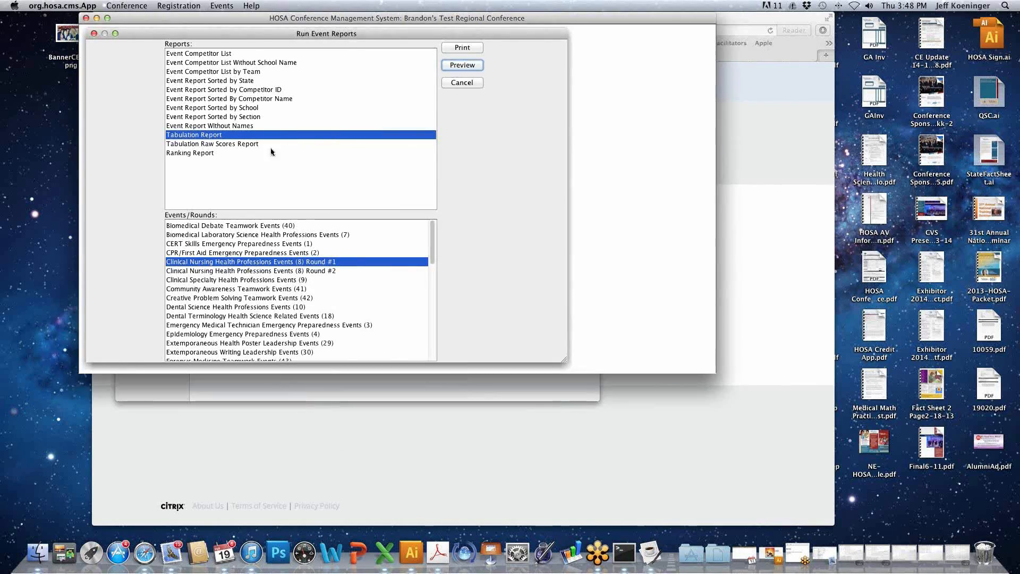
- Preview the Tabulation Raw Scores Report for Clinical Nursing Round #1, examine the section and test scores, and close the preview
left_click(225, 144)
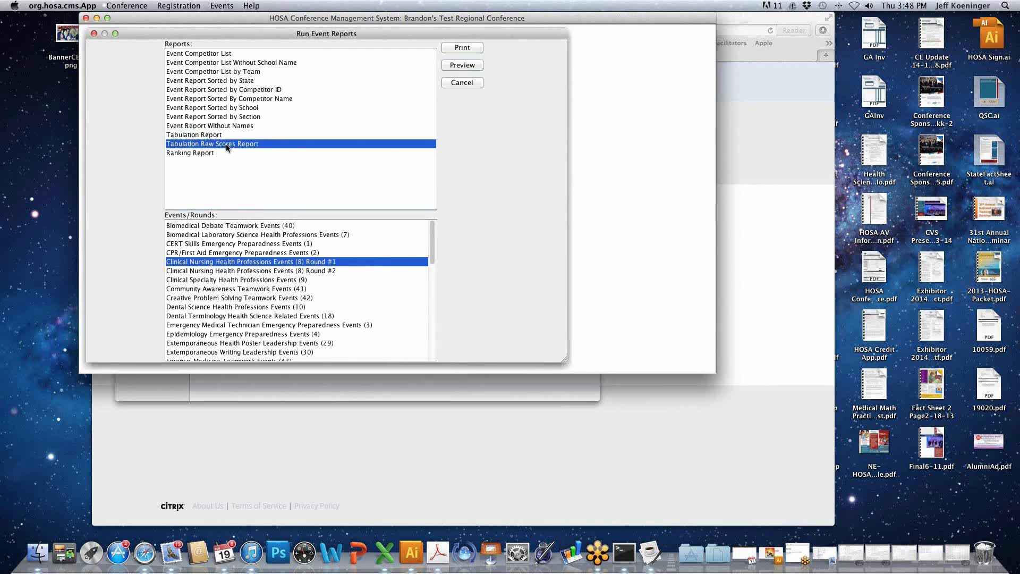
left_click(460, 65)
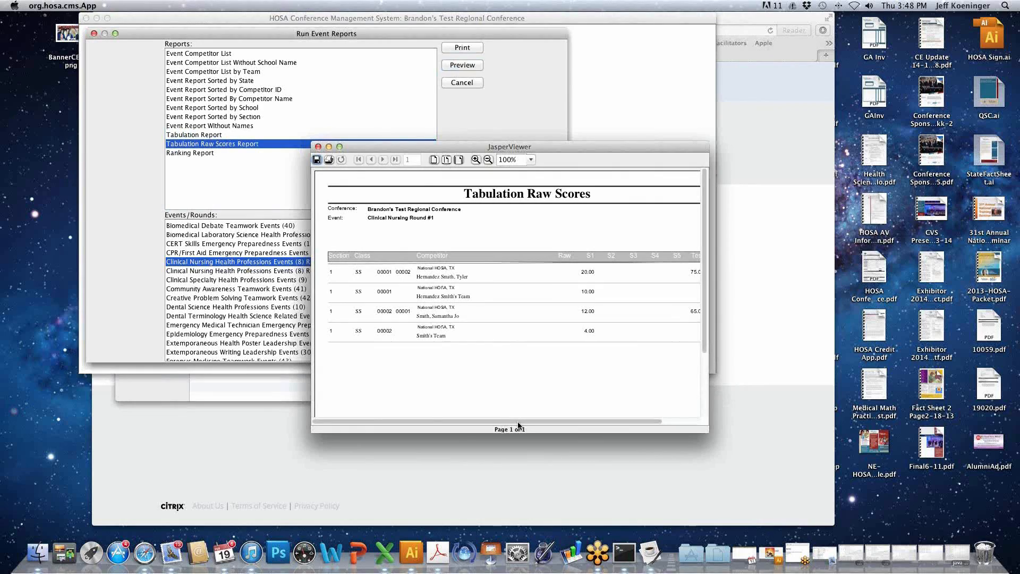
left_click_drag(518, 423, 541, 425)
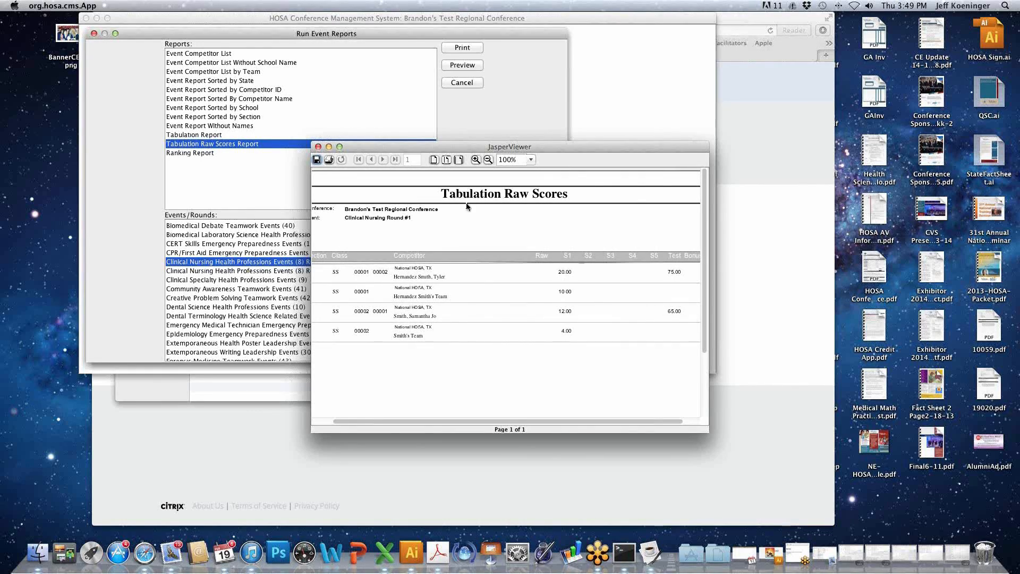
left_click(318, 147)
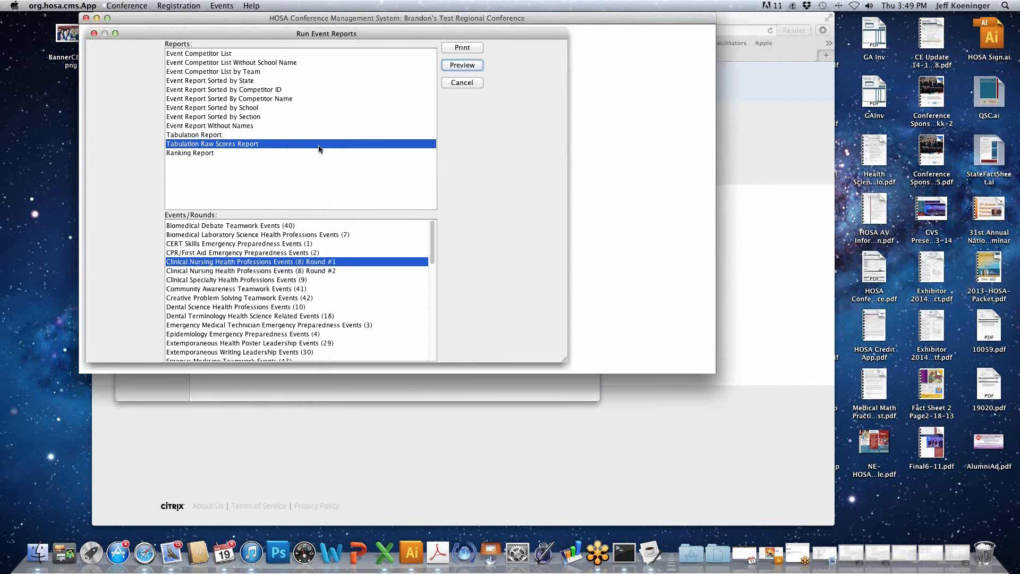
- Preview the Ranking Report for Clinical Nursing Round #1 through its Rank column, and close the preview
left_click(195, 154)
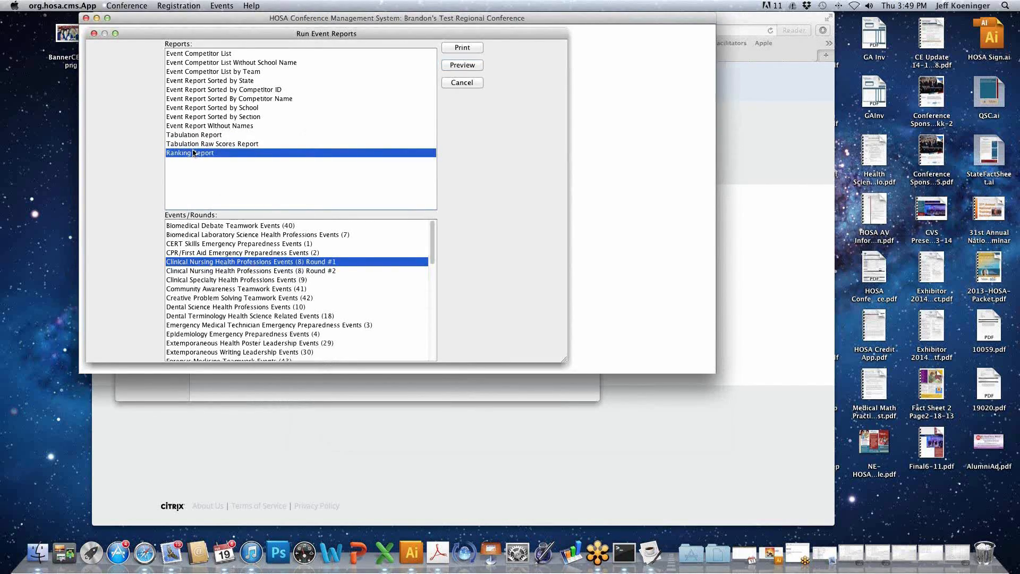
left_click(462, 66)
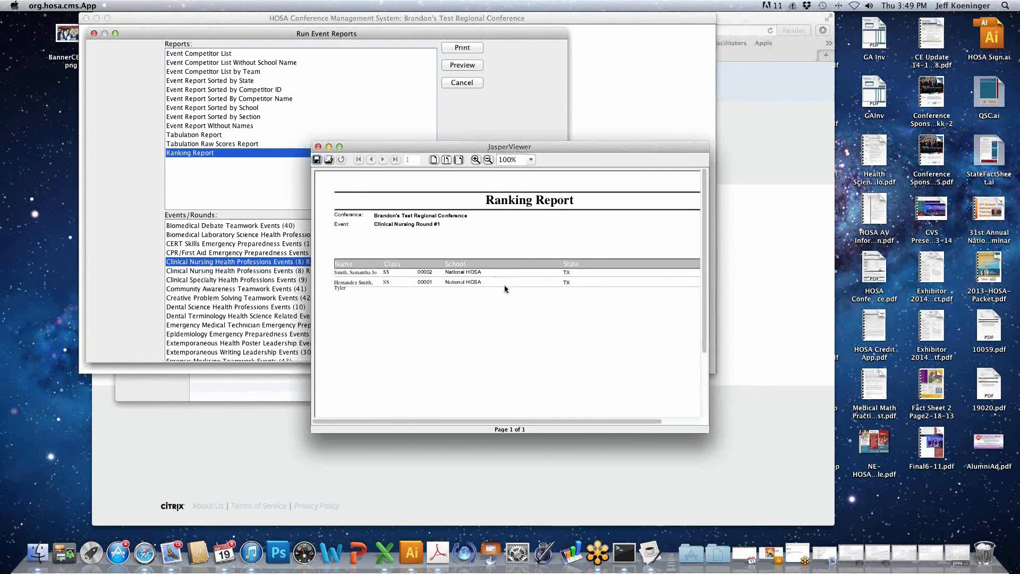
left_click_drag(519, 422, 556, 423)
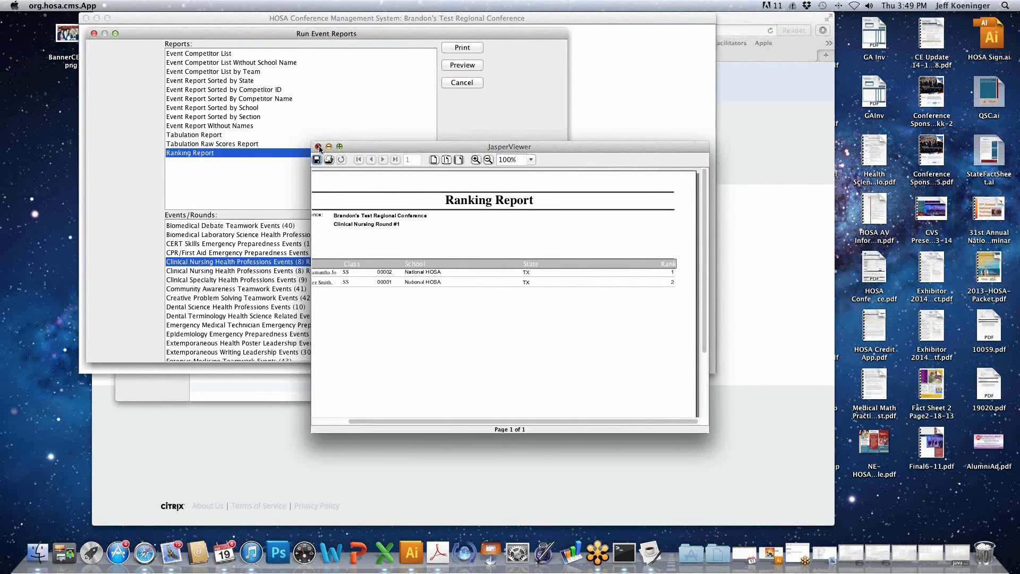
left_click(317, 147)
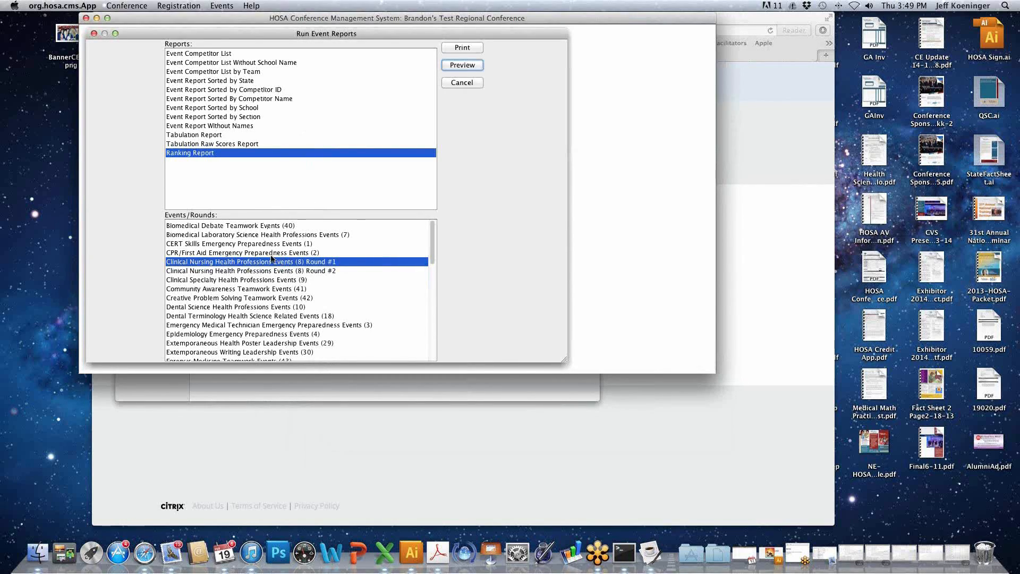
- Select Clinical Nursing Round #2, Clinical Specialty, Creative Problem Solving and Epidemiology together as the events for the Ranking Report
left_click(226, 274)
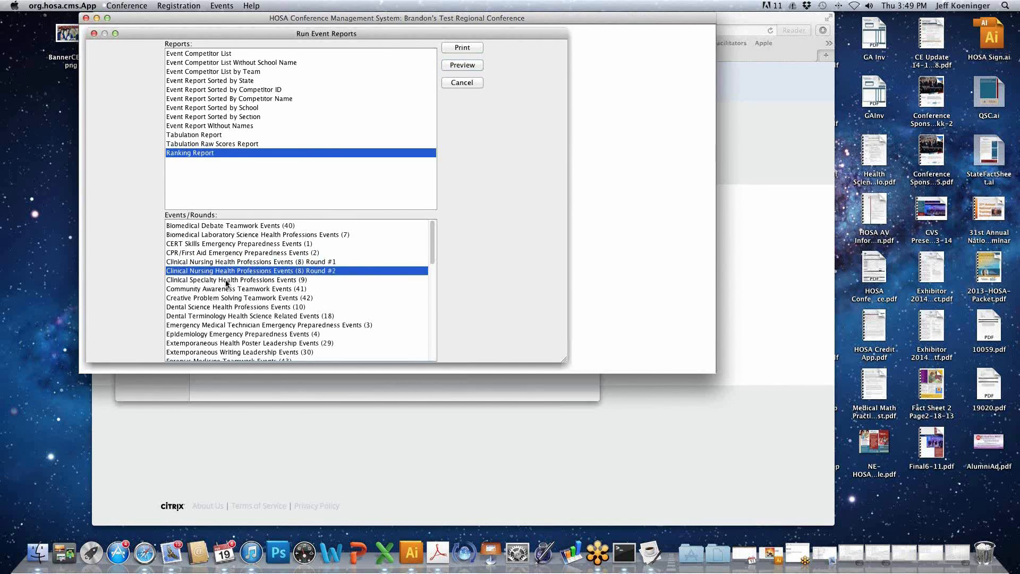
left_click(226, 280, "super")
left_click(230, 298, "super")
left_click(229, 335, "super")
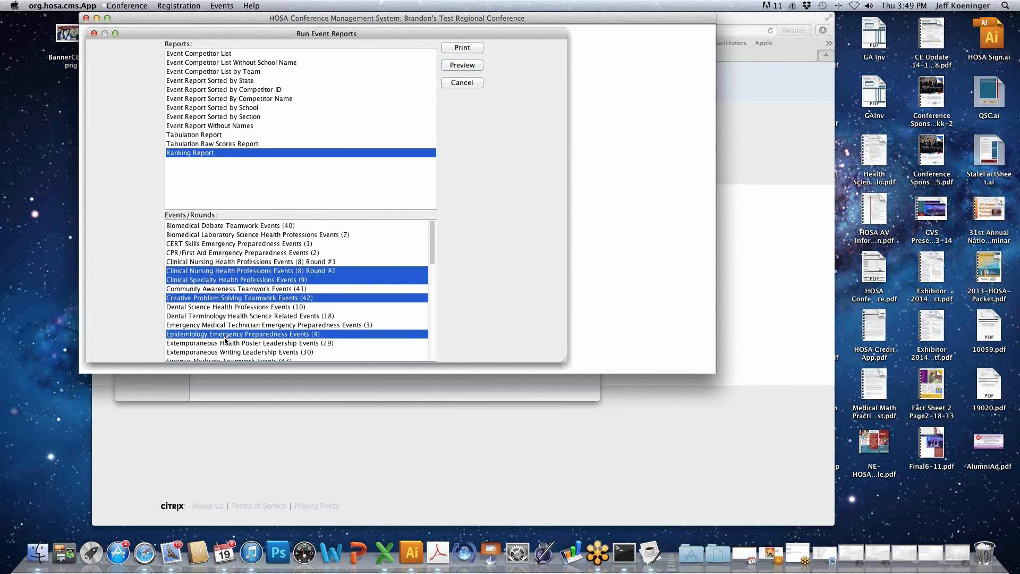
- Select every event and round for the Ranking Report, from Biomedical Debate Teamwork Events (40) through Veterinary Science Health Professions Events (17)
scroll(226, 353, "down", 10)
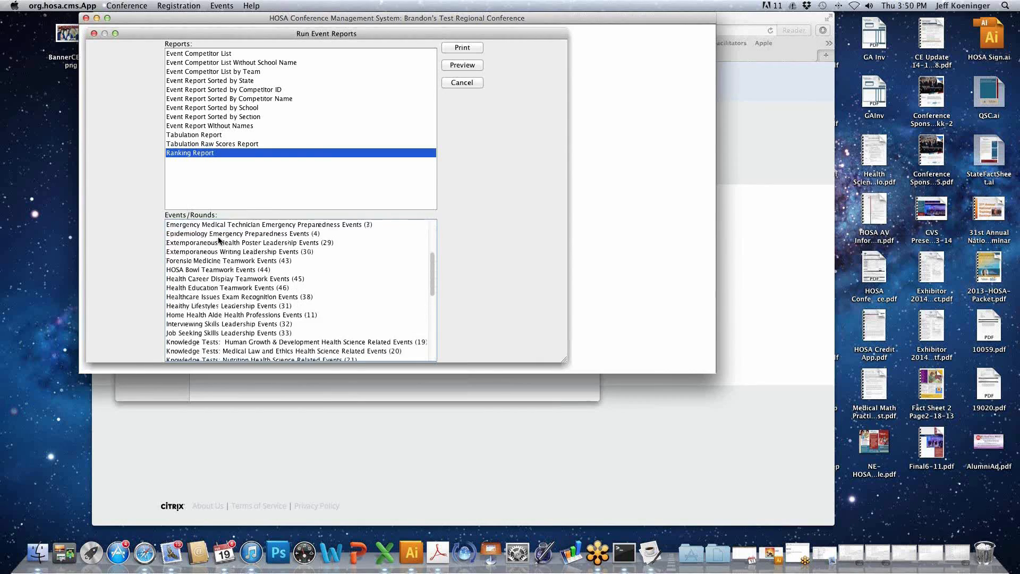
left_click(220, 356, "shift")
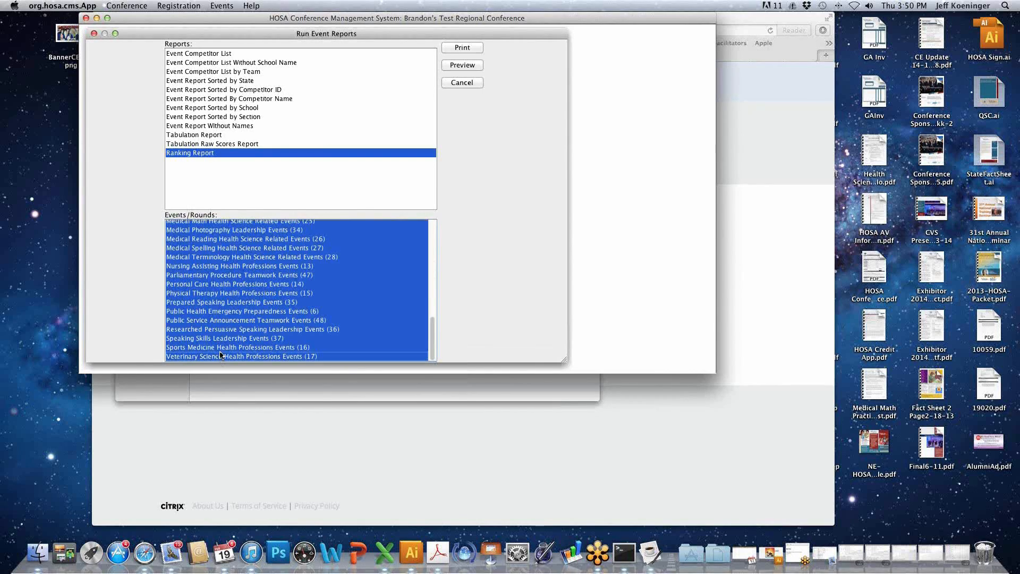
scroll(228, 308, "up", 10)
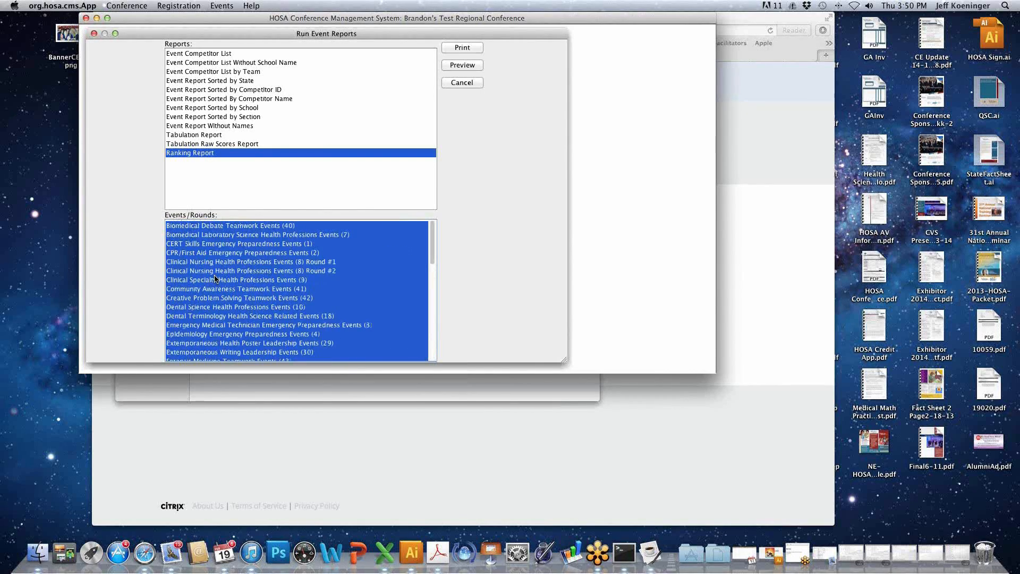
- Narrow the Ranking Report selection to Clinical Specialty Health Professions Events (9) and close the event reports window
left_click(215, 278)
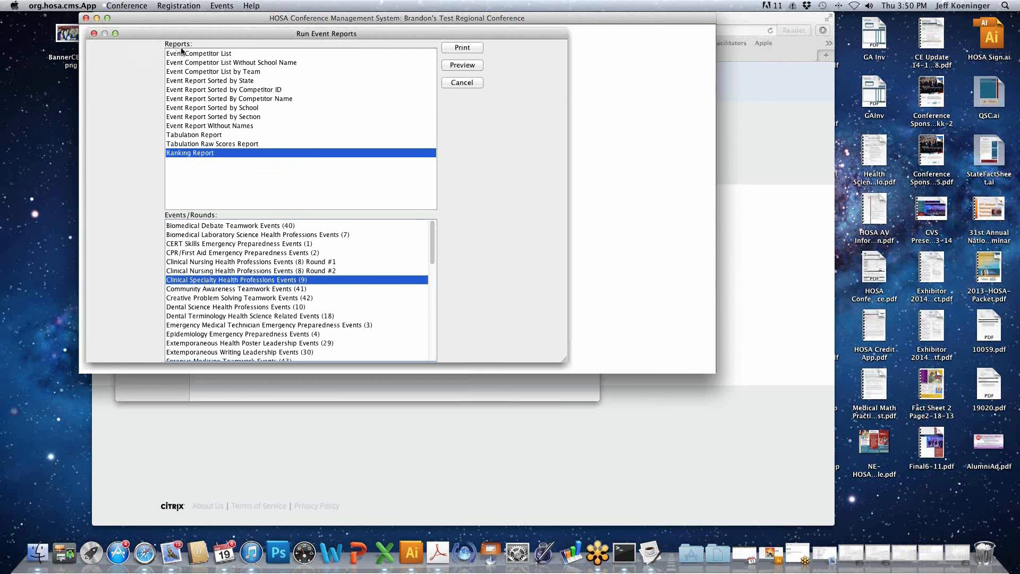
left_click(94, 34)
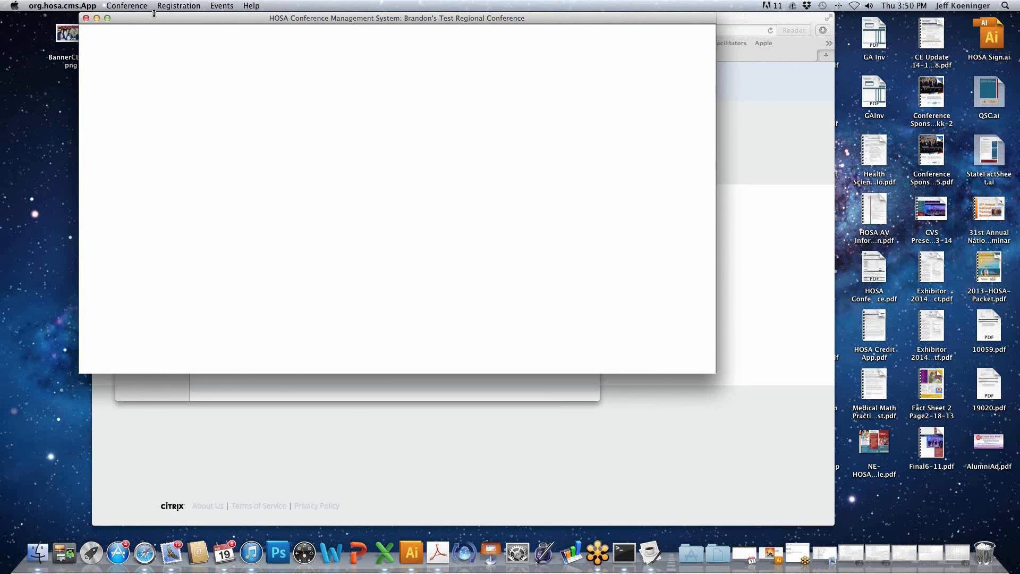
- Open the Scantron Test Score Import, enlarge its window, and choose Clinical Nursing Health Professions Events (8), Round #1
left_click(228, 8)
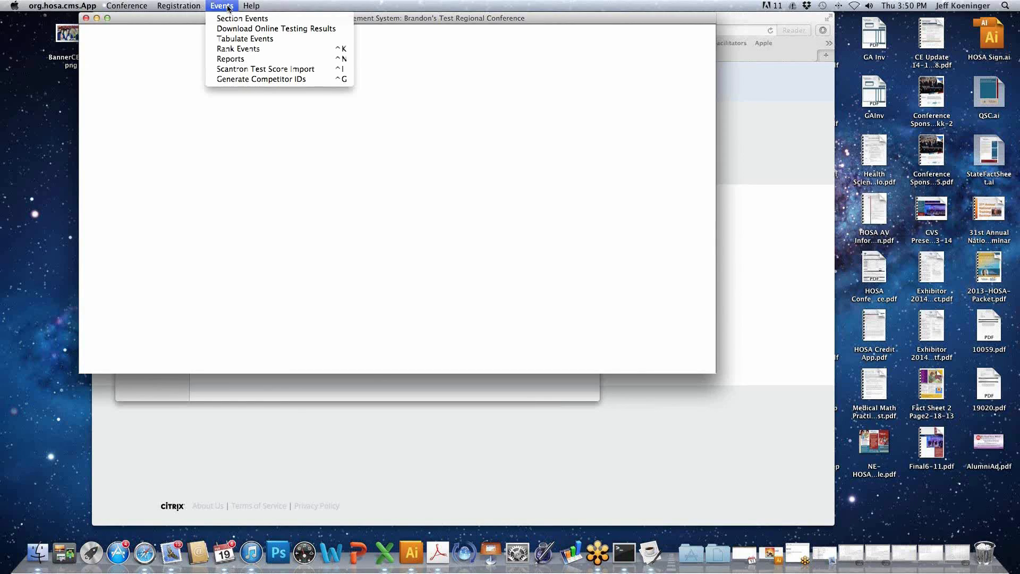
left_click(225, 72)
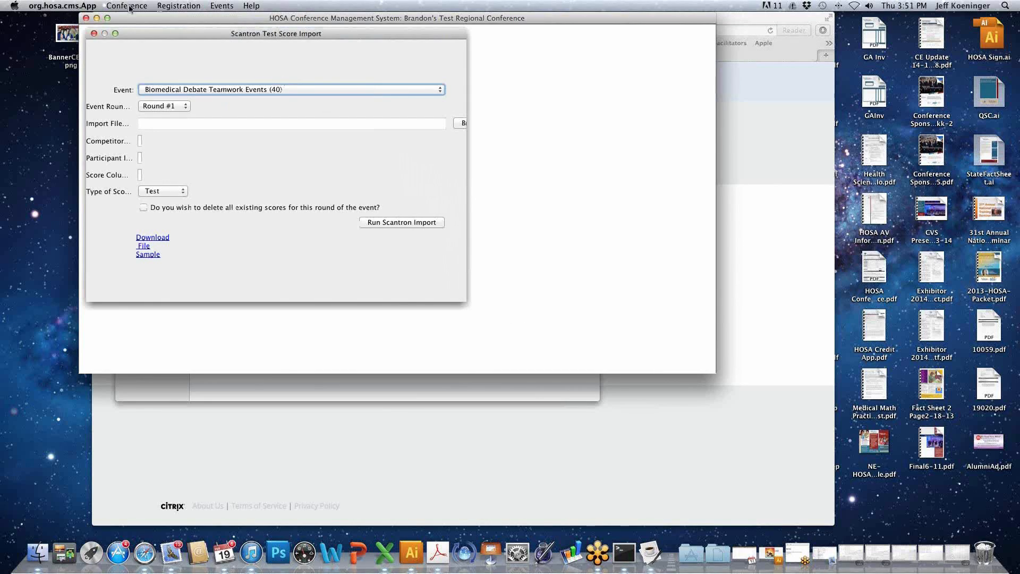
left_click(116, 34)
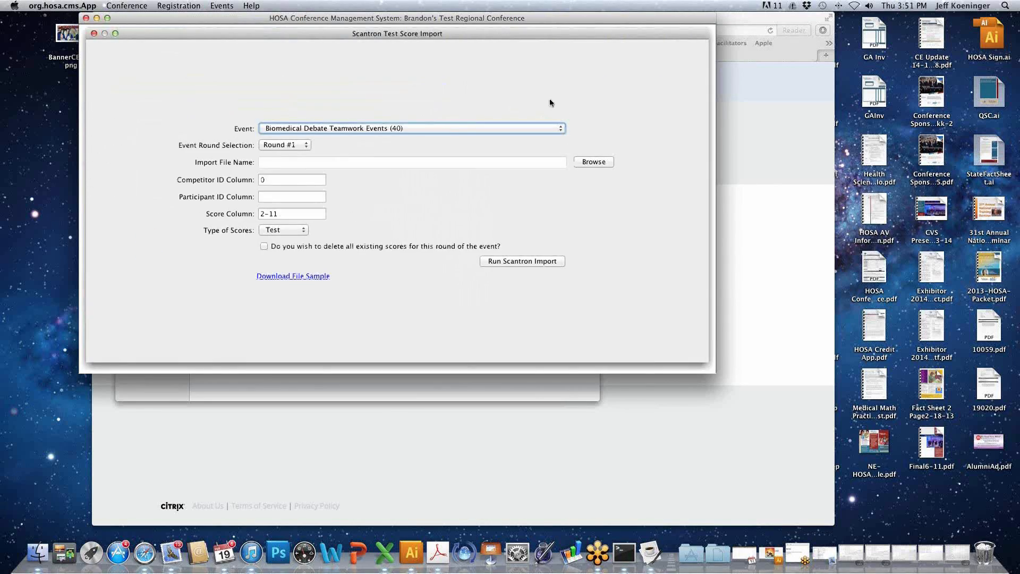
left_click(444, 129)
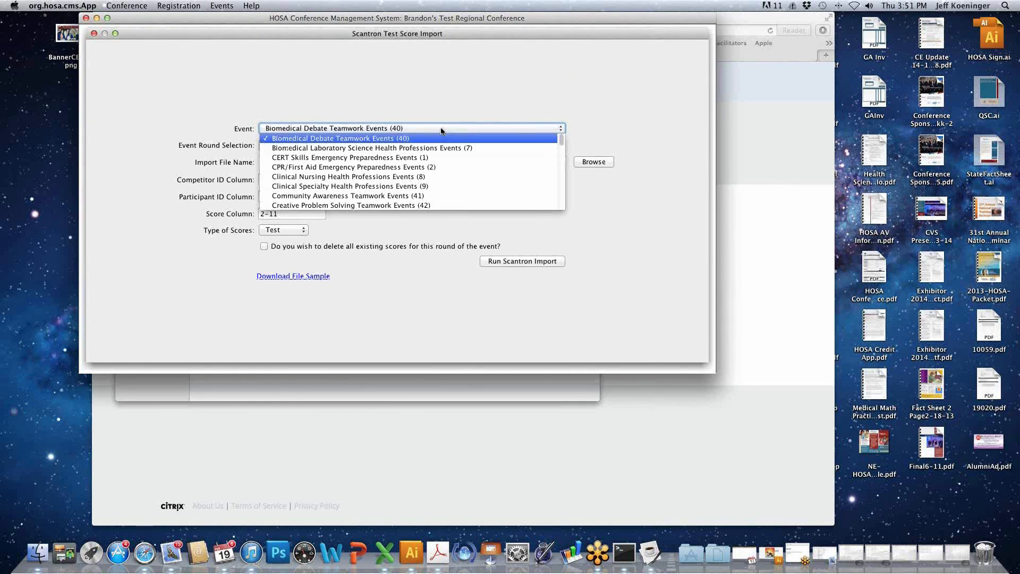
left_click(409, 177)
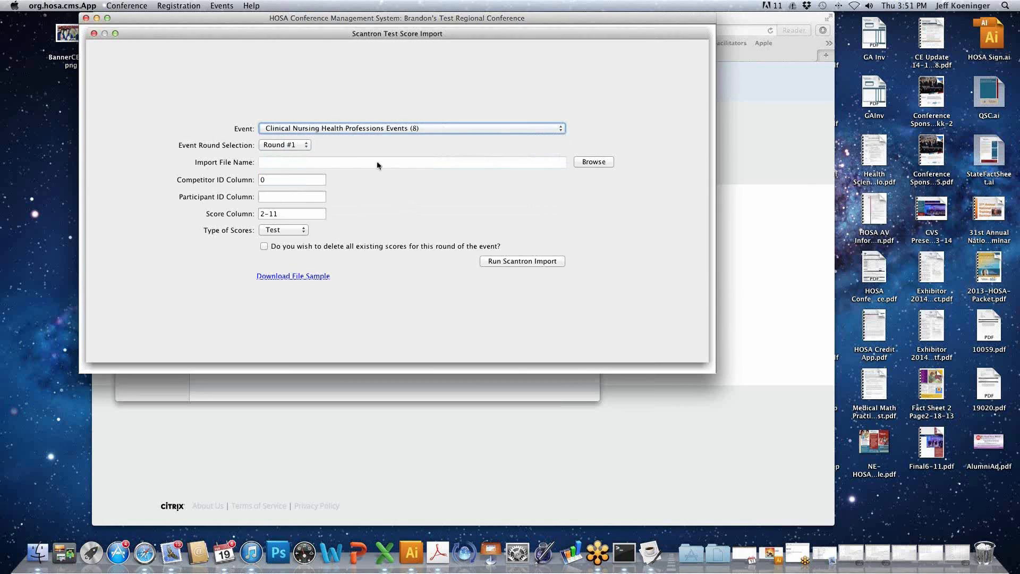
left_click(306, 146)
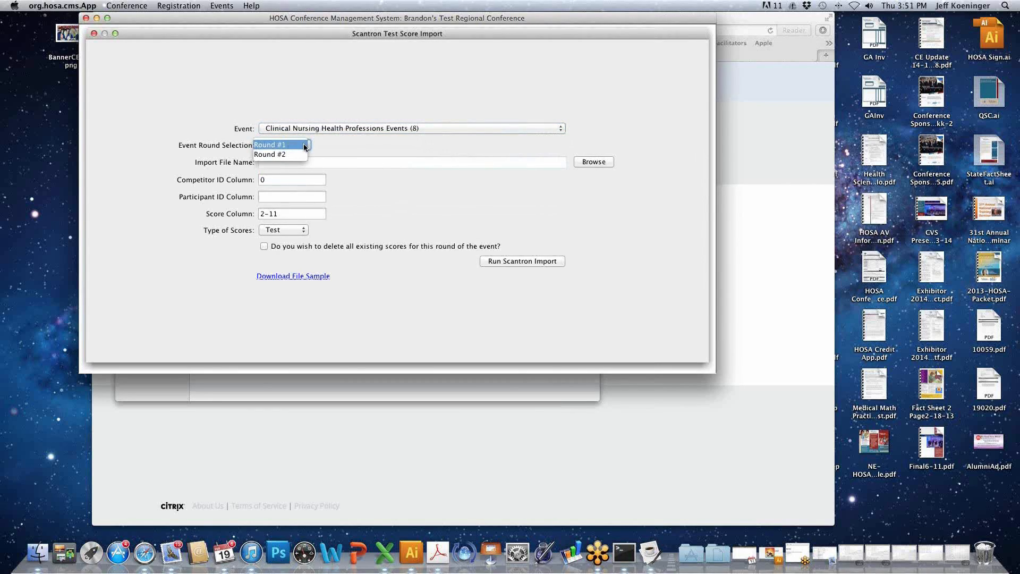
left_click(304, 145)
- Examine the import file chooser, the Score Column and the Type of Scores options, and close the Scantron import without running it
left_click(611, 162)
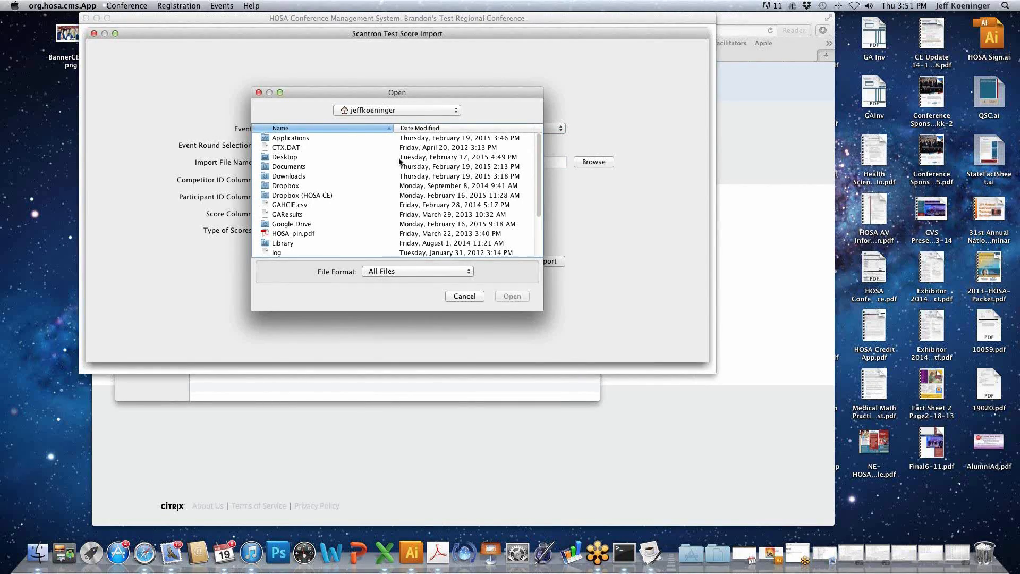
left_click(464, 297)
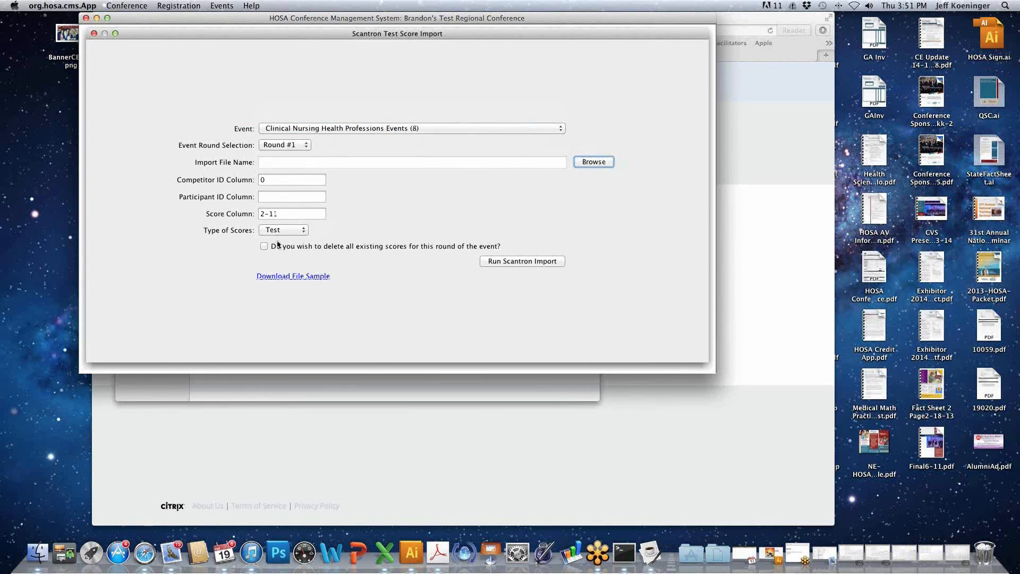
left_click_drag(283, 214, 238, 210)
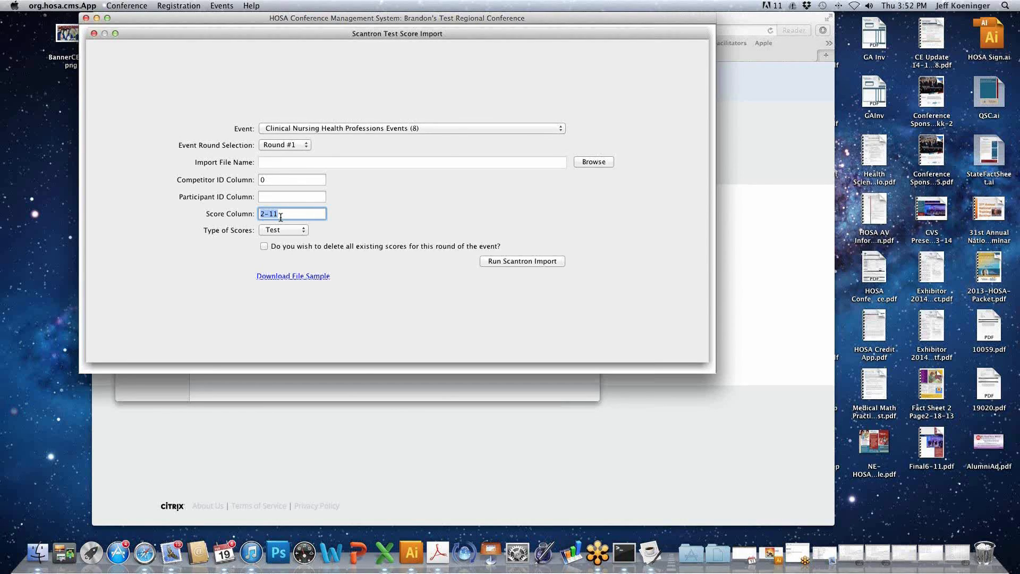
left_click(282, 231)
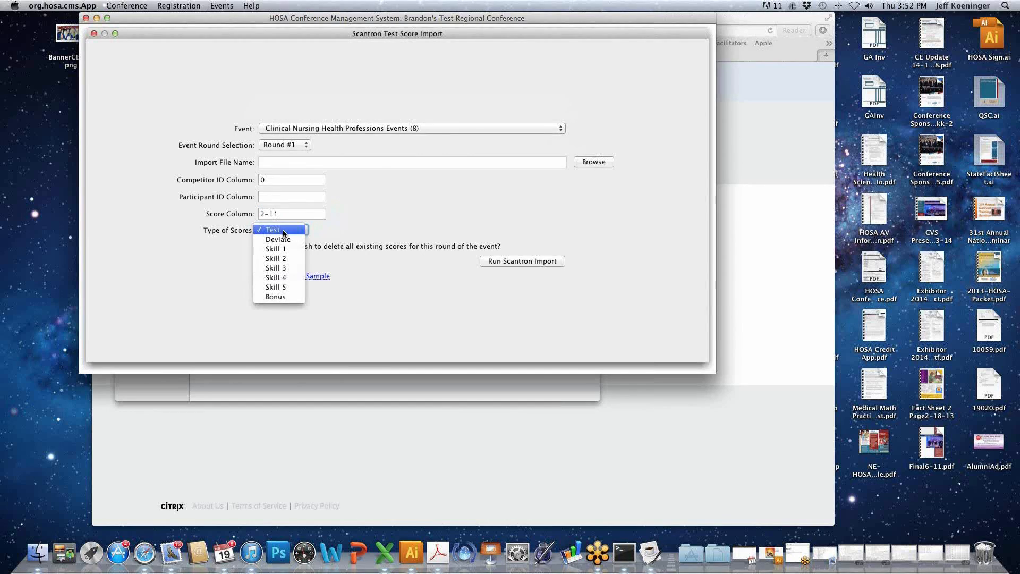
left_click(283, 229)
left_click(284, 230)
left_click(283, 229)
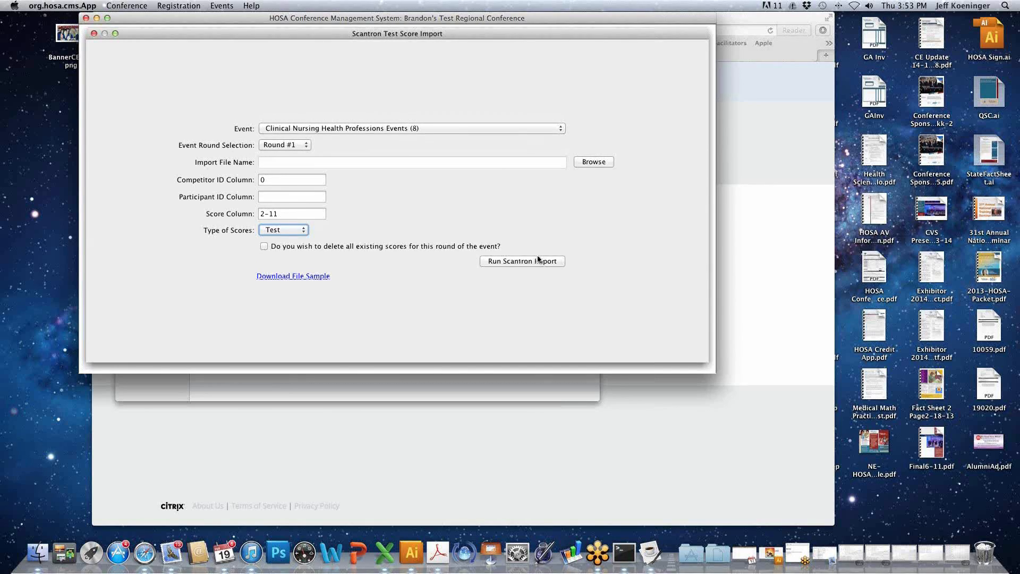
left_click(93, 34)
left_click(223, 7)
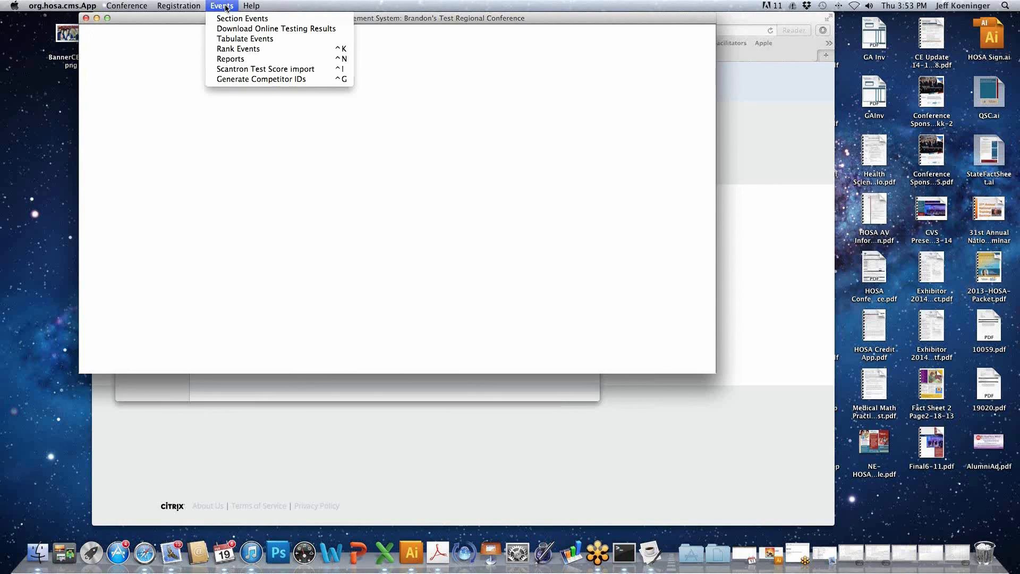
left_click(252, 80)
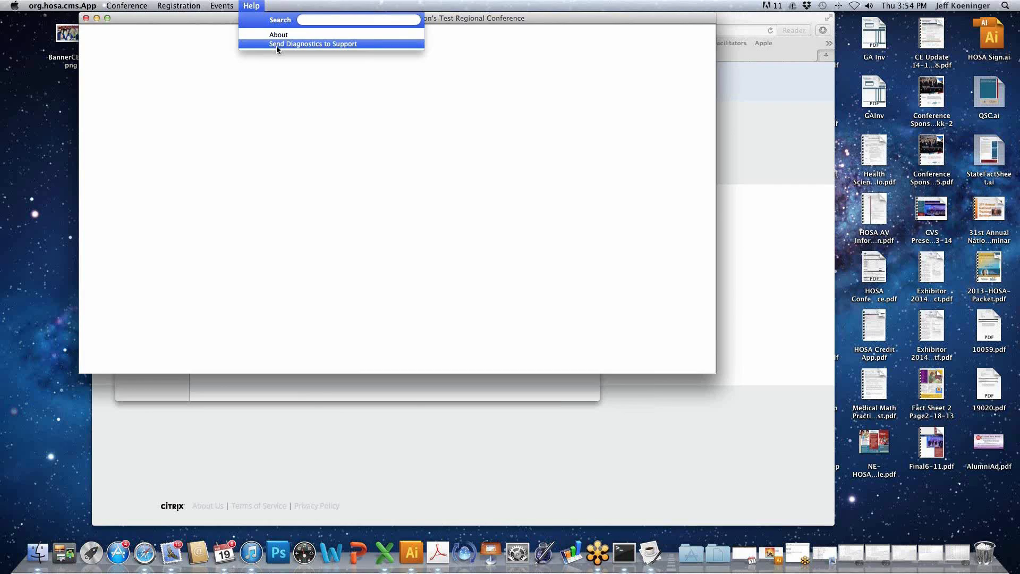
left_click(242, 77)
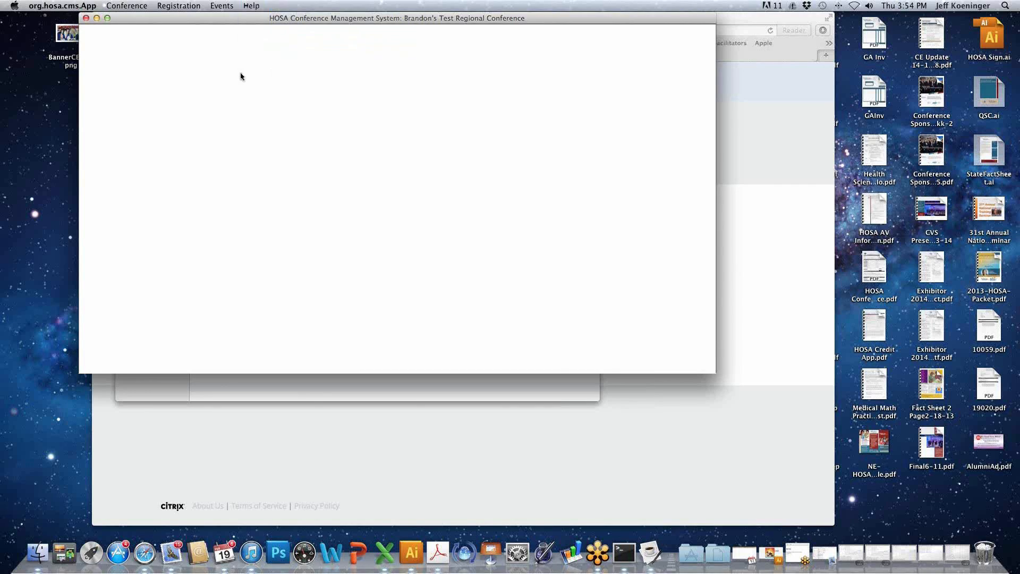
- Open the conference Restore file chooser to view where a .zip backup is picked, and cancel it
left_click(130, 6)
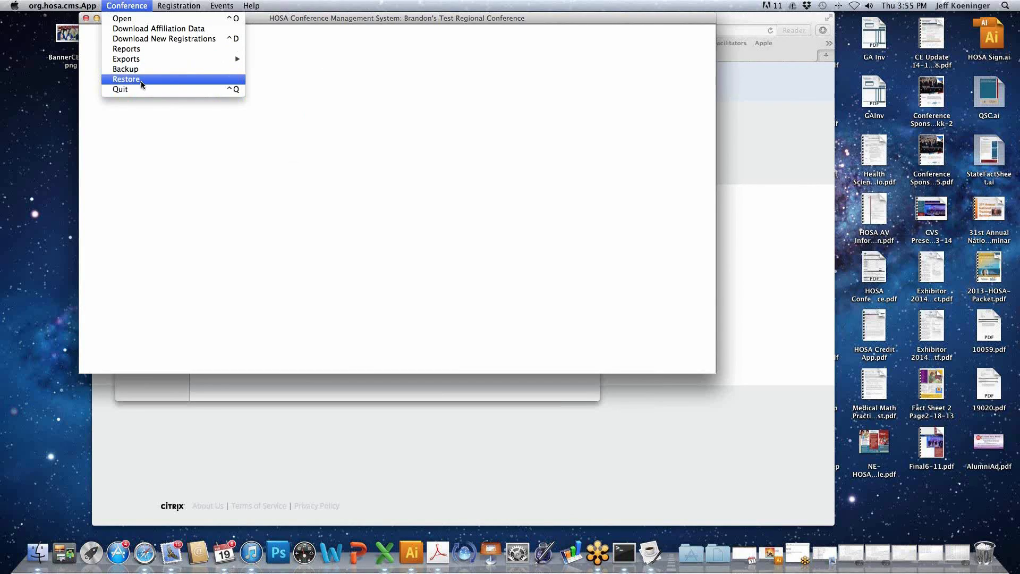
left_click(141, 81)
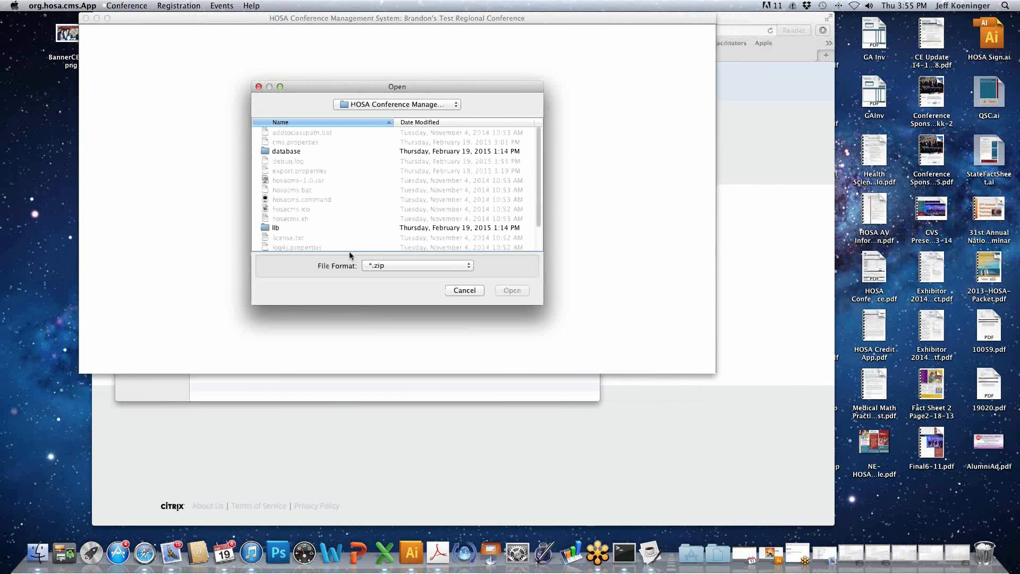
left_click(449, 290)
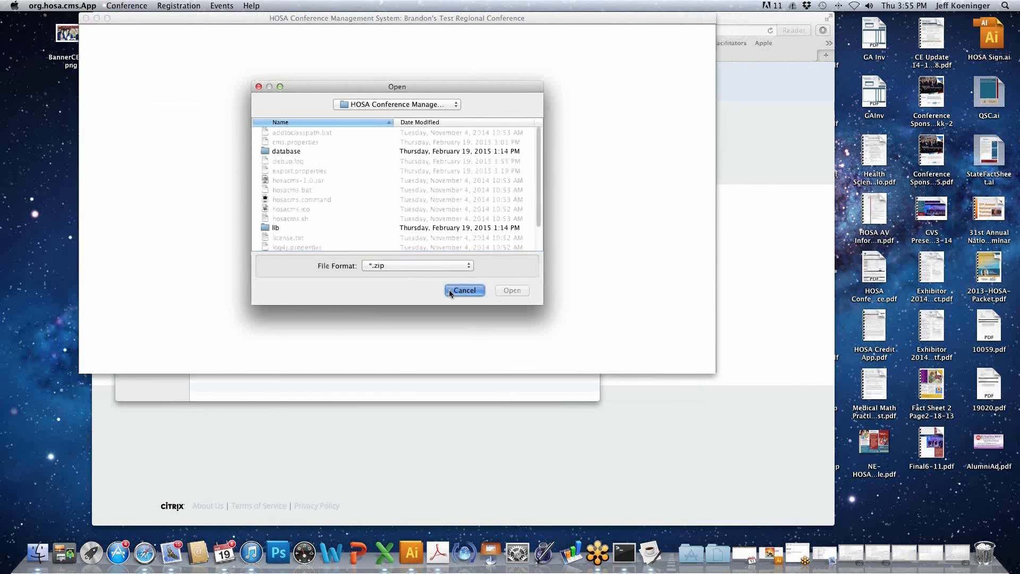